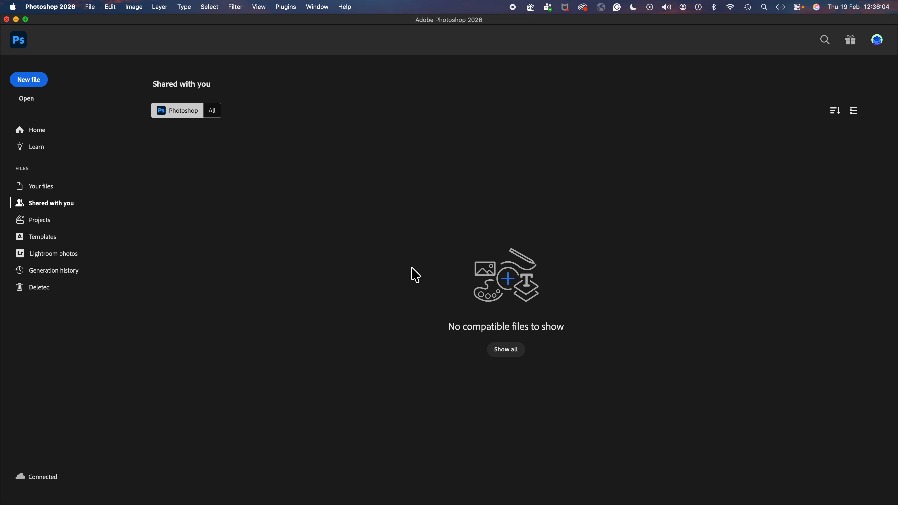
- Create a new portrait document 1442 pixels wide and 2210 pixels high at 72 pixels/inch with a white background
left_click(27, 85)
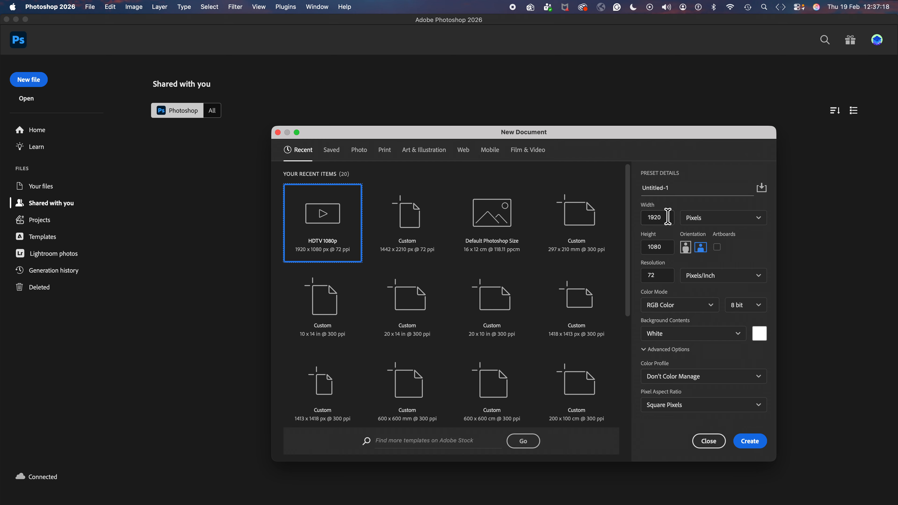
left_click(686, 248)
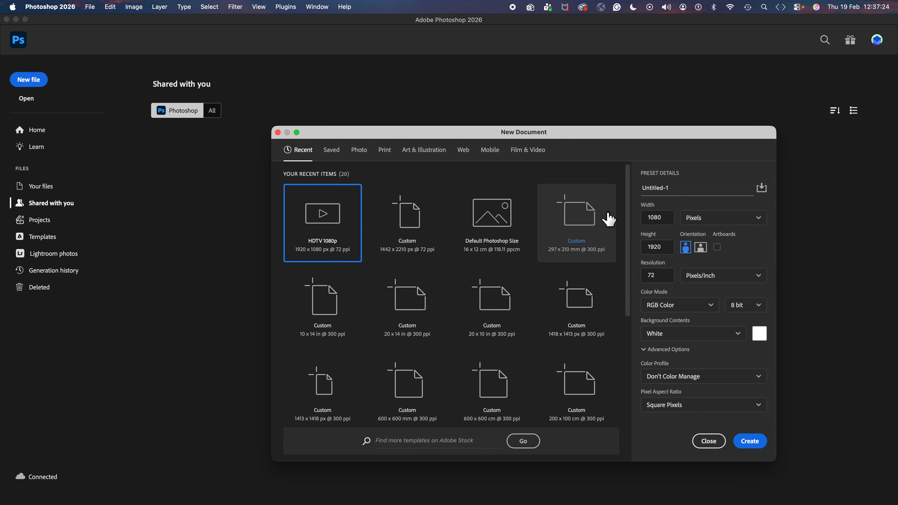
double_click(656, 217)
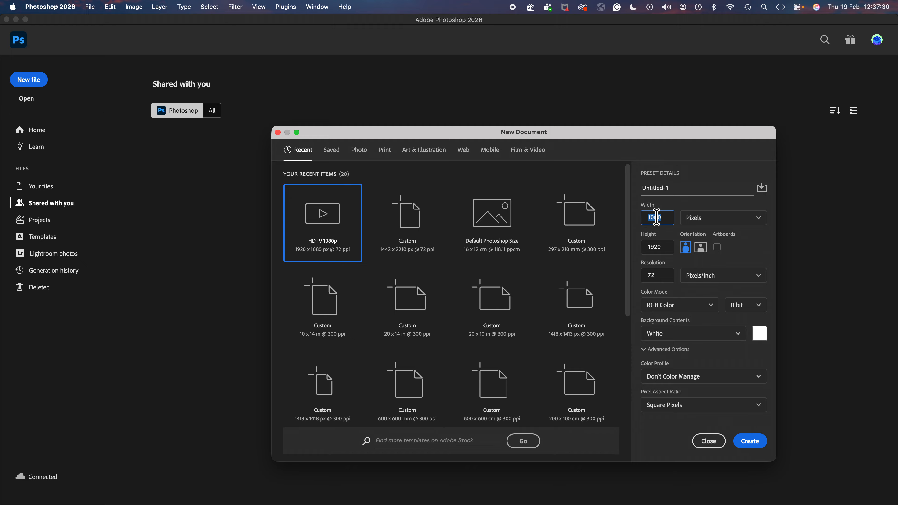
type("1442")
double_click(663, 247)
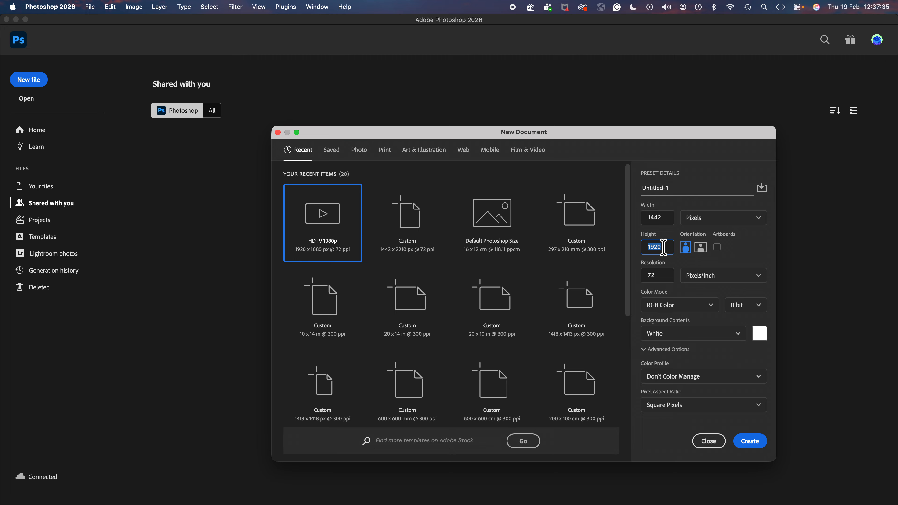
type("2210")
left_click(750, 442)
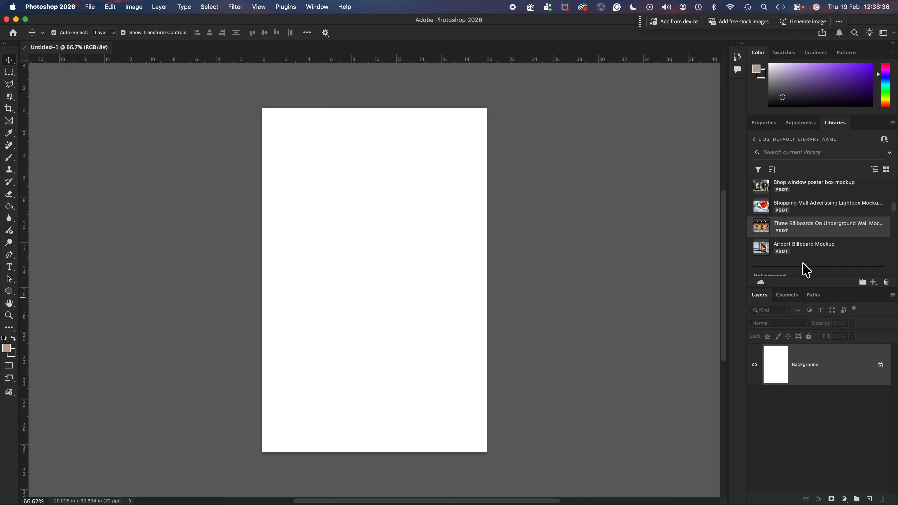
- Switch the workspace to Motion
left_click(317, 7)
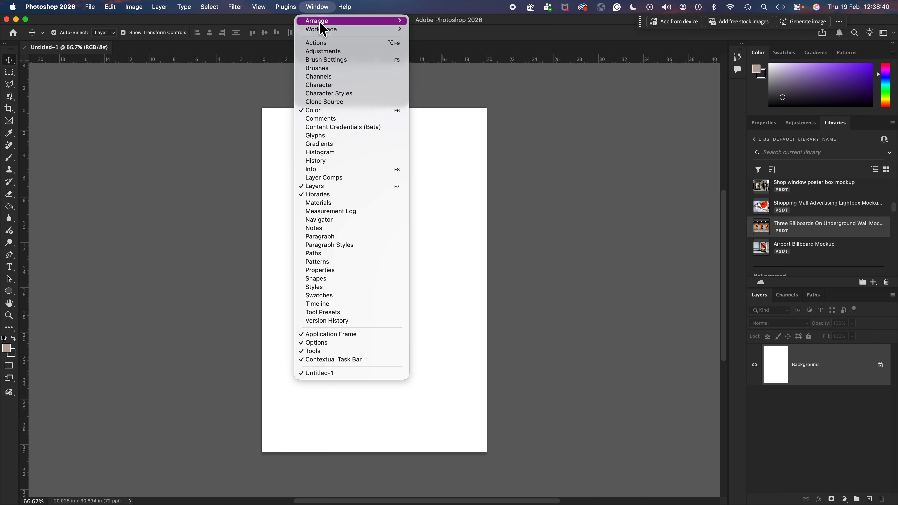
mouse_move(323, 32)
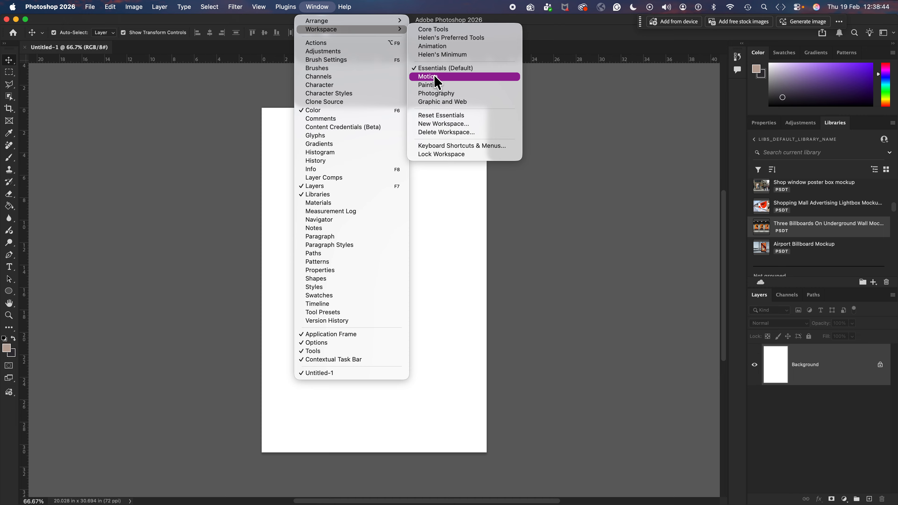
left_click(446, 81)
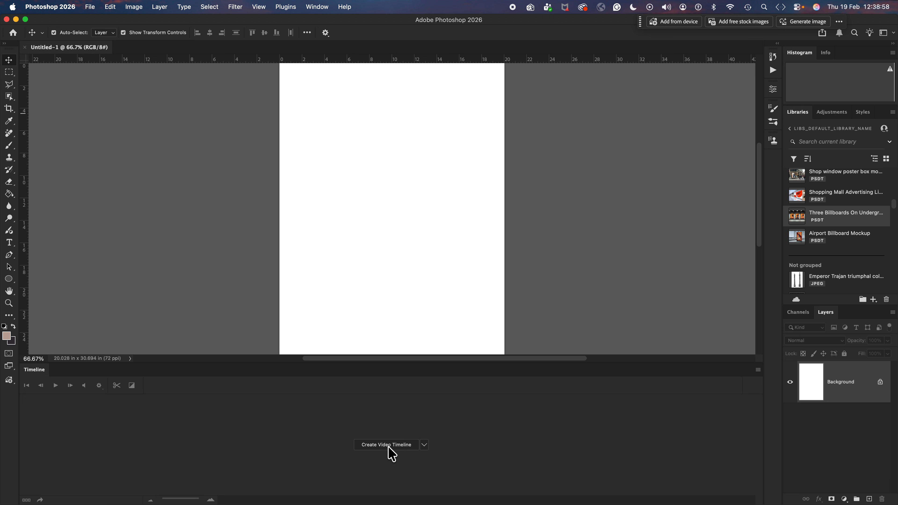
- Create a video timeline for the blank document and open its playback options
left_click(424, 445)
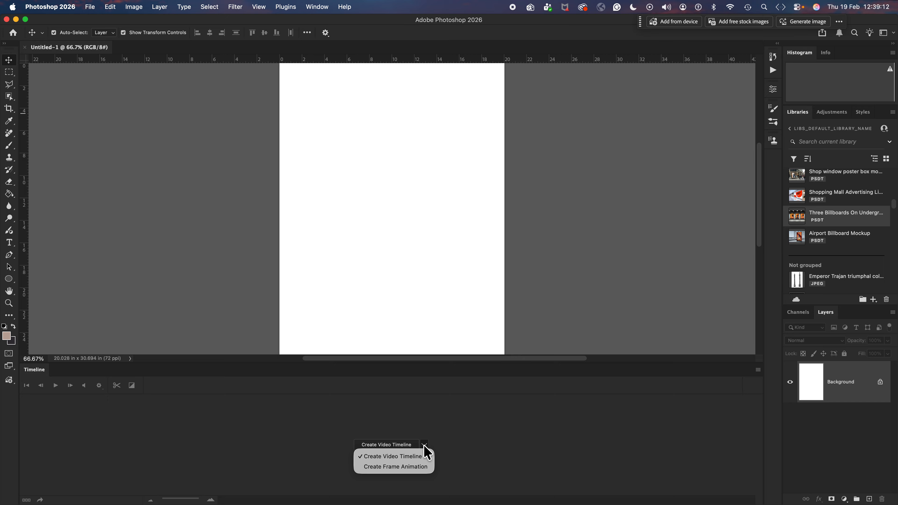
left_click(395, 444)
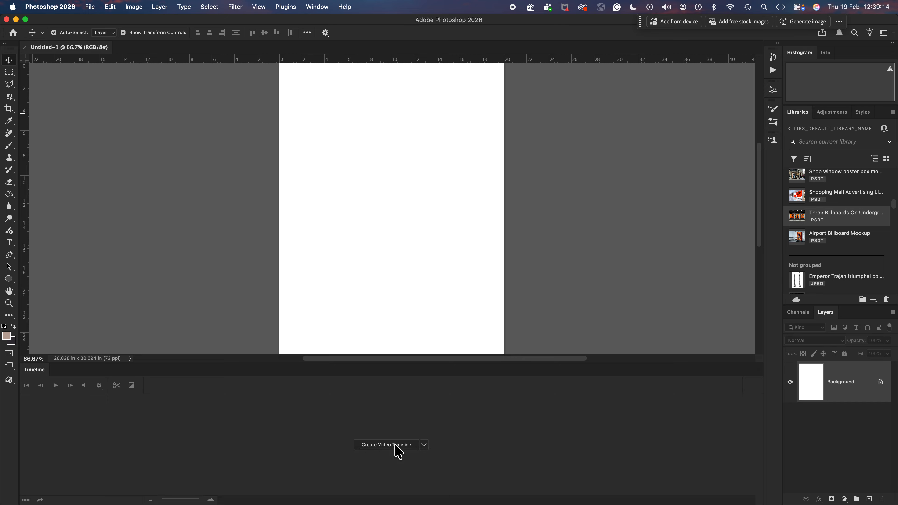
left_click(392, 446)
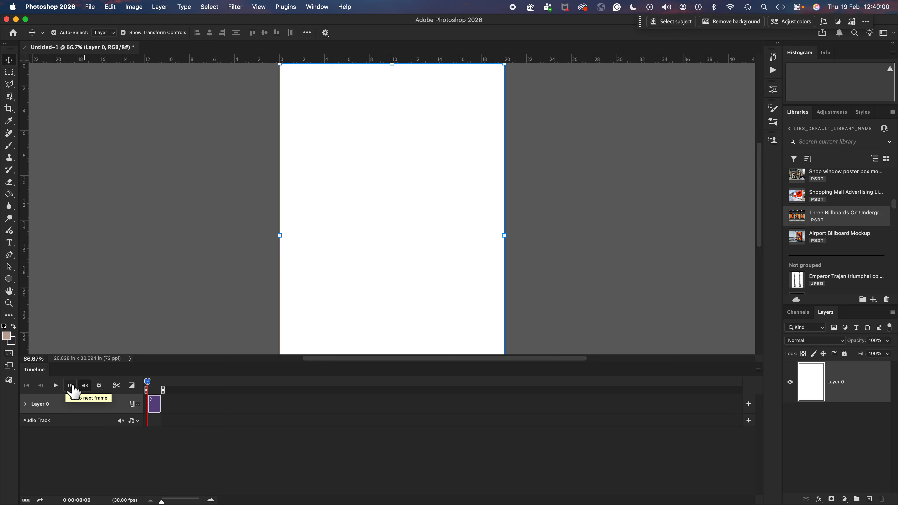
left_click(99, 386)
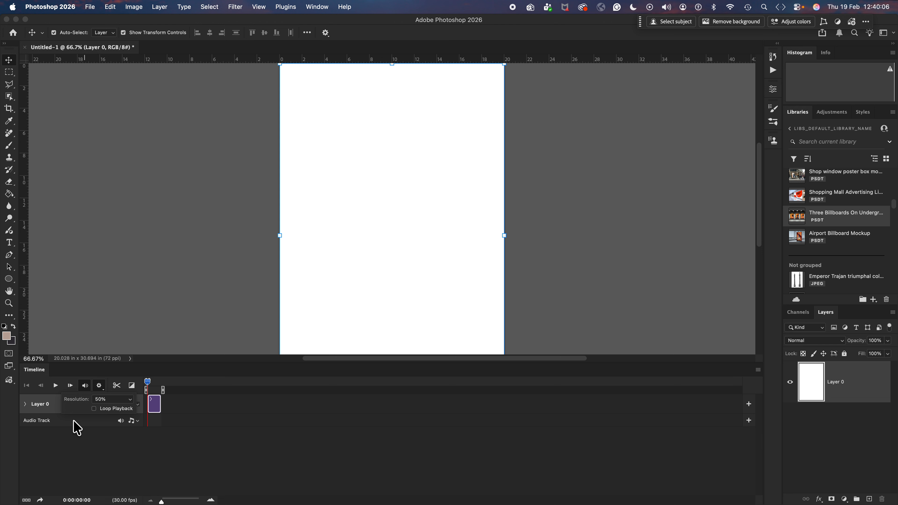
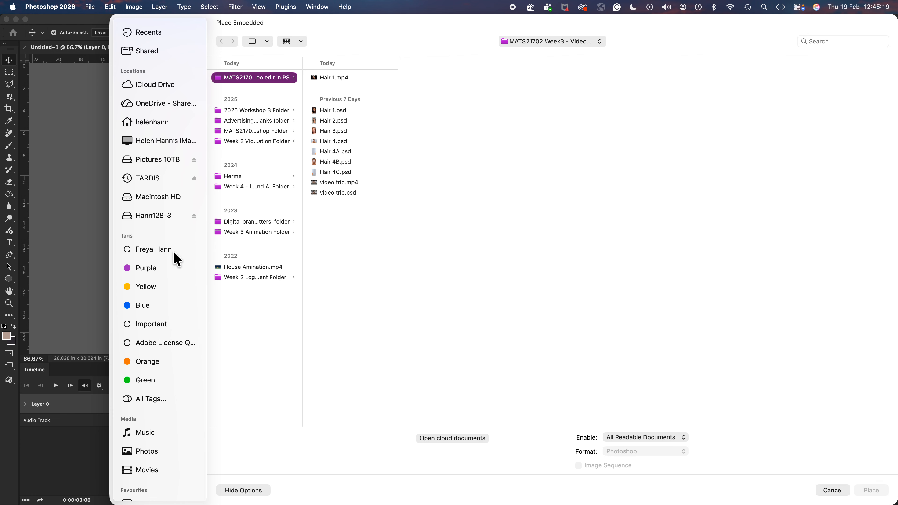
- Browse to the Adobe Stock Movies folder inside the Desktop's Adobe Stock folder and widen the file list to show full names
scroll(160, 377, "down", 5)
left_click(154, 399)
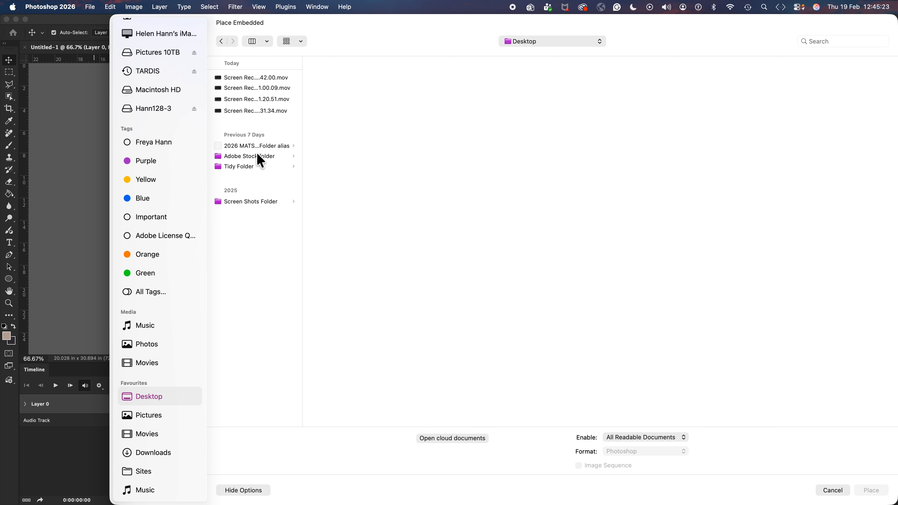
left_click(263, 157)
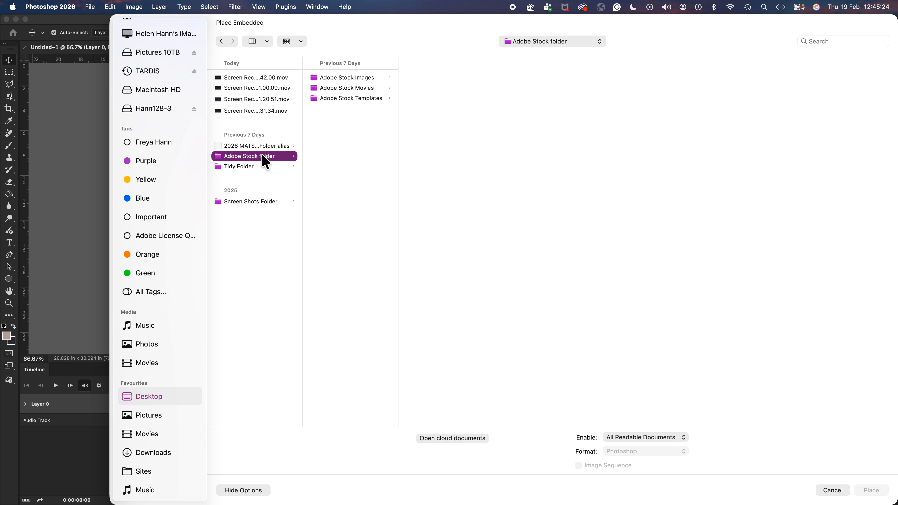
left_click(360, 87)
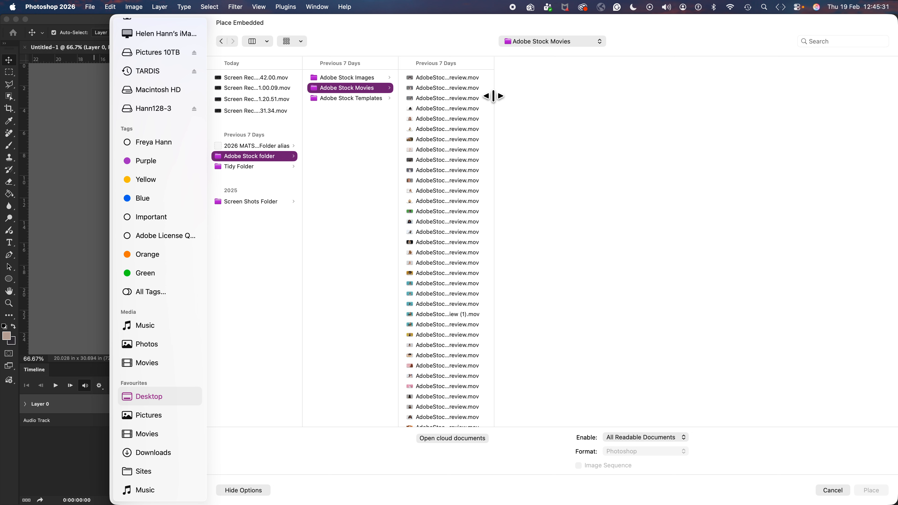
left_click_drag(494, 96, 562, 95)
- Preview the stock clips from AdobeStock_122064159 onward and play the AdobeStock_201756900 clip to judge the hair footage
left_click(471, 78)
key("Down")
key("Down")
key("Down")
key("Down")
key("Down")
key("Up")
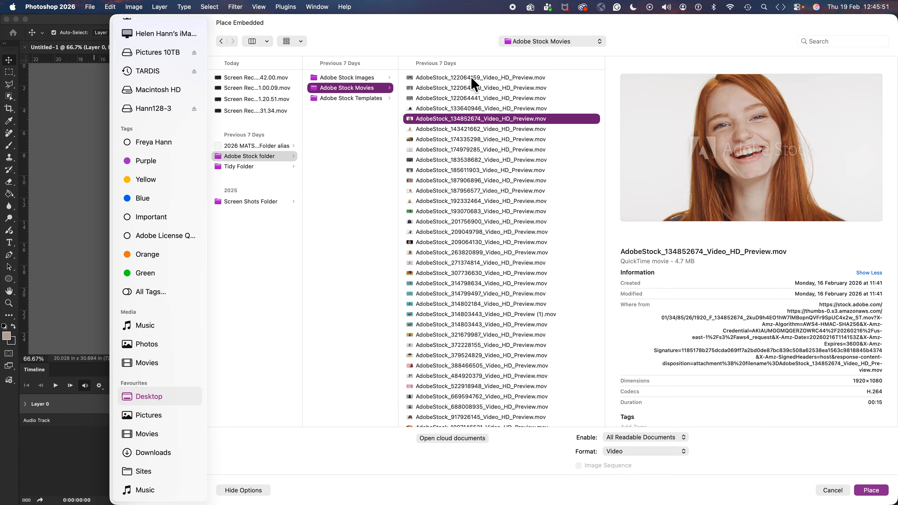
key("Down")
key("Down")
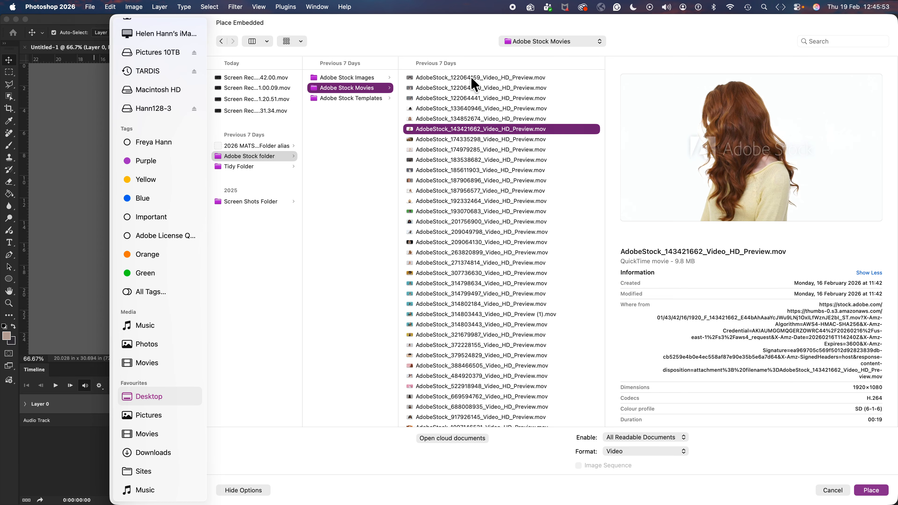
key("Down")
key("Down")
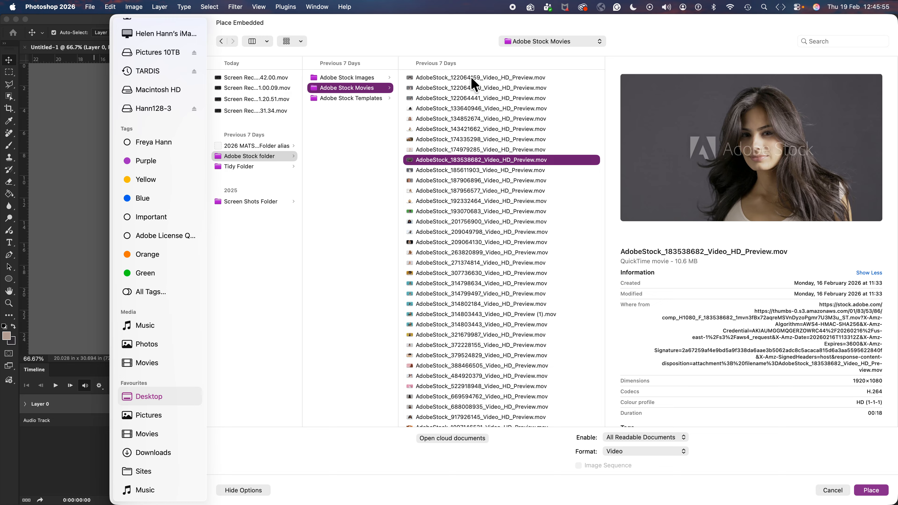
key("Down")
key("Down")
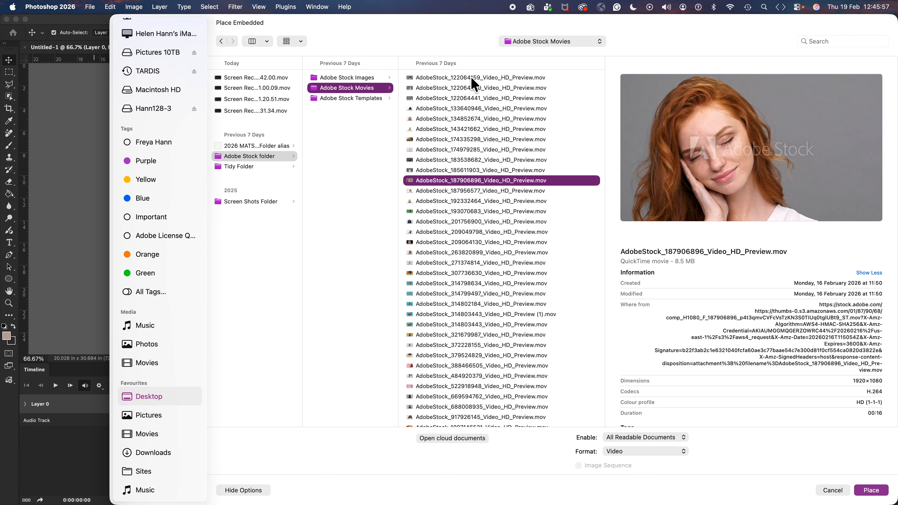
key("Down")
key("Down")
key("Down")
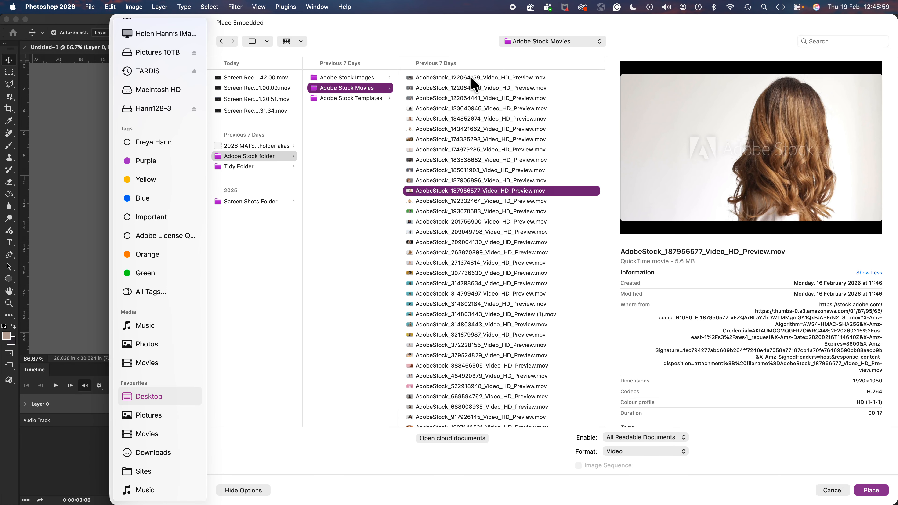
key("Down")
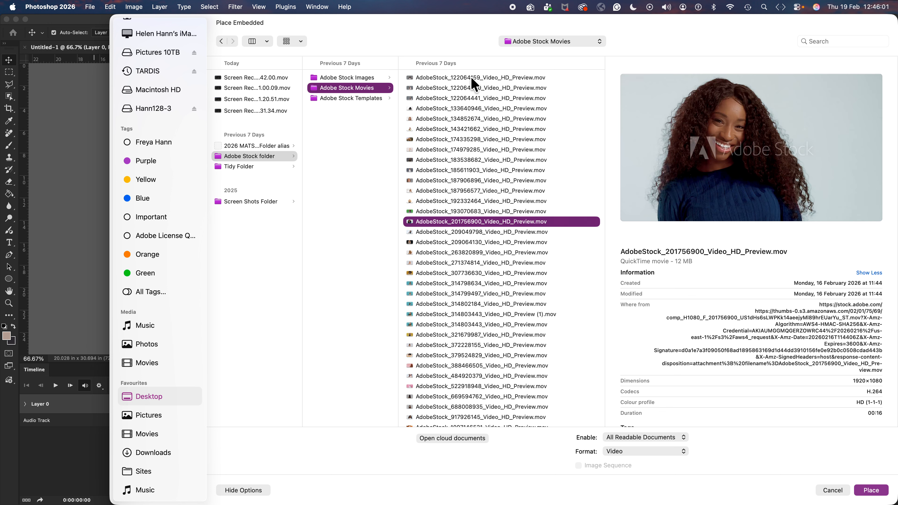
key("Down")
key("Up")
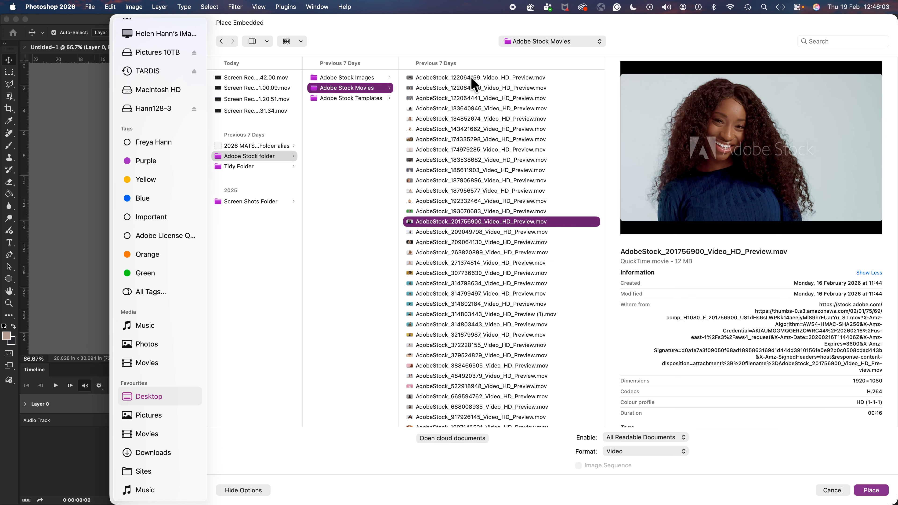
left_click(751, 148)
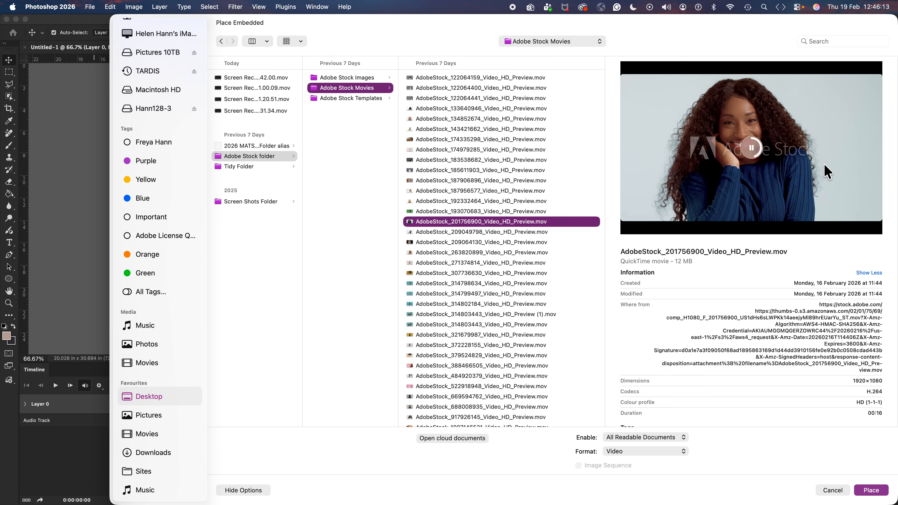
- Examine the clips from AdobeStock_209049798 to AdobeStock_307736630 and play the preview of AdobeStock_307736630
left_click(466, 233)
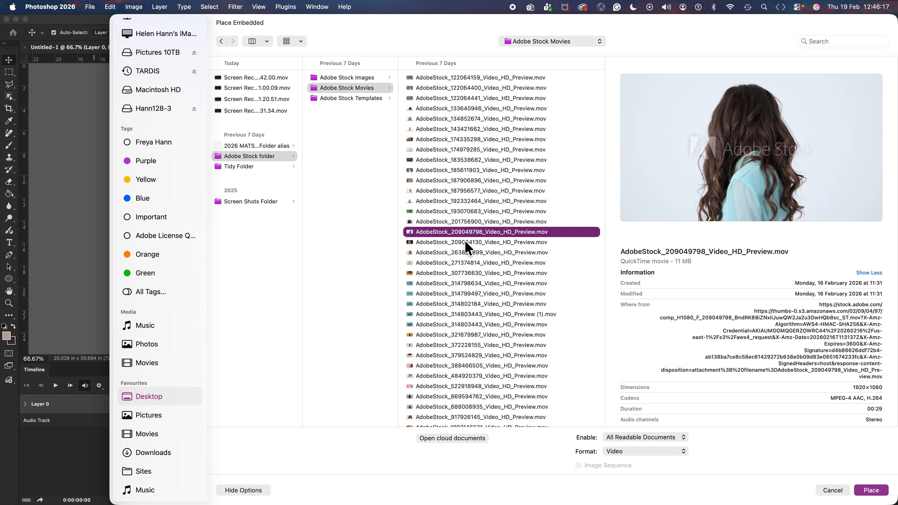
left_click(467, 243)
left_click(468, 253)
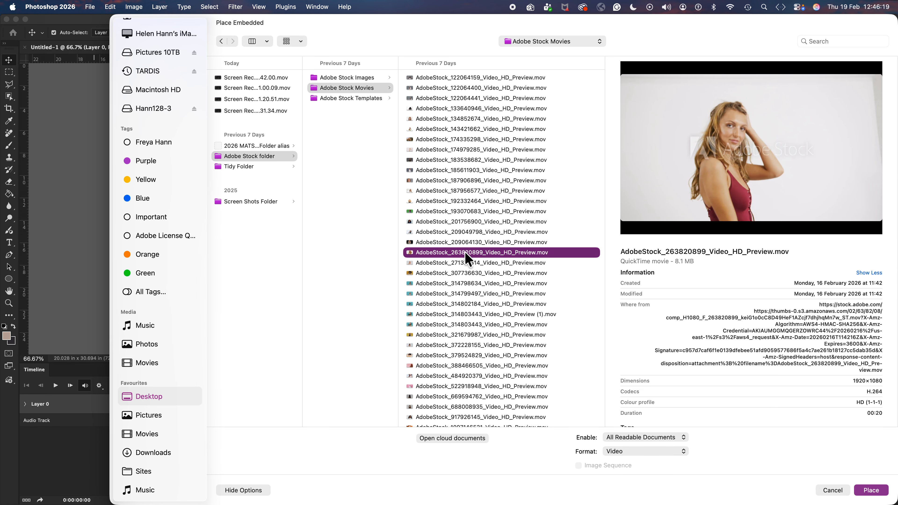
left_click(468, 263)
mouse_move(780, 149)
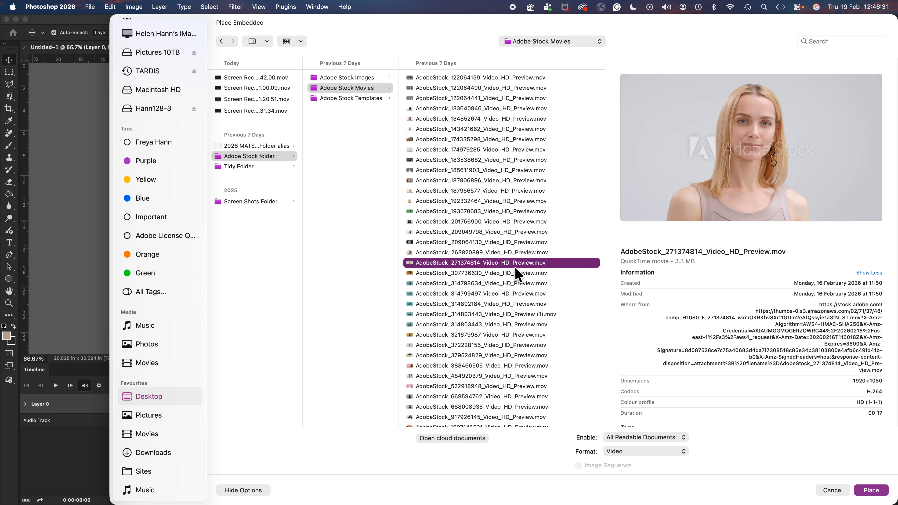
left_click(503, 273)
mouse_move(787, 126)
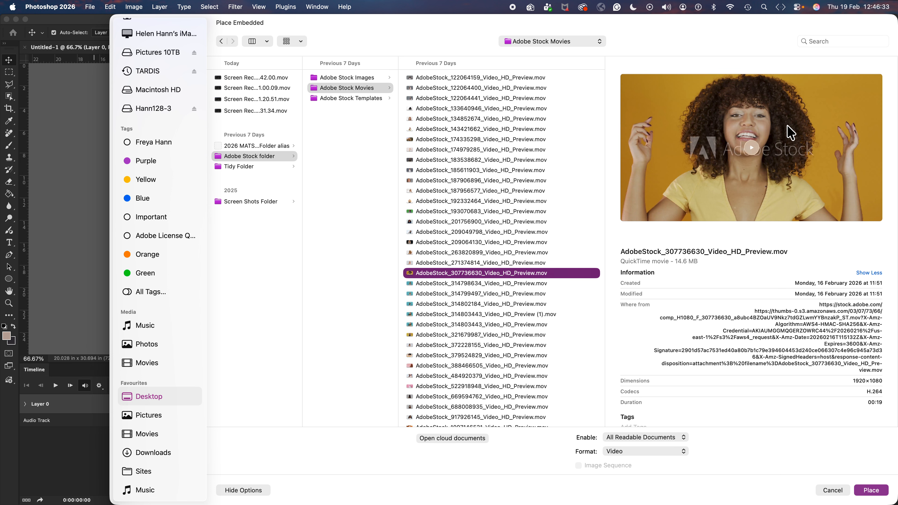
left_click(760, 148)
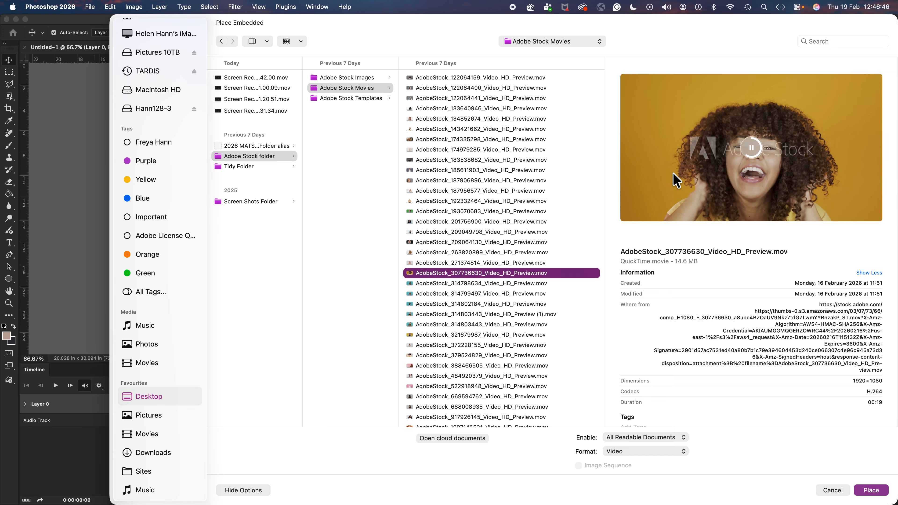
- Compare the blue-background clips from AdobeStock_314798634 to AdobeStock_314803443, playing the previews of those two clips
left_click(488, 284)
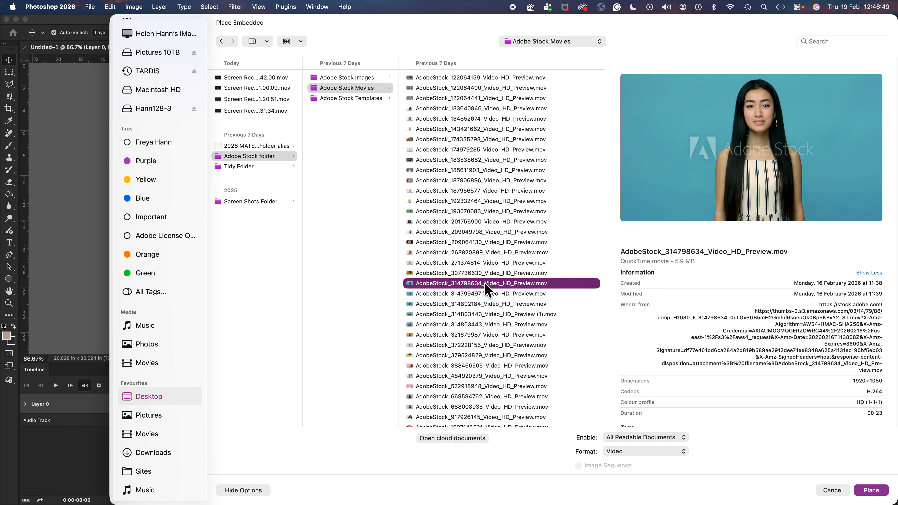
mouse_move(750, 163)
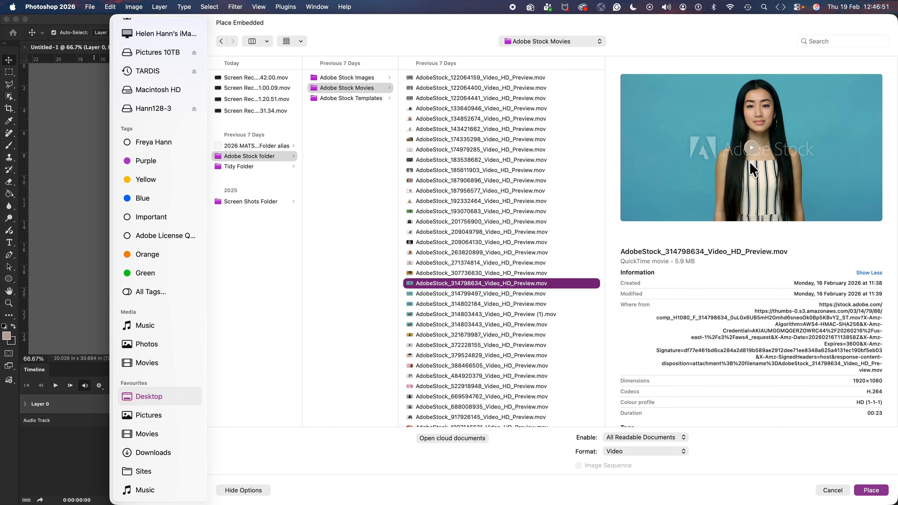
left_click(752, 147)
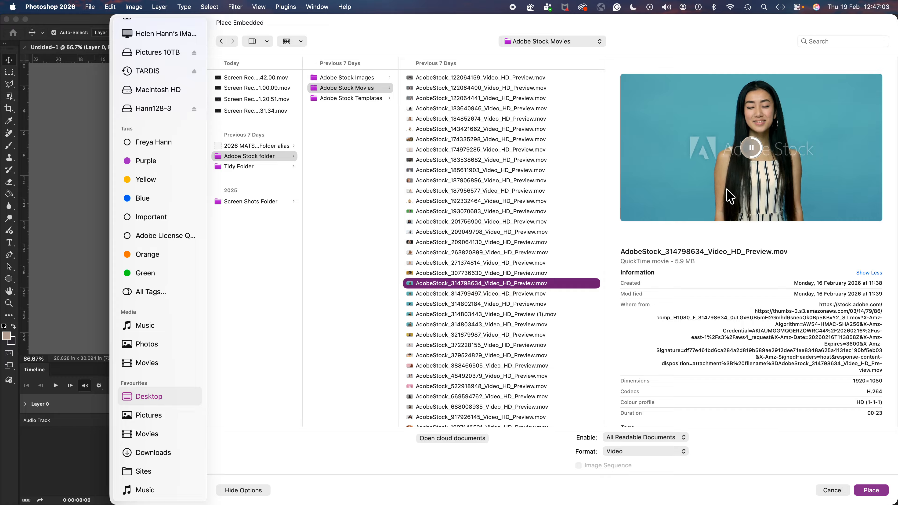
left_click(493, 293)
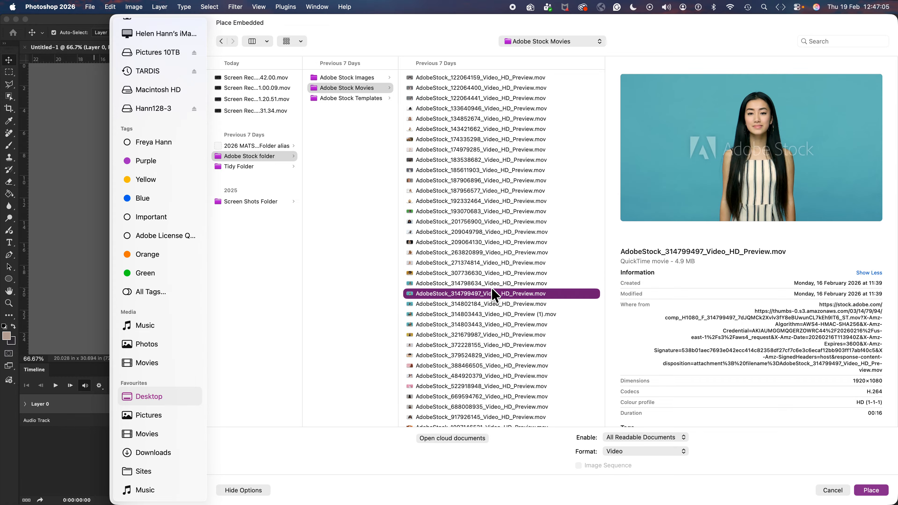
left_click(505, 305)
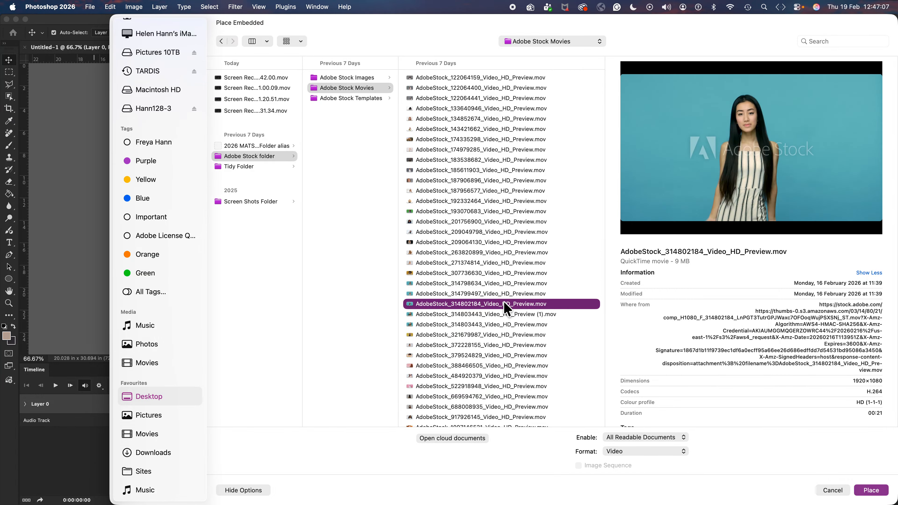
left_click(492, 325)
mouse_move(765, 163)
left_click(751, 148)
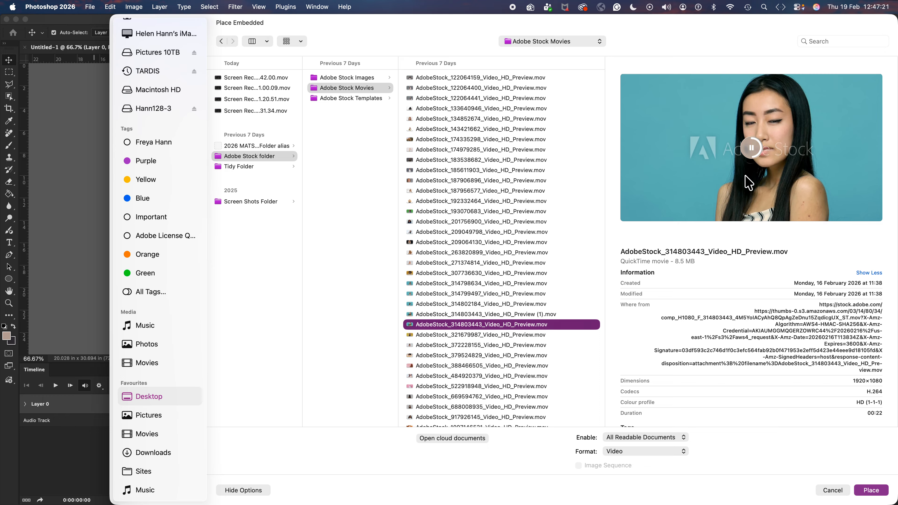
- Preview the AdobeStock_321679987 clip, and place AdobeStock_307736630_Video_HD_Preview.mov into the composition
left_click(467, 335)
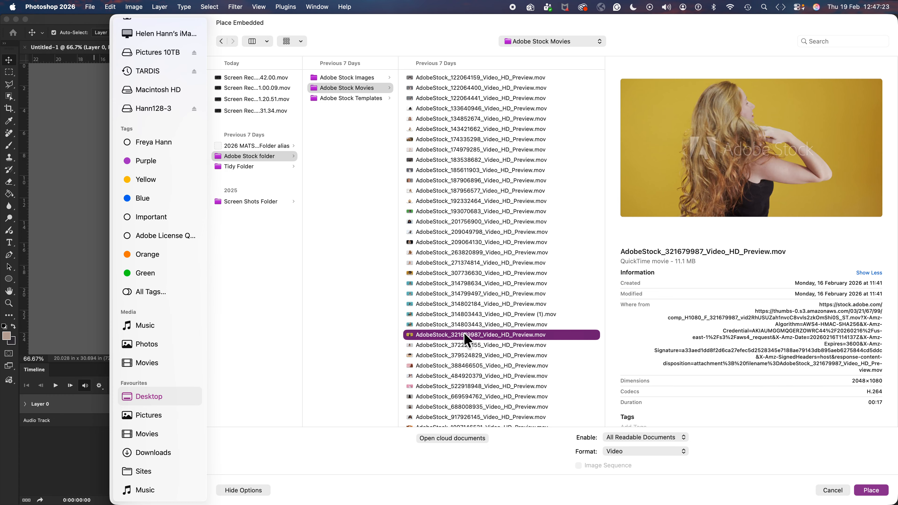
mouse_move(753, 148)
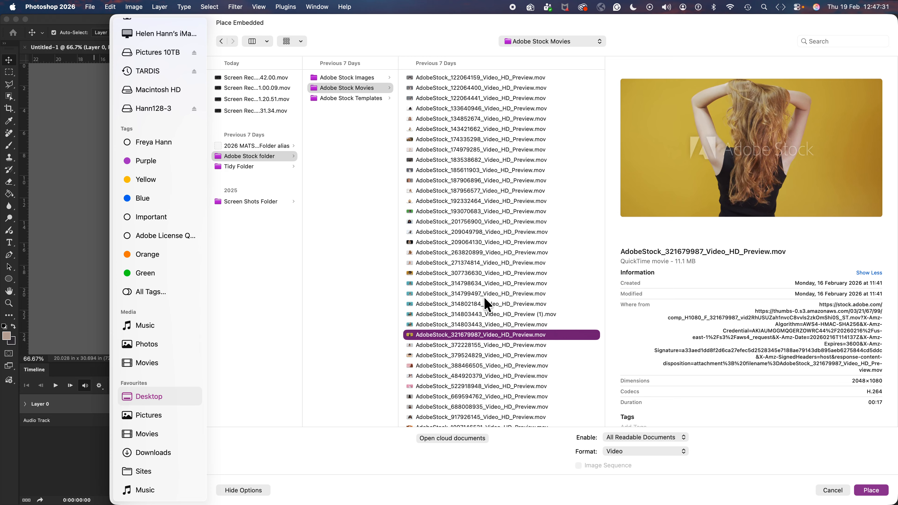
left_click(476, 273)
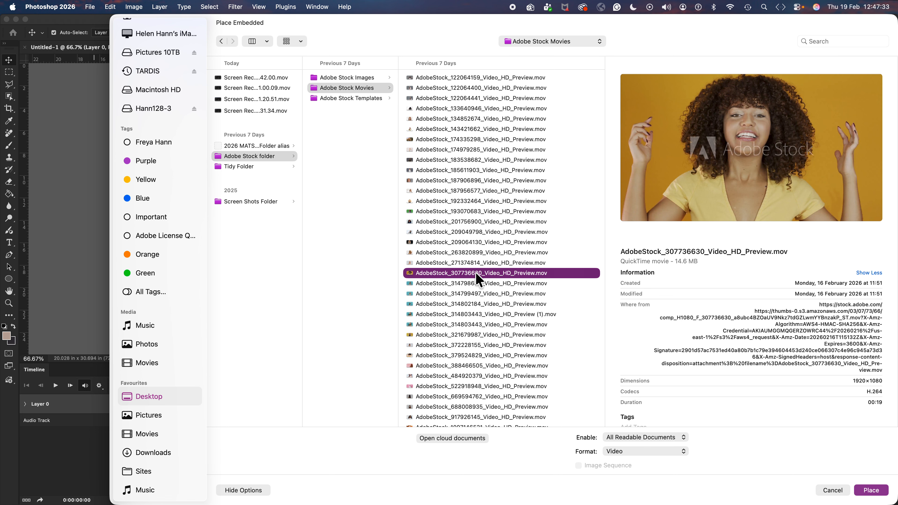
left_click(873, 492)
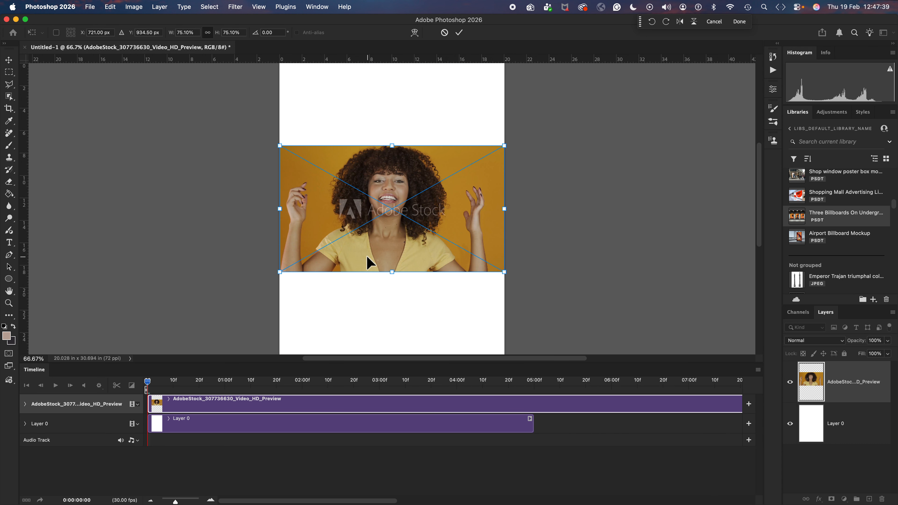
- Scale the placed clip proportionally to 207.39% and centre it on the canvas at X 721 px, Y 1105 px
scroll(367, 256, "down", 5)
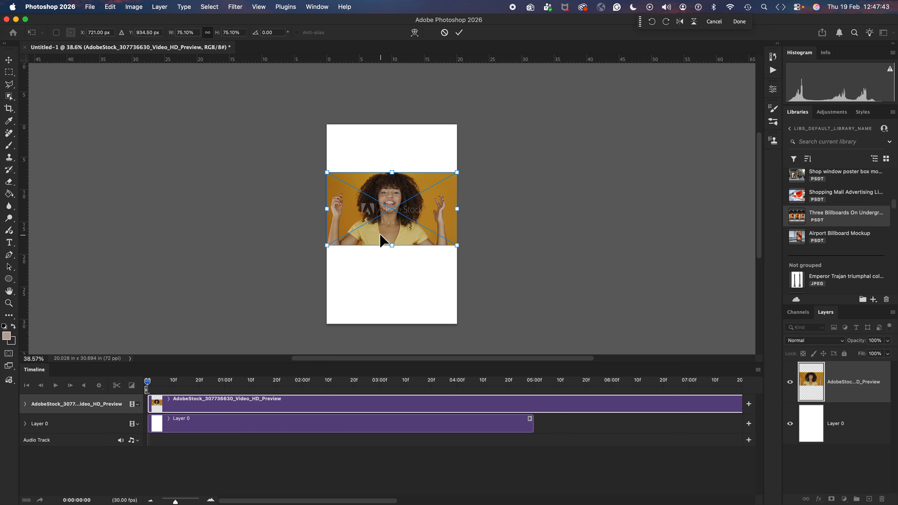
left_click_drag(380, 235, 379, 317)
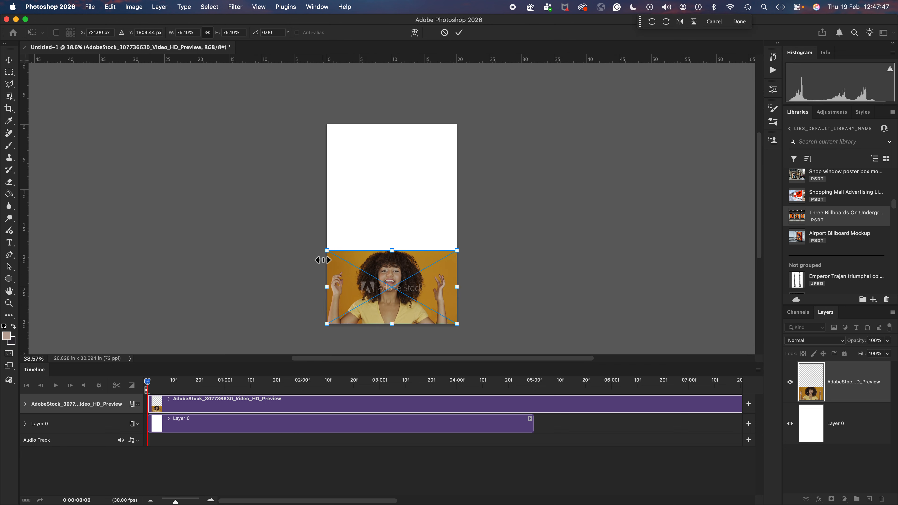
left_click_drag(326, 250, 181, 125)
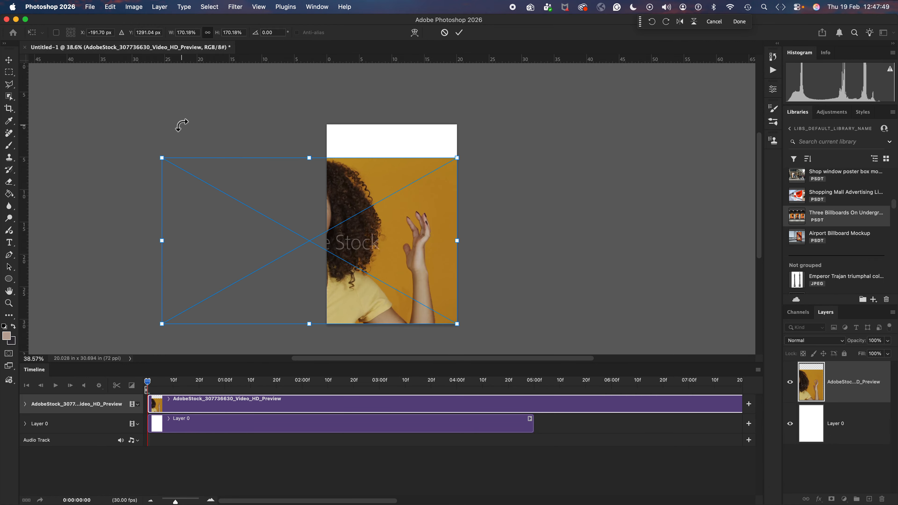
left_click_drag(163, 158, 106, 117)
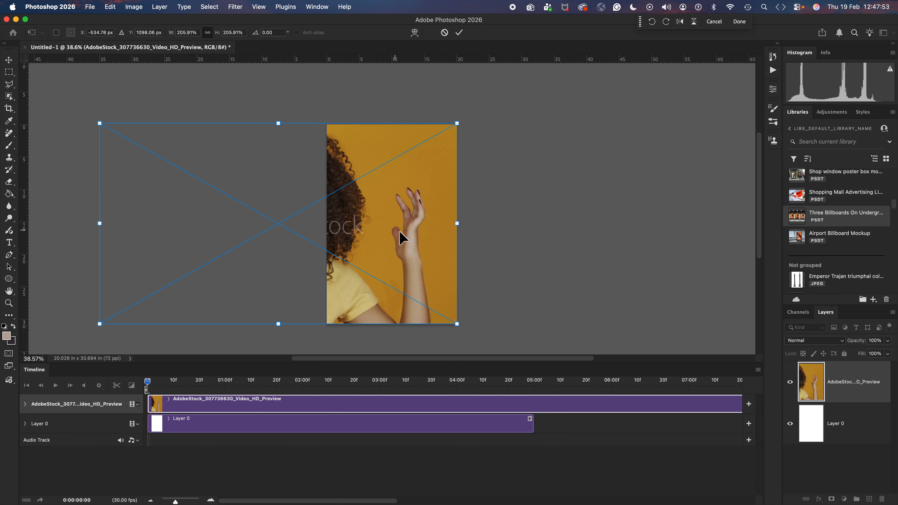
left_click_drag(384, 236, 506, 245)
left_click_drag(577, 121, 578, 123)
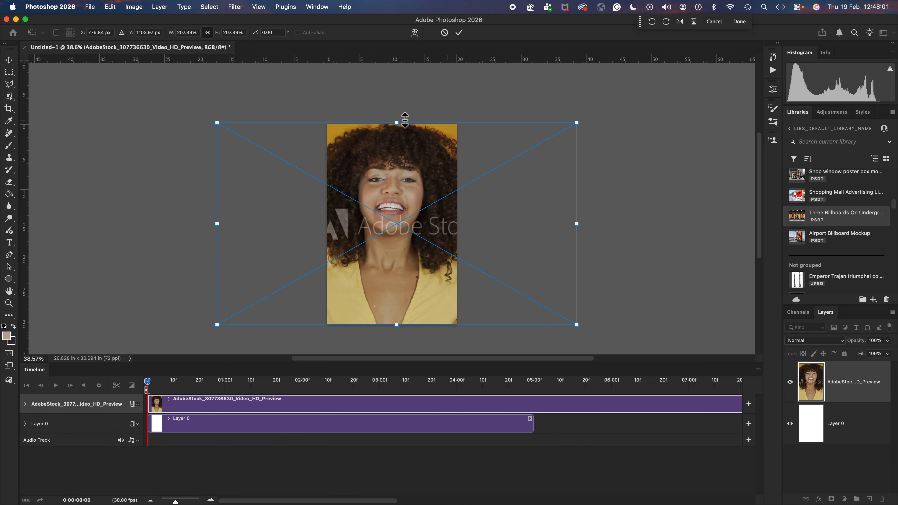
left_click_drag(365, 281, 368, 283)
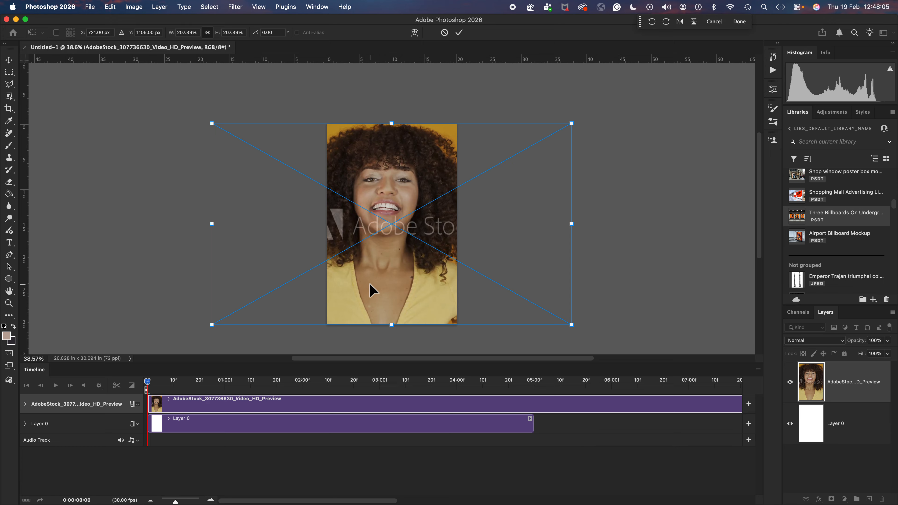
key("Return")
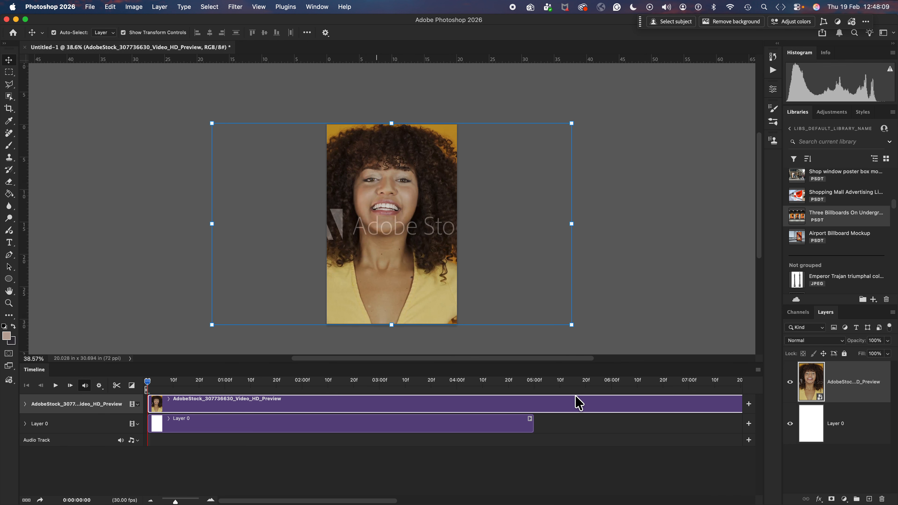
- Check the clip's full length in the timeline and play its opening seconds to review the motion
scroll(587, 403, "right", 5)
scroll(587, 403, "right", 12)
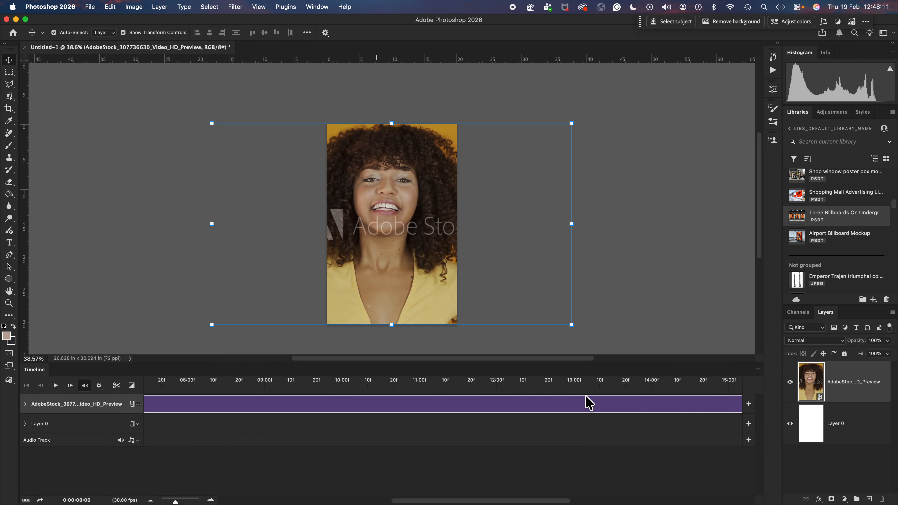
scroll(588, 403, "right", 6)
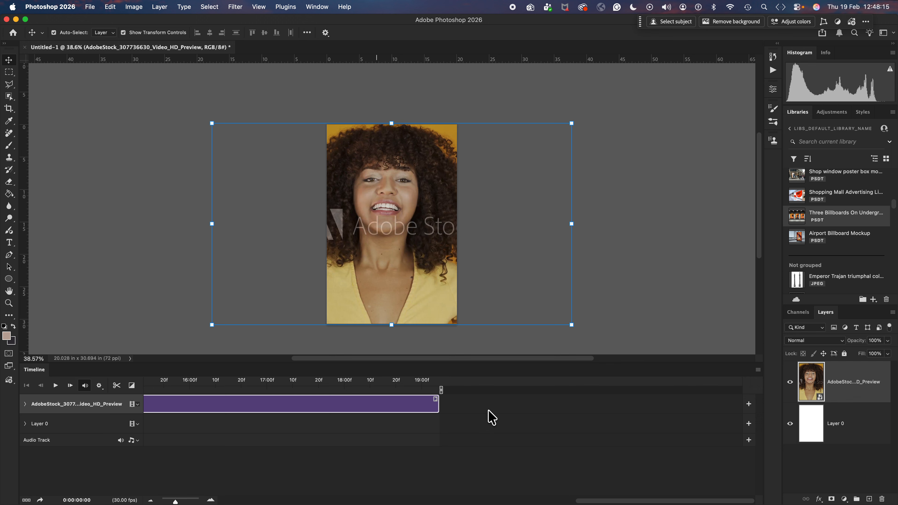
scroll(493, 417, "left", 20)
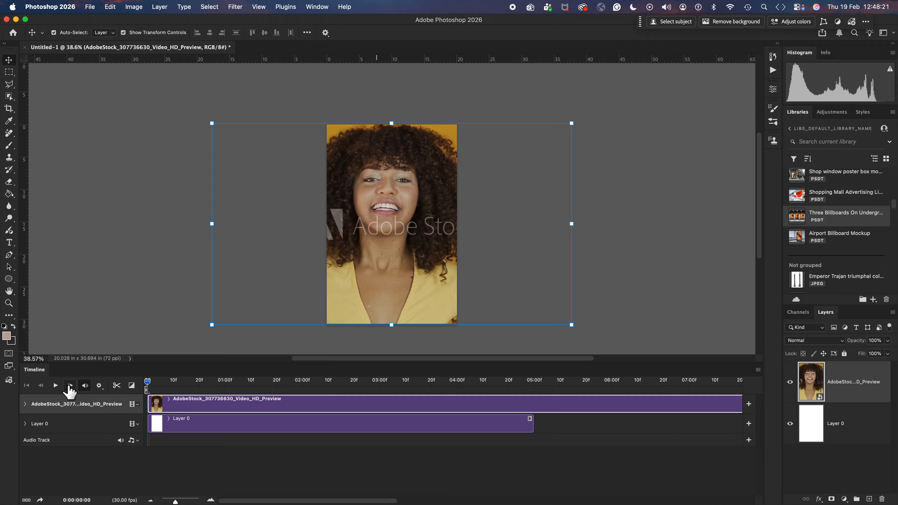
left_click(56, 386)
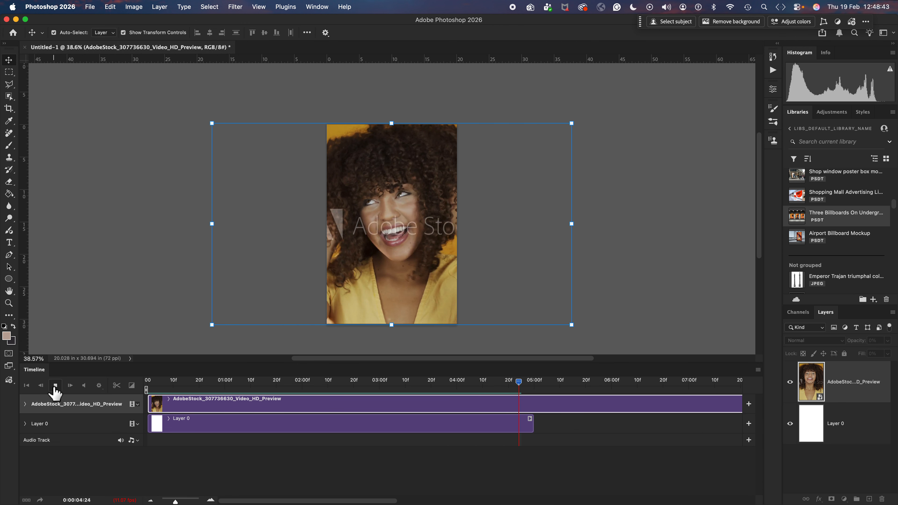
left_click(55, 386)
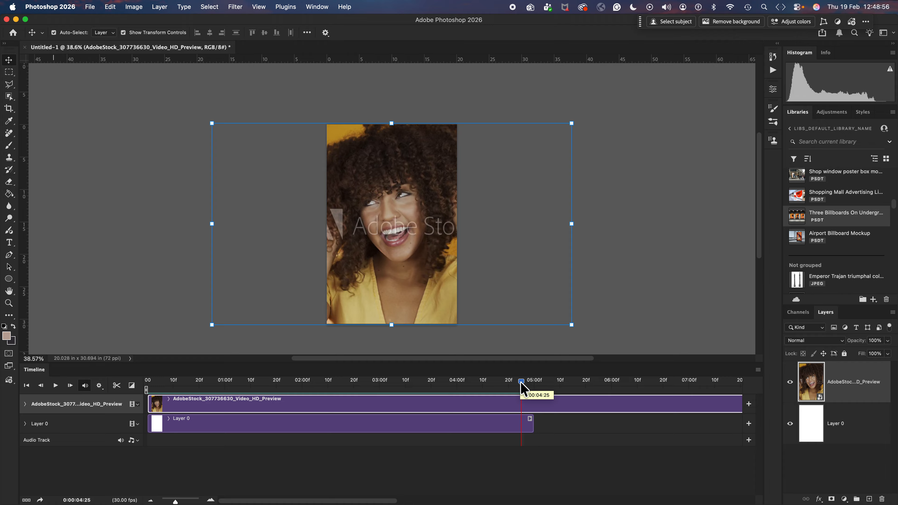
- Cut off the clip's opening by splitting it at 1:05, and move the remaining footage to the start of the timeline
left_click_drag(521, 383, 240, 393)
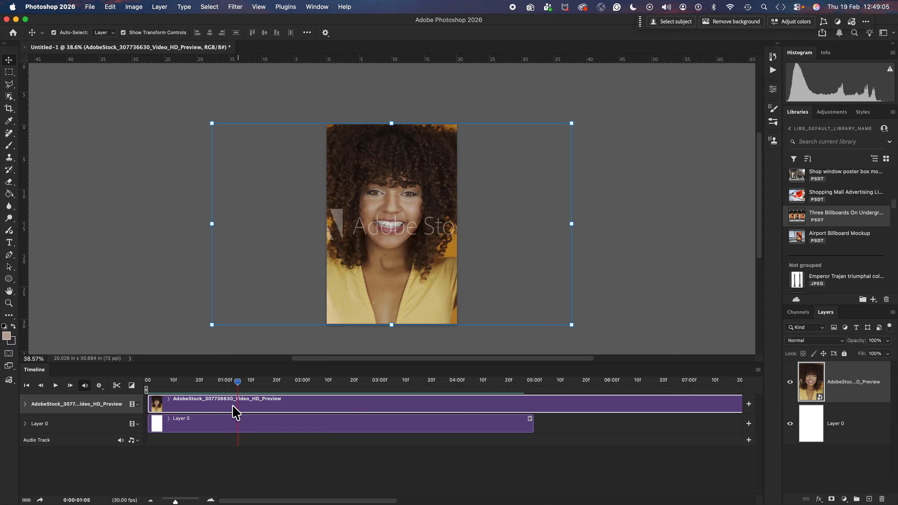
left_click(116, 388)
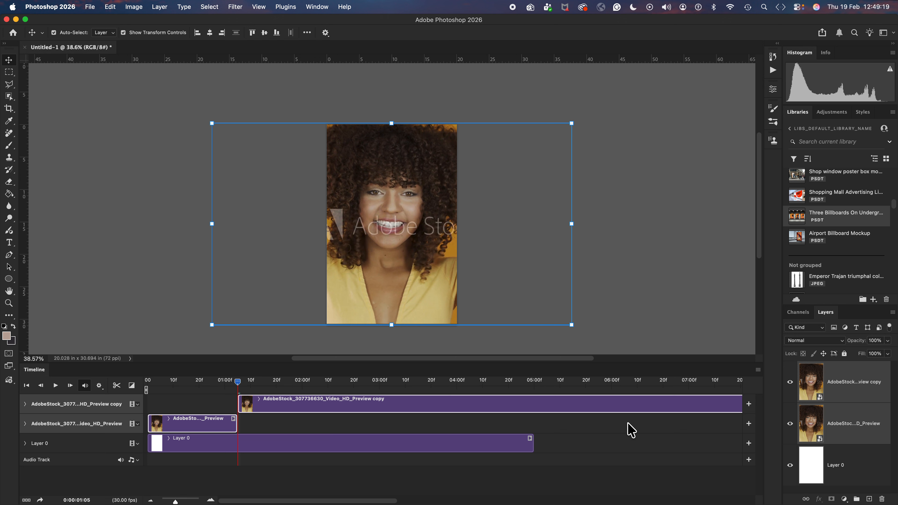
left_click(197, 425)
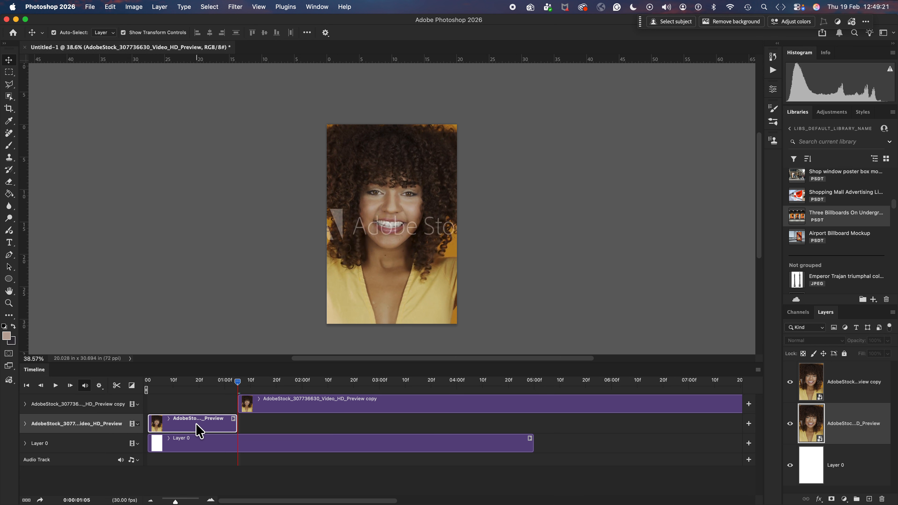
key("Delete")
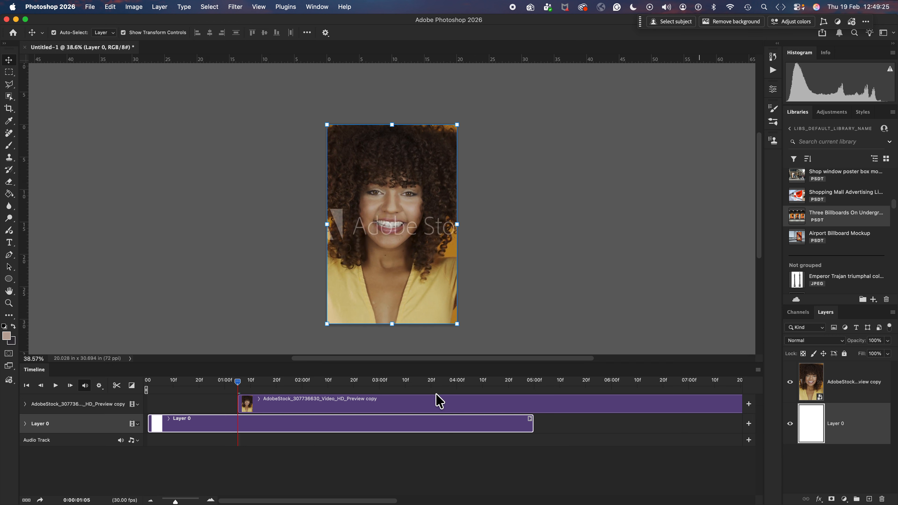
left_click_drag(441, 407, 349, 411)
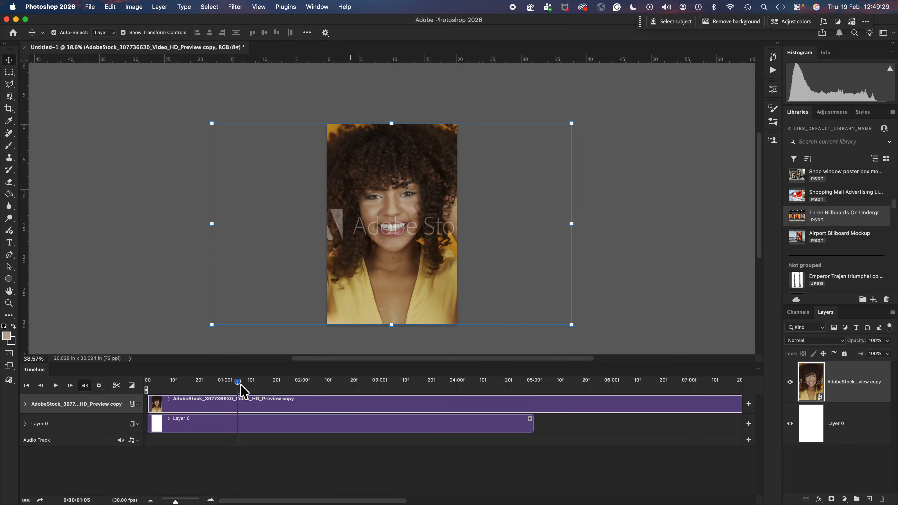
left_click_drag(239, 386, 315, 383)
left_click_drag(260, 408, 362, 406)
mouse_move(249, 405)
left_mouse_down()
mouse_move(146, 413)
mouse_move(251, 409)
left_mouse_up()
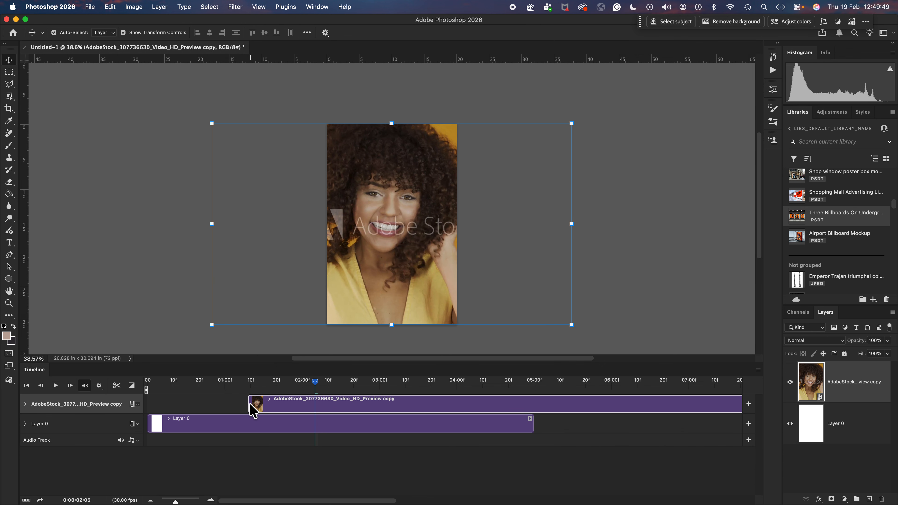
left_click_drag(346, 407, 256, 408)
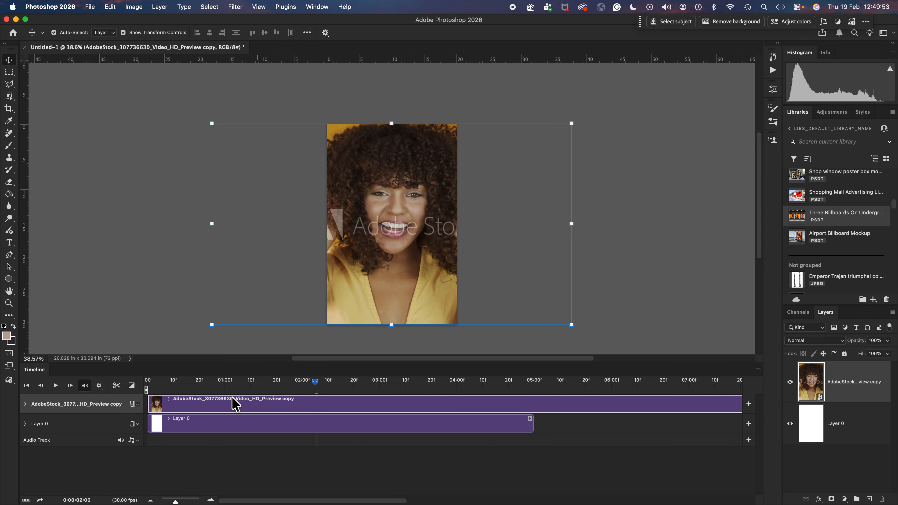
- Scrub the clip to 5:03 and trim its end back to about 15:00 on the timeline
left_click_drag(317, 383, 542, 394)
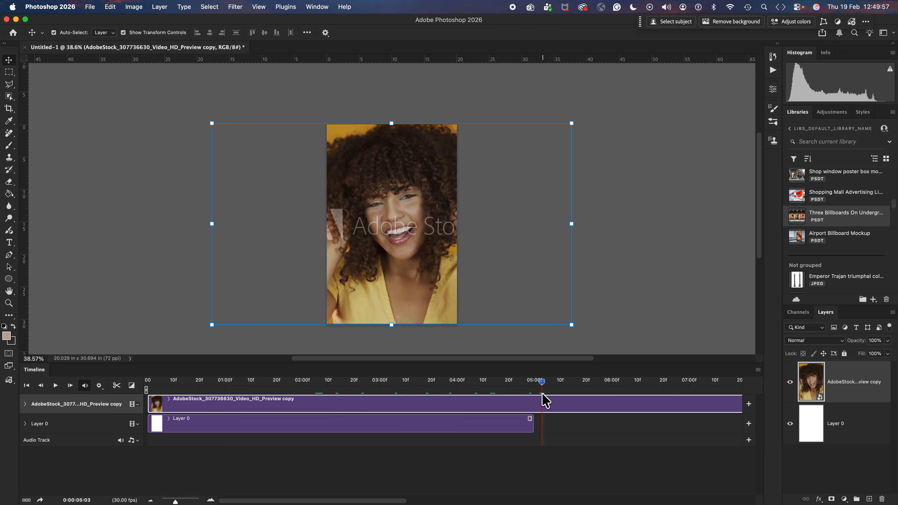
scroll(586, 412, "right", 8)
scroll(585, 413, "right", 2)
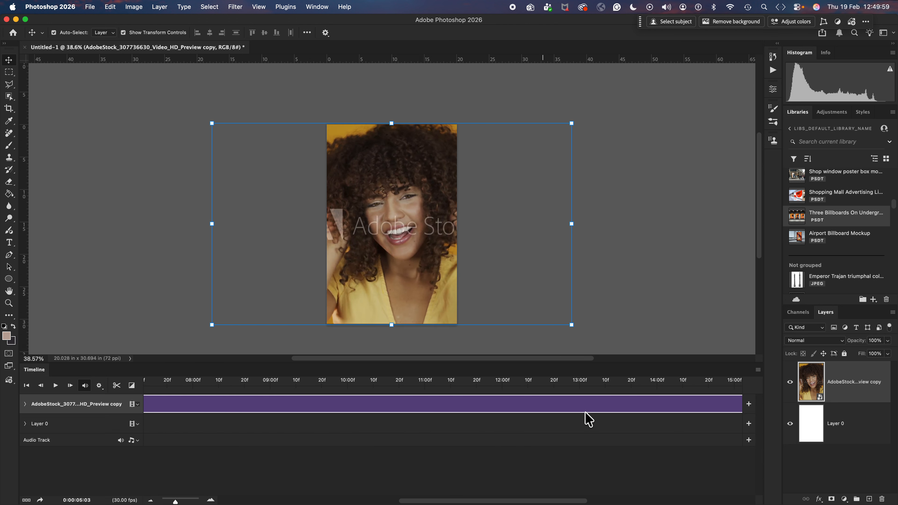
scroll(585, 412, "right", 10)
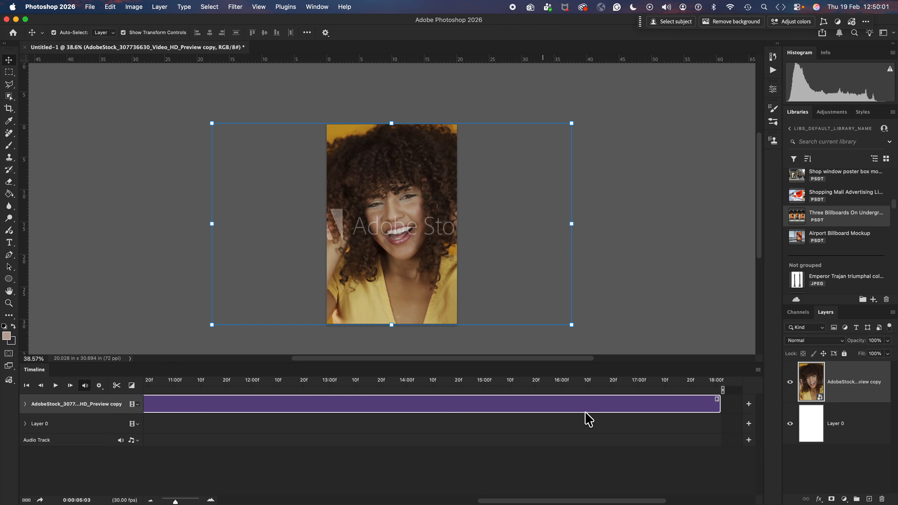
left_click_drag(717, 406, 483, 406)
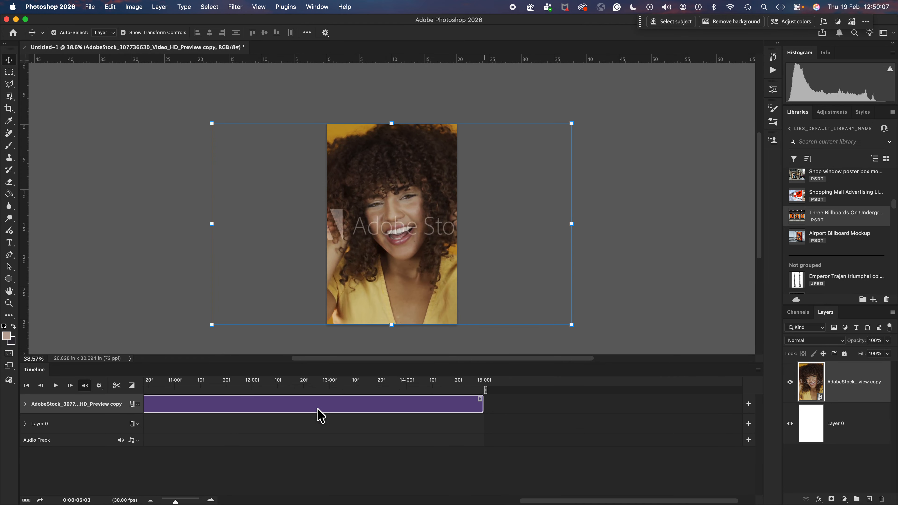
- Scrub backward from 13:14 and play the shortened clip to review its footage
left_click(366, 382)
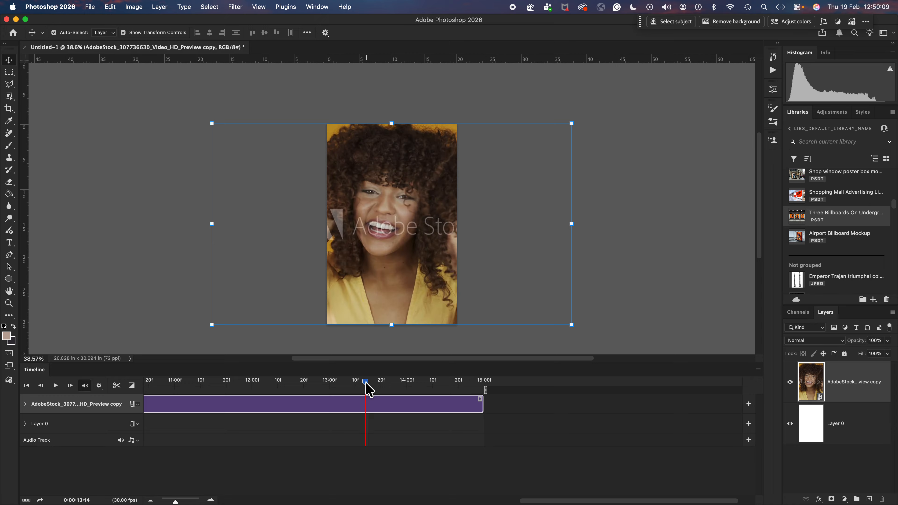
left_click_drag(366, 383, 119, 403)
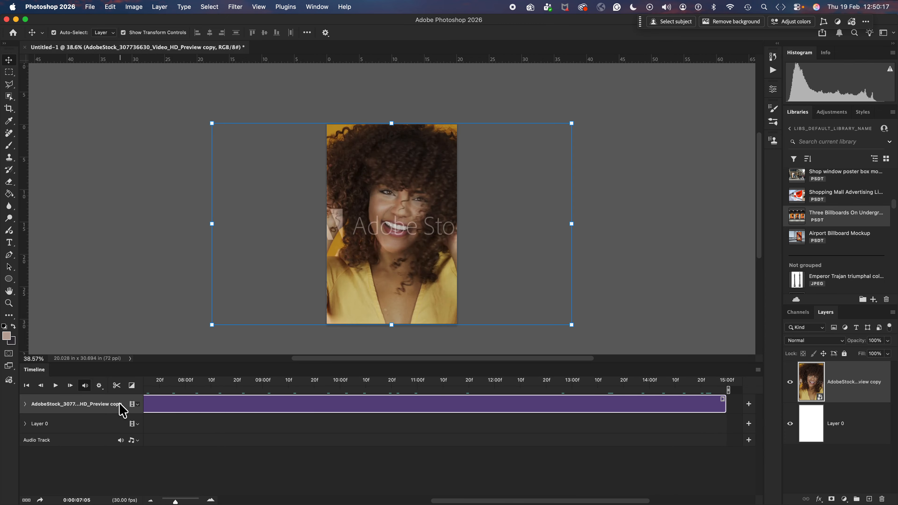
left_click(56, 385)
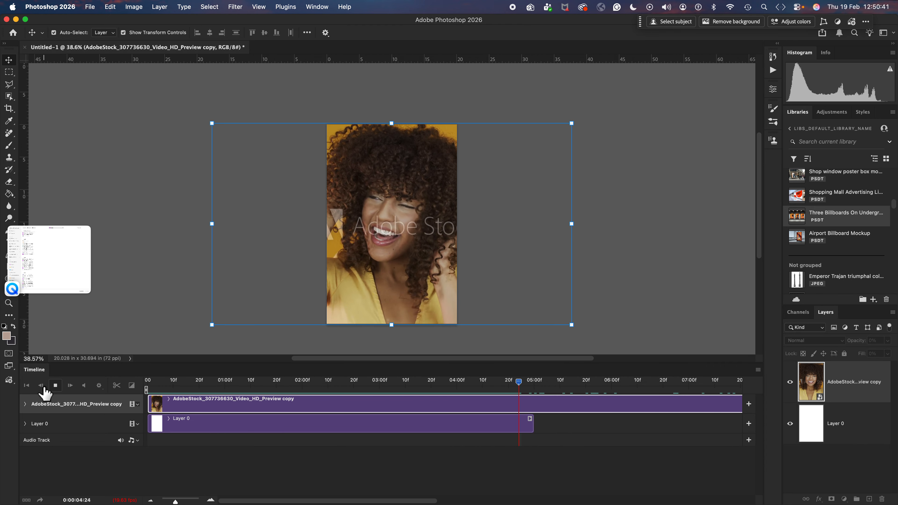
left_click(55, 386)
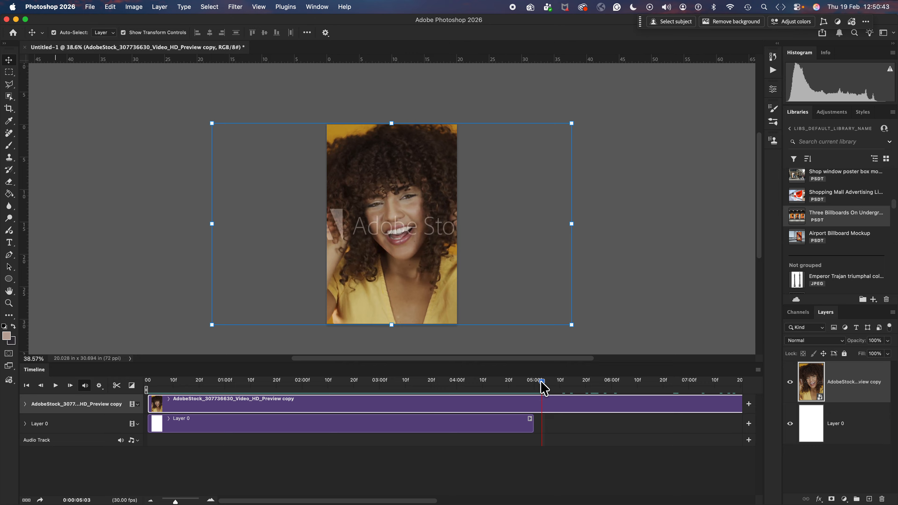
- Trim the clip's start at 2:10 and move it back to the timeline's start, with the playhead at 3:00
left_click_drag(541, 386, 327, 389)
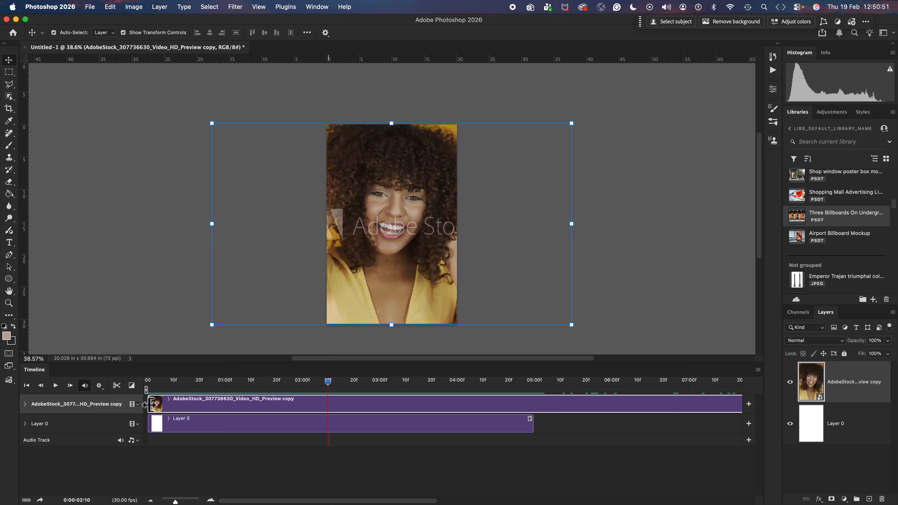
left_click_drag(148, 403, 328, 411)
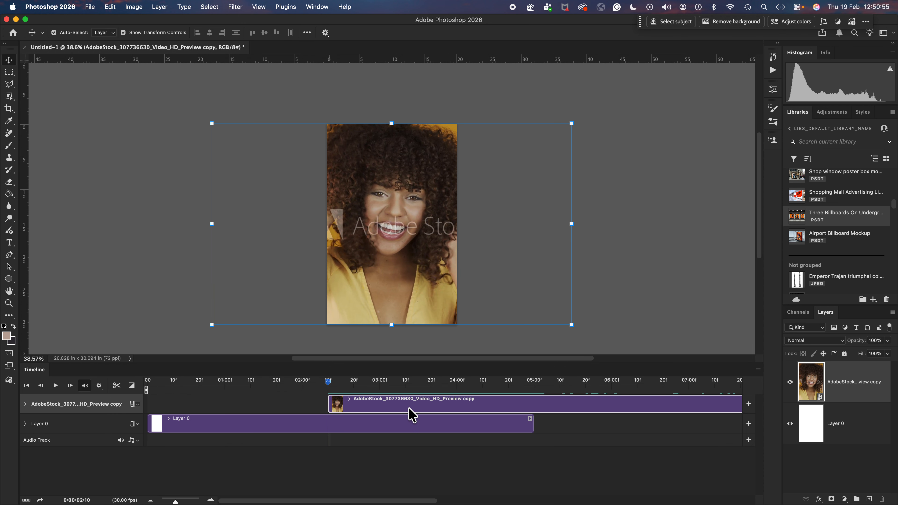
left_click_drag(399, 411, 229, 412)
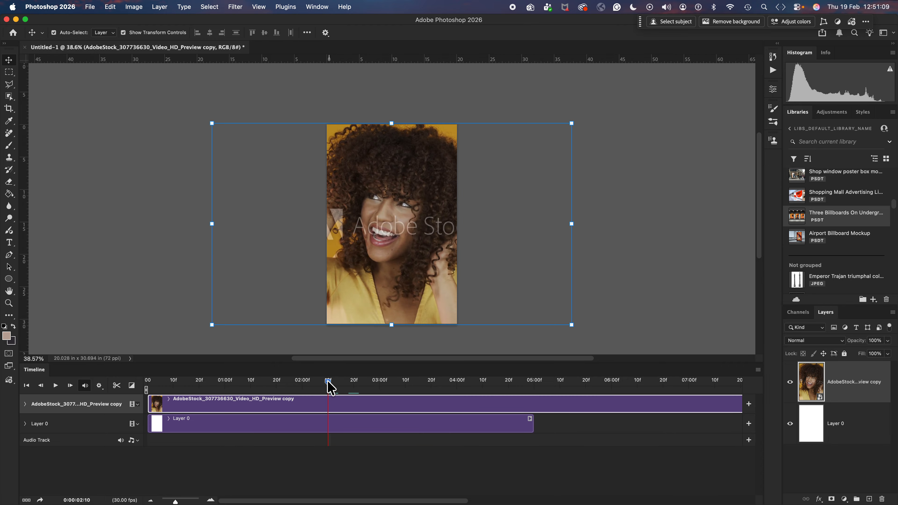
left_click_drag(330, 386, 381, 391)
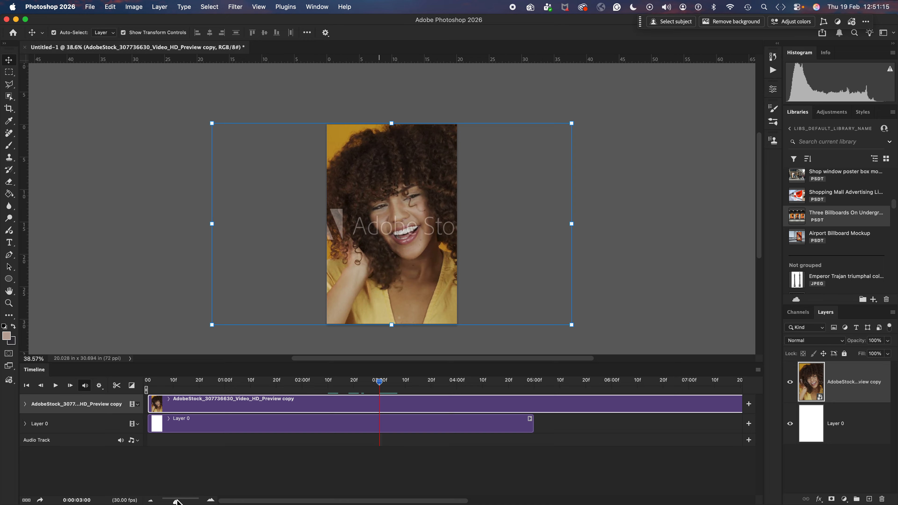
- Split the curly-hair clip at 3:00 and delete the footage after that point
left_click_drag(176, 501, 192, 502)
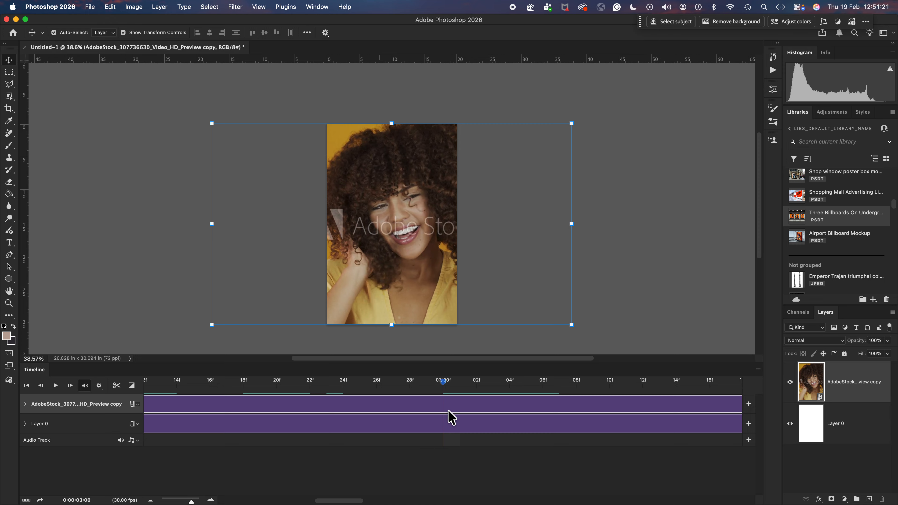
left_click(116, 385)
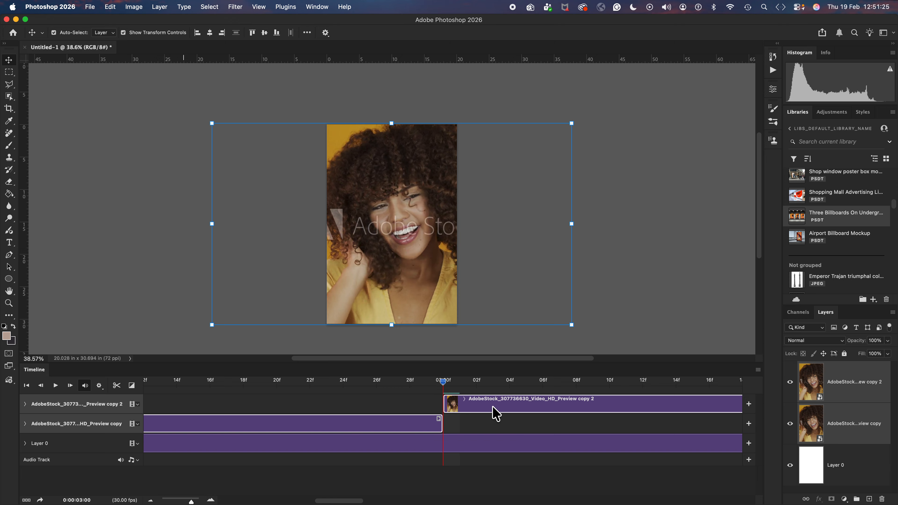
left_click(494, 414)
key("Delete")
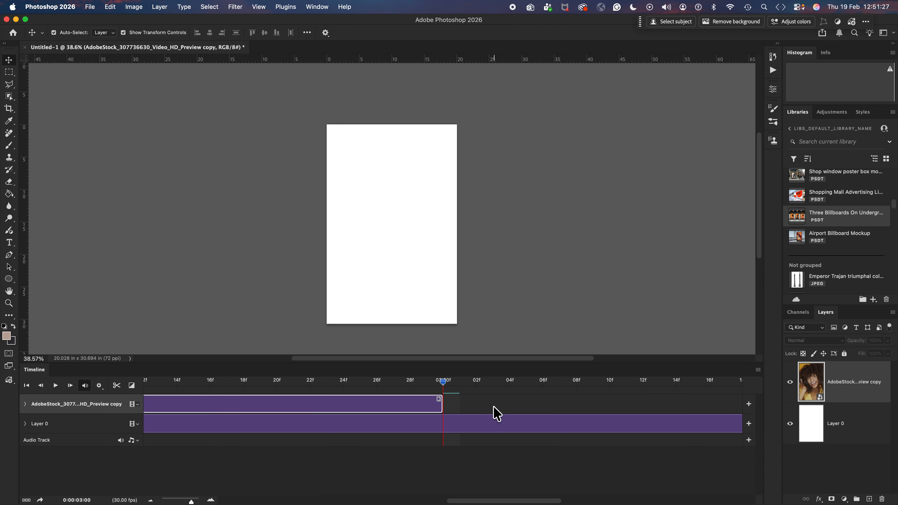
- Place AdobeStock_321679987_Video_HD_Preview.mov from the Adobe Stock Movies folder as an embedded clip starting at 3:00
mouse_move(442, 381)
left_mouse_down()
mouse_move(419, 380)
mouse_move(439, 379)
left_mouse_up()
left_click(90, 7)
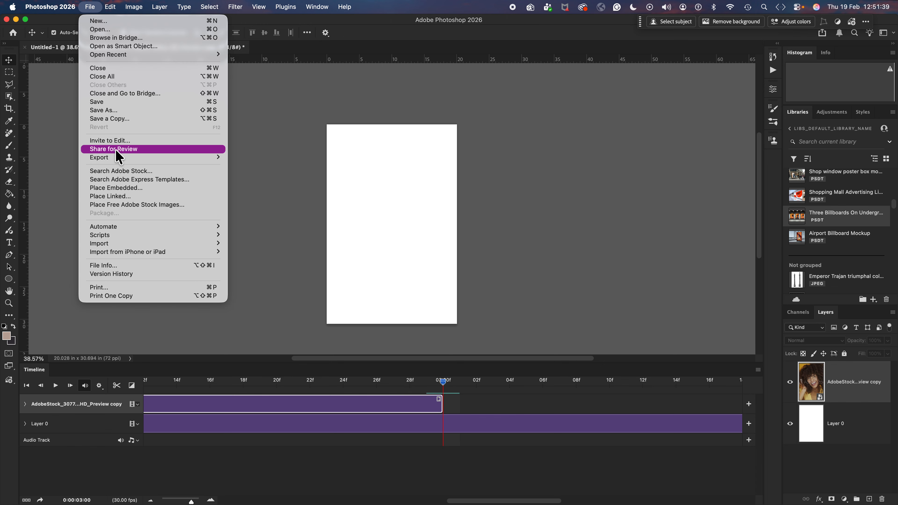
left_click(116, 189)
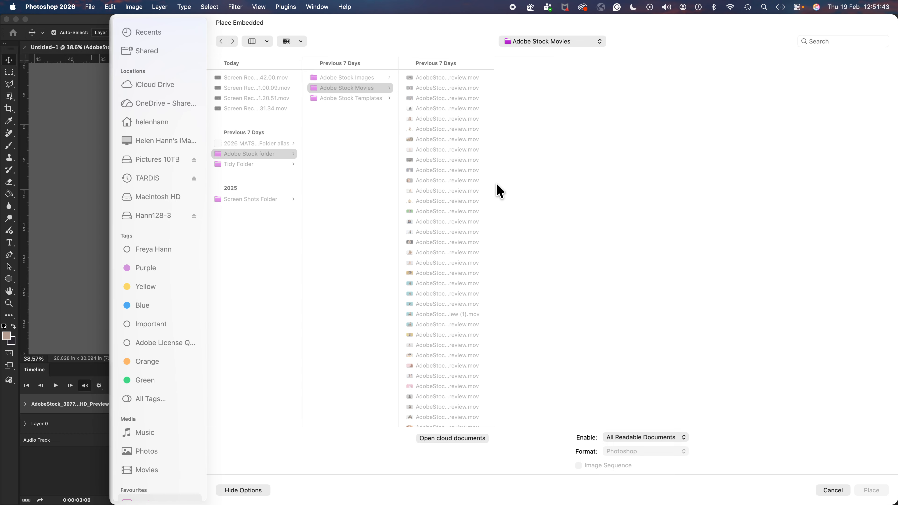
left_click(456, 151)
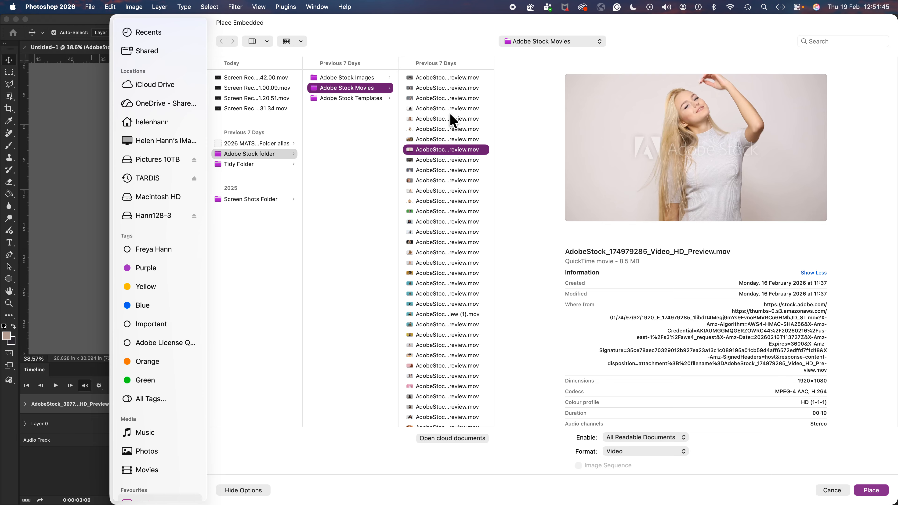
left_click(433, 274)
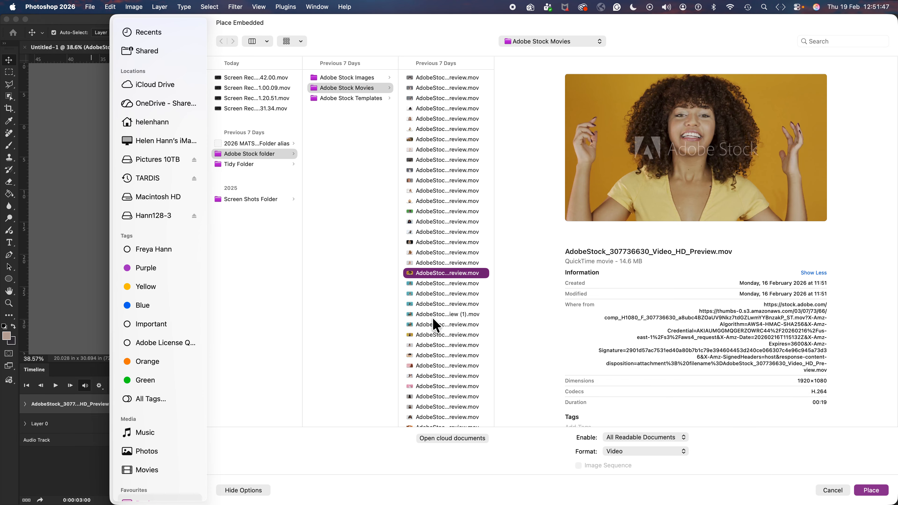
left_click(434, 336)
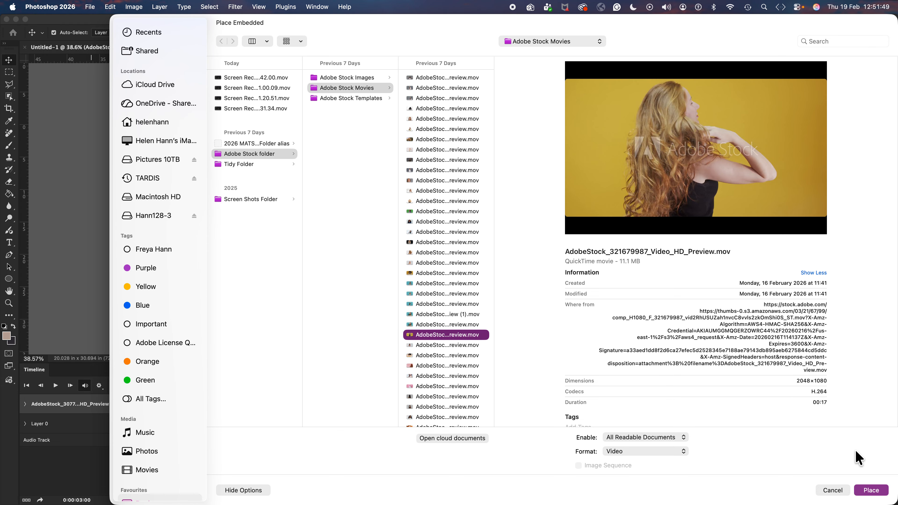
left_click(871, 490)
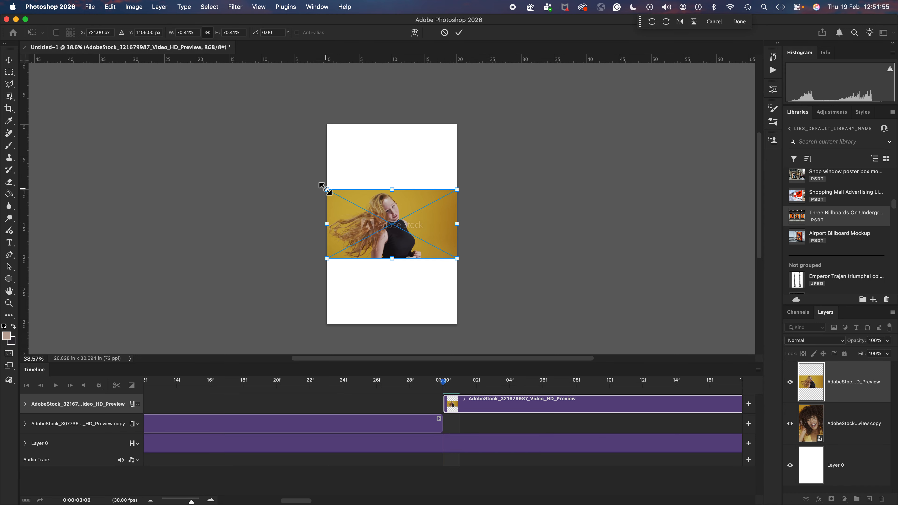
- Scale the placed long-hair clip to about 218% and position it to fill the portrait canvas with the woman in frame
left_click_drag(325, 188, 197, 95)
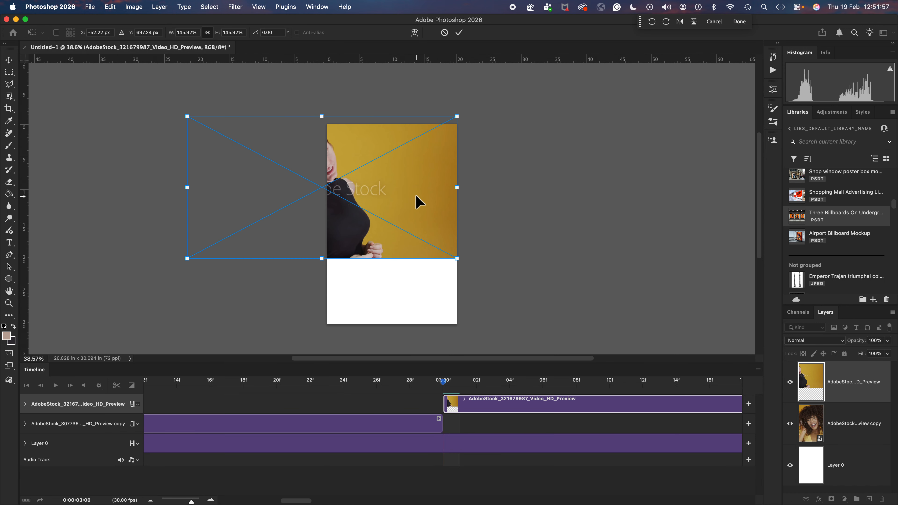
left_click_drag(413, 195, 491, 200)
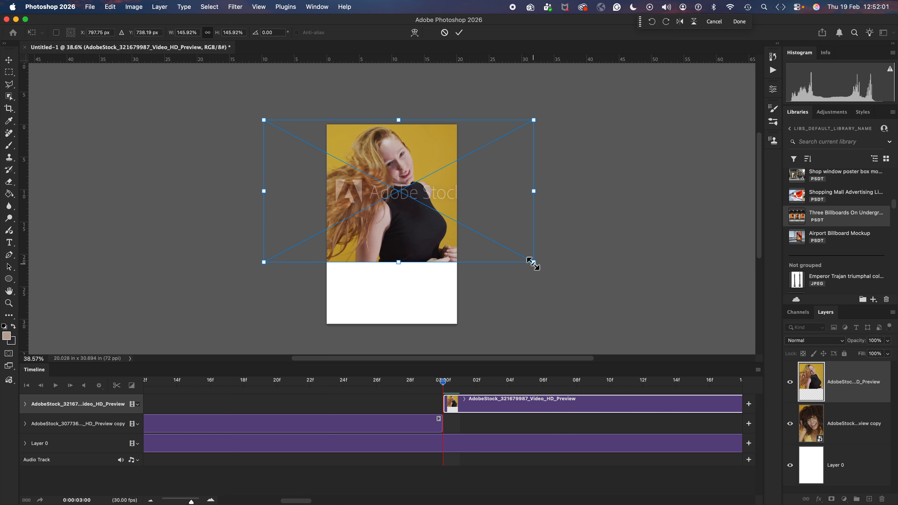
left_click_drag(532, 263, 625, 368)
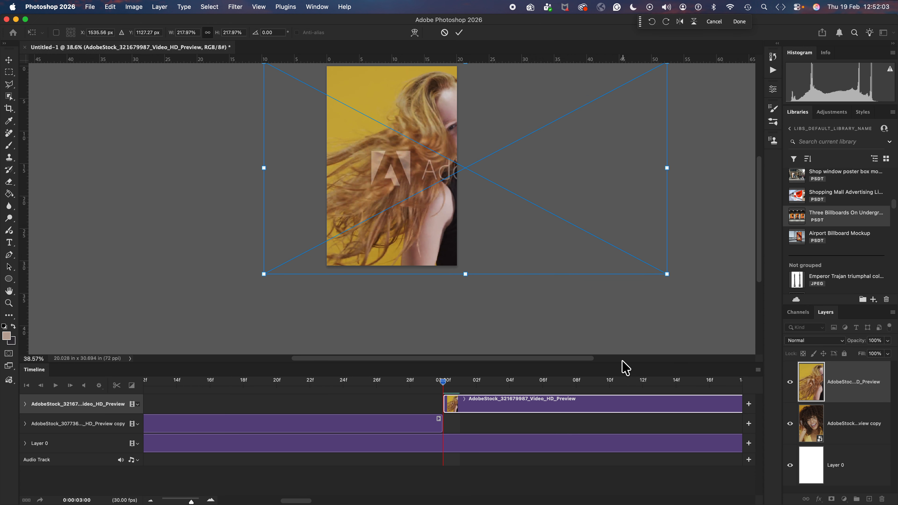
key("Return")
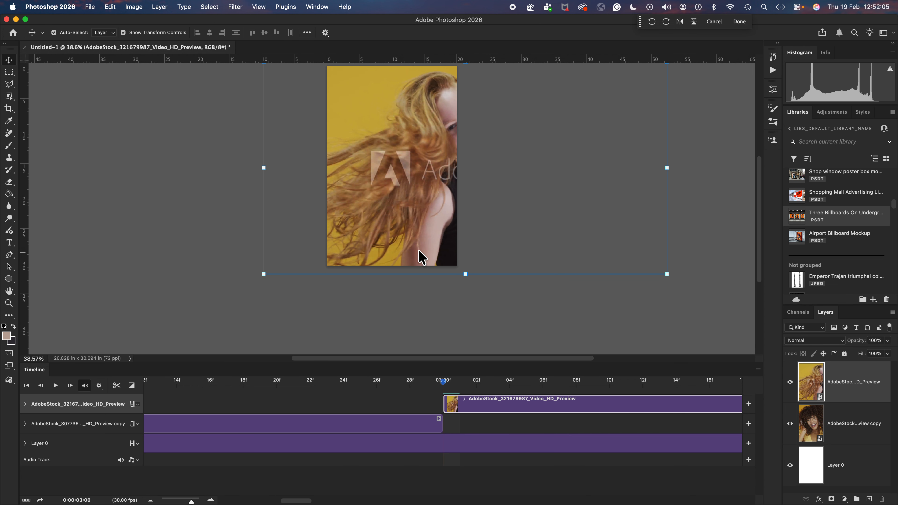
left_click_drag(421, 257, 376, 241)
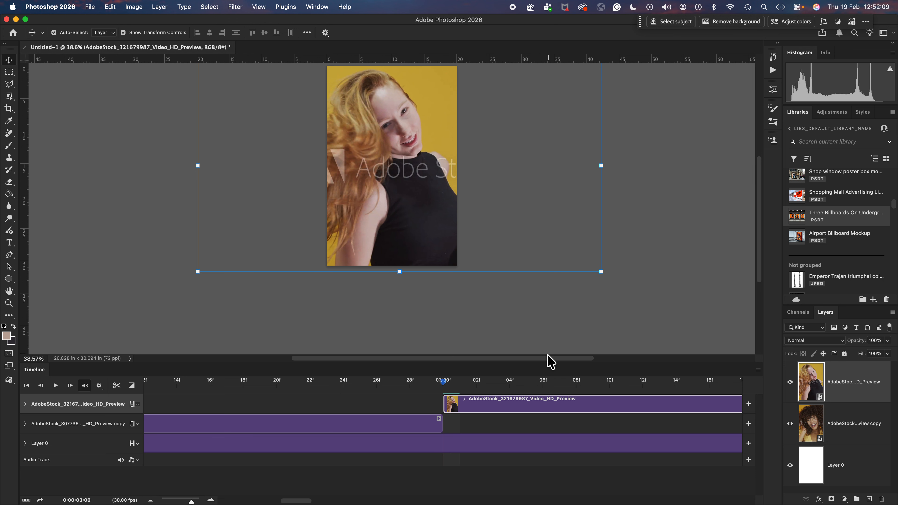
scroll(535, 343, "up", 3)
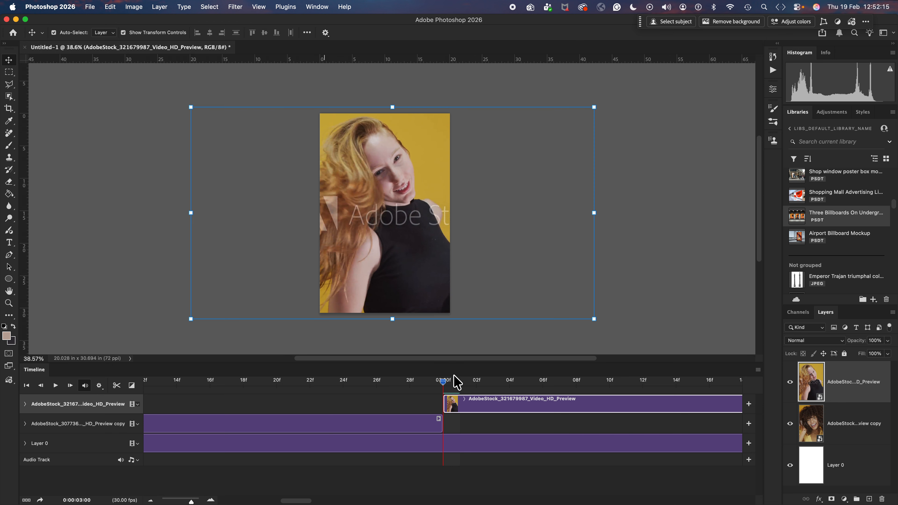
left_click(543, 349)
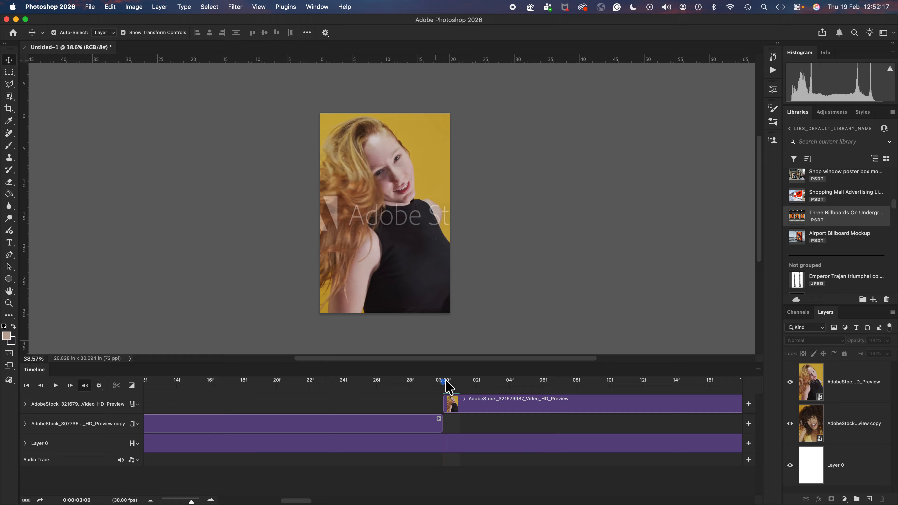
- Scrub through the long-hair clip from 3:00 to 13:22 to review its footage
left_click_drag(515, 385, 489, 407)
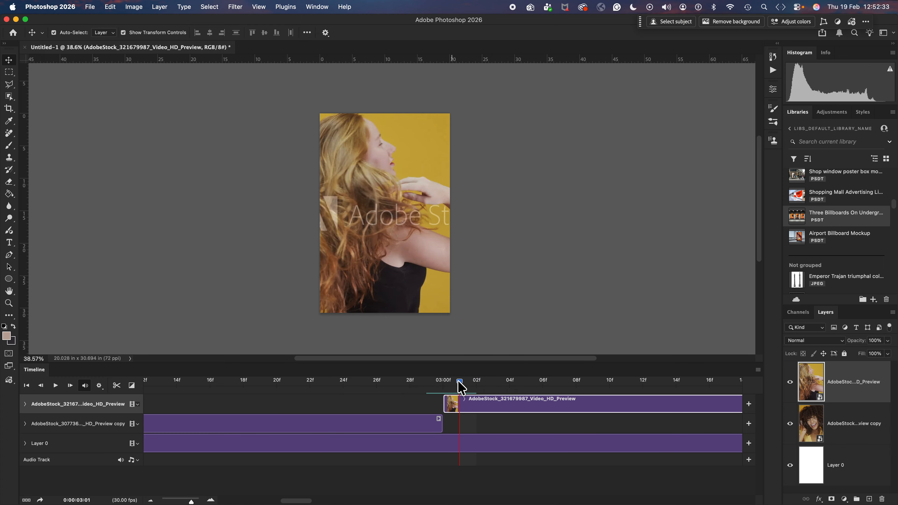
left_click_drag(463, 381, 649, 387)
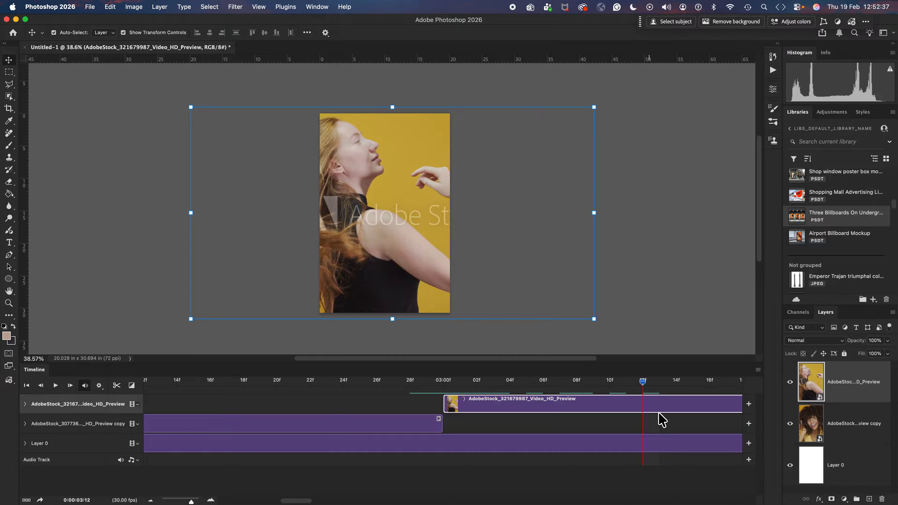
left_click_drag(191, 502, 178, 502)
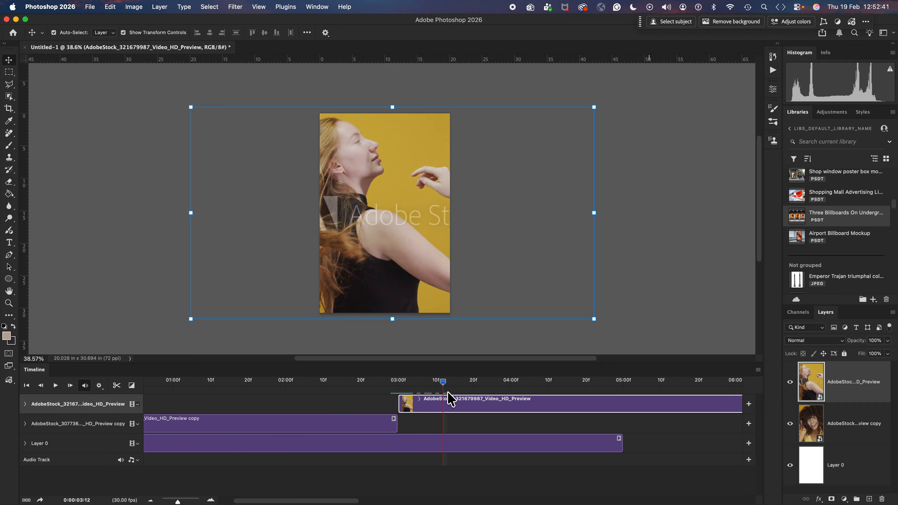
left_click_drag(443, 383, 683, 390)
left_click_drag(617, 387, 648, 390)
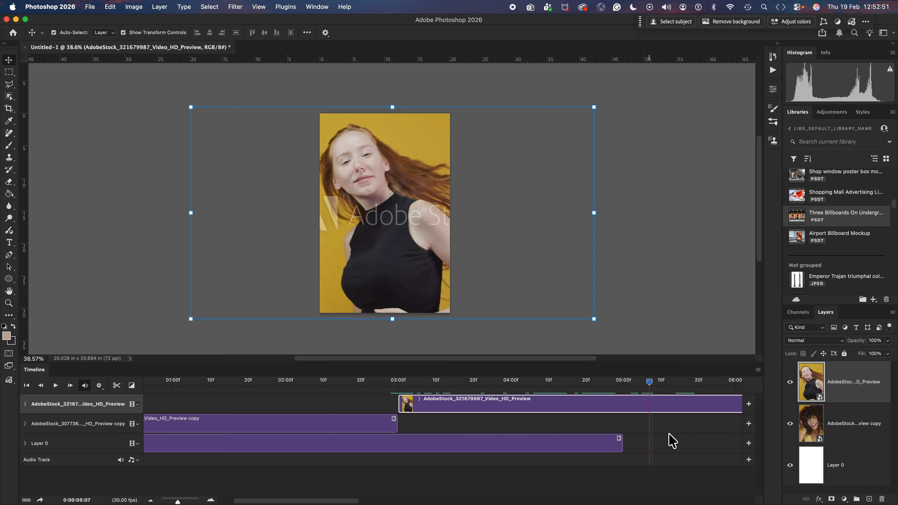
left_click_drag(178, 501, 170, 502)
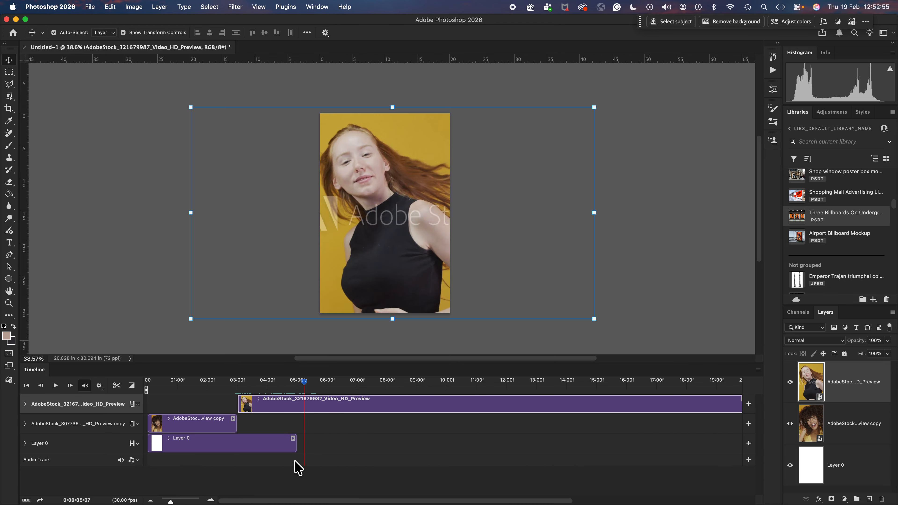
left_click_drag(306, 388, 486, 387)
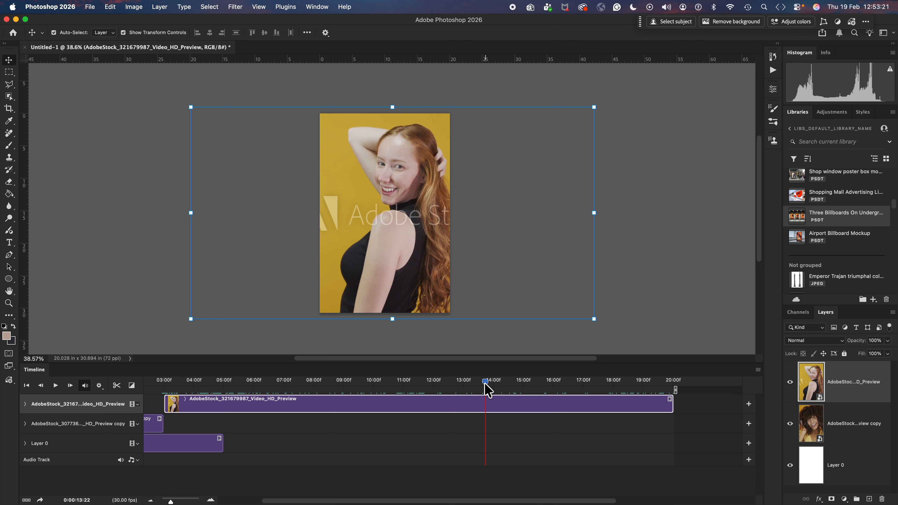
- Trim the long-hair clip's opening up to the frame at 8:07, keeping the clip's start at 3:00 on the timeline
scroll(438, 440, "left", 5)
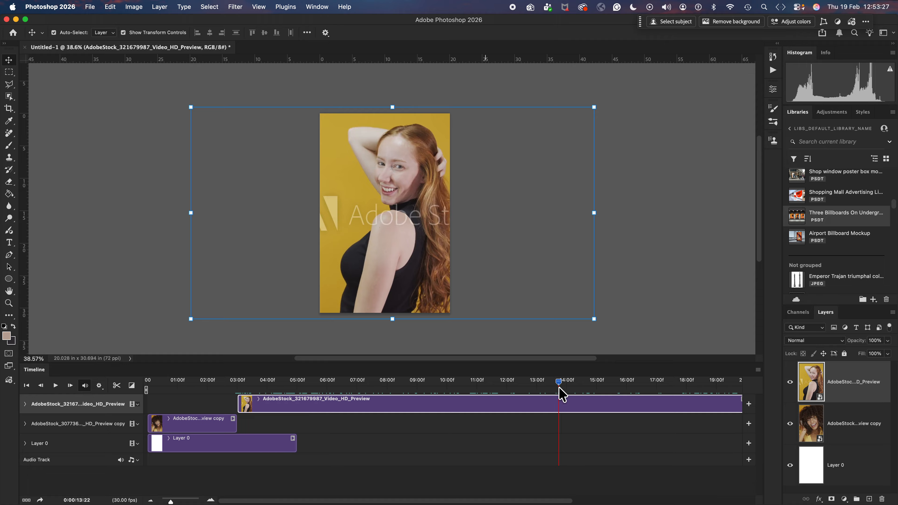
left_click_drag(558, 380, 396, 395)
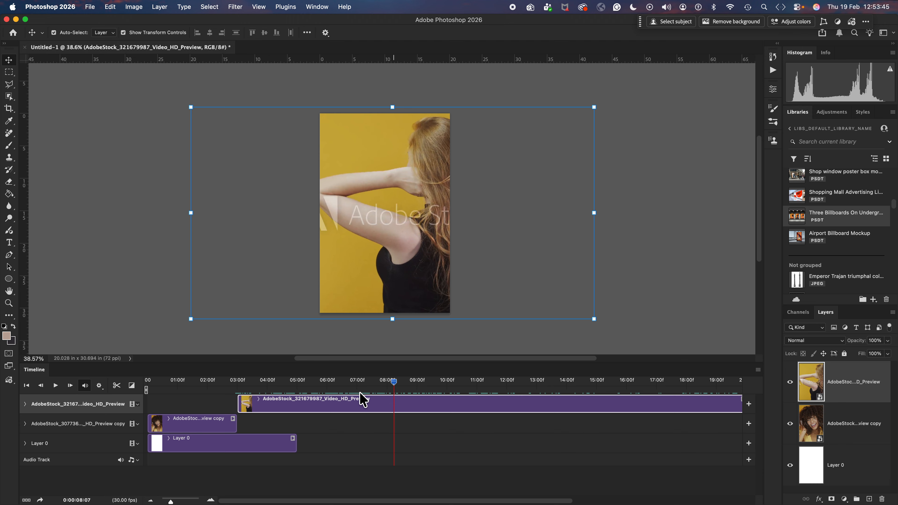
left_click_drag(240, 406, 290, 406)
- Split the long-hair clip at 6:00 and delete the footage after that point
left_click_drag(392, 382, 326, 382)
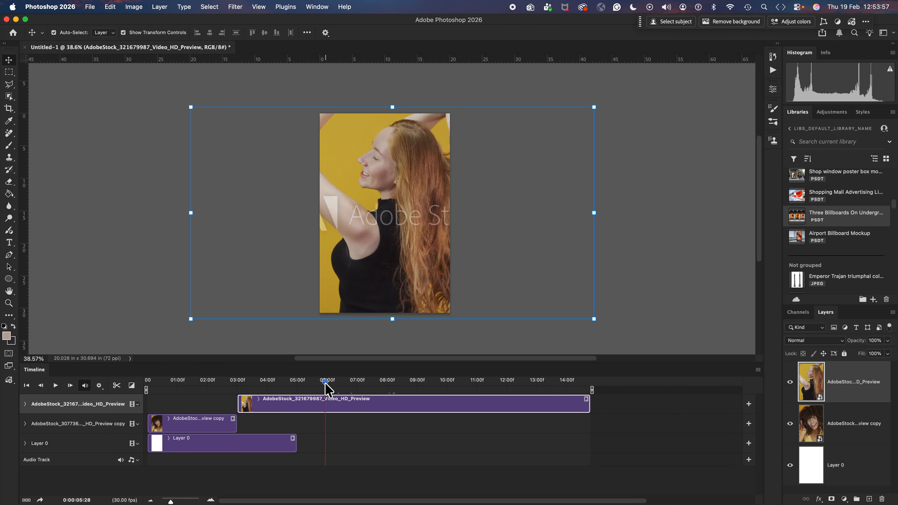
left_click_drag(175, 501, 185, 501)
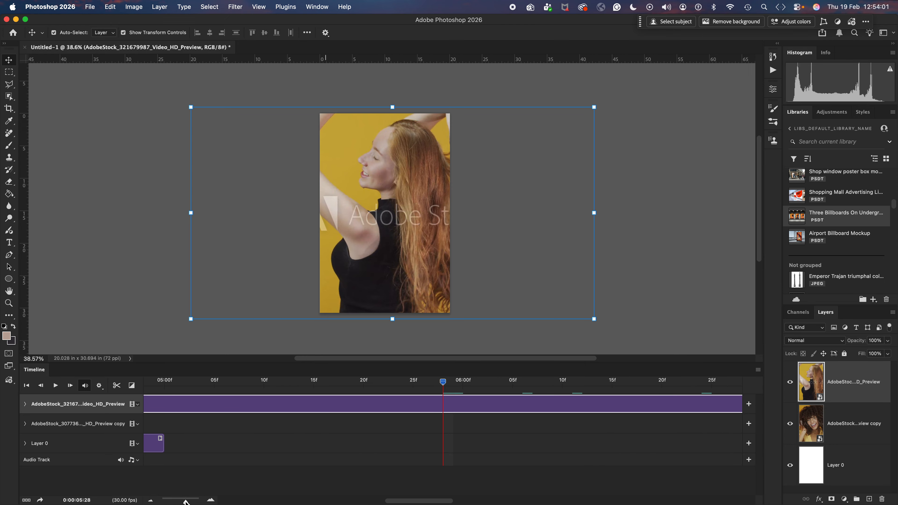
left_click_drag(443, 382, 463, 382)
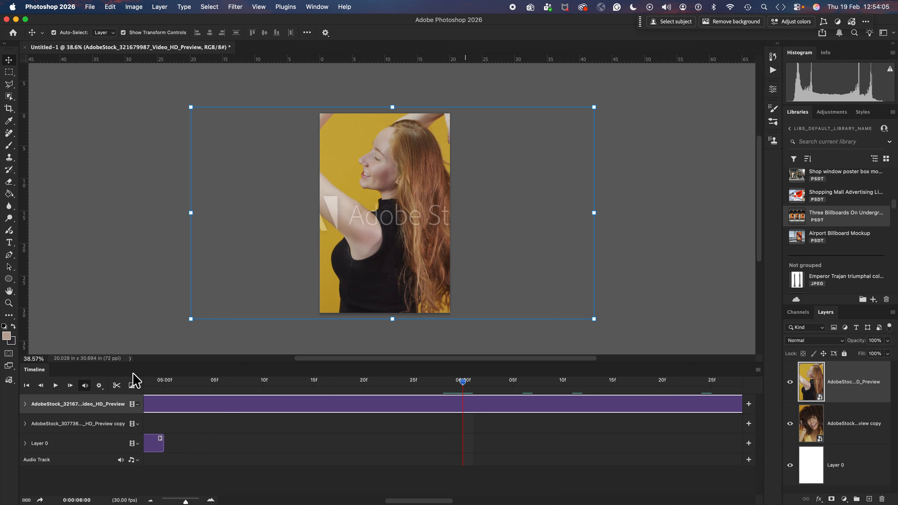
left_click(116, 386)
left_click(531, 411)
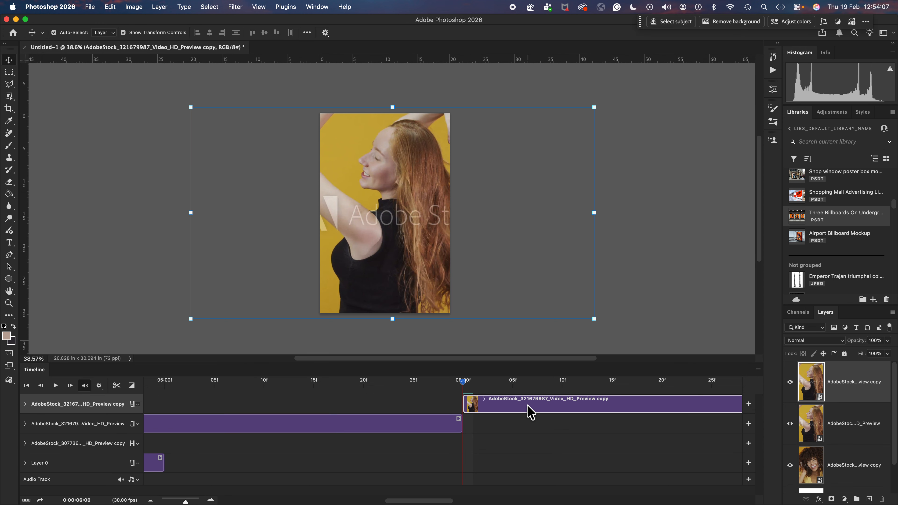
key("Delete")
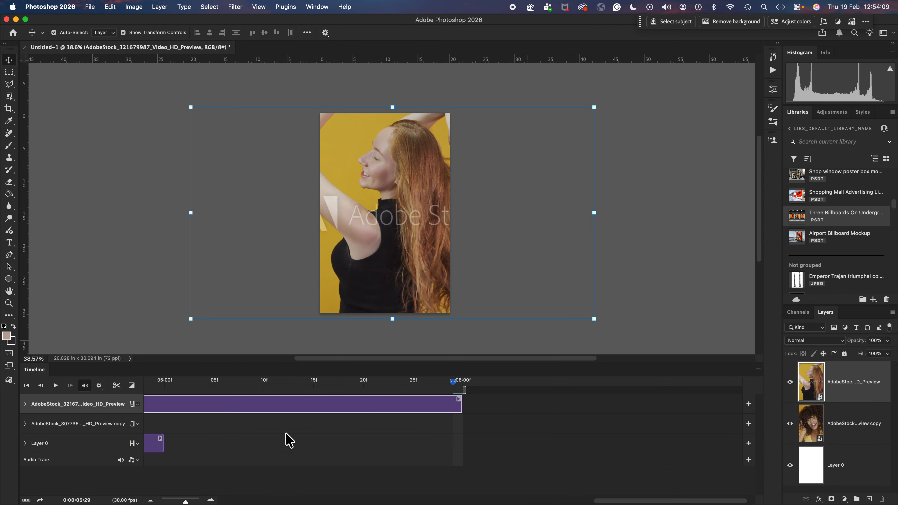
- Move the long-hair clip onto the curly-hair clip's track, directly after it at 3:00, to combine both in one video group
scroll(286, 434, "left", 10)
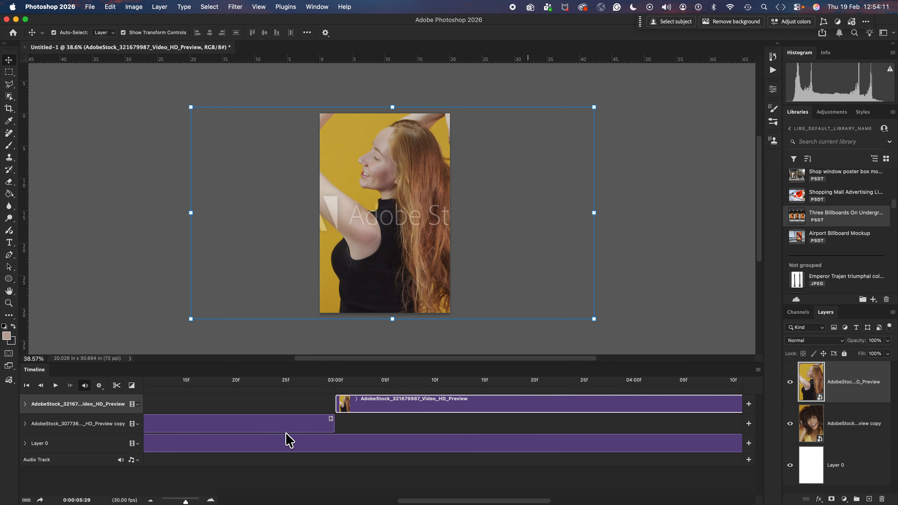
scroll(290, 440, "left", 2)
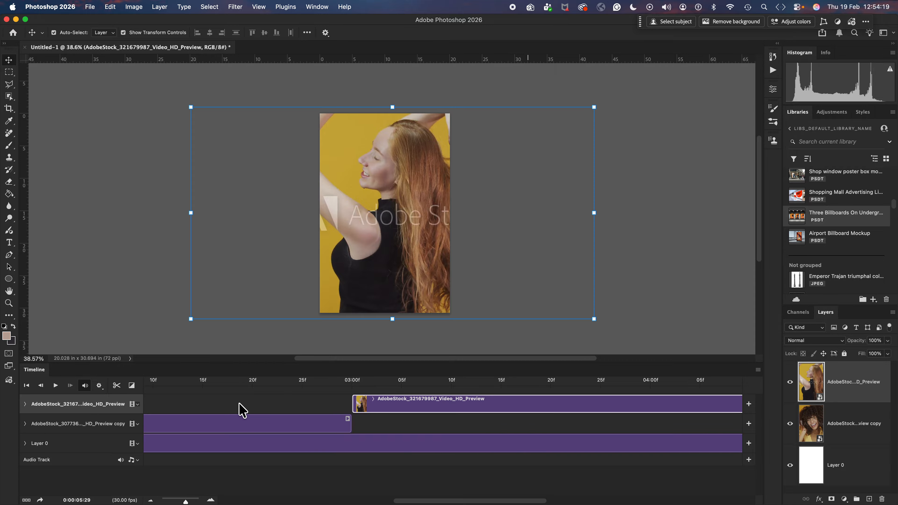
left_click_drag(394, 405, 393, 426)
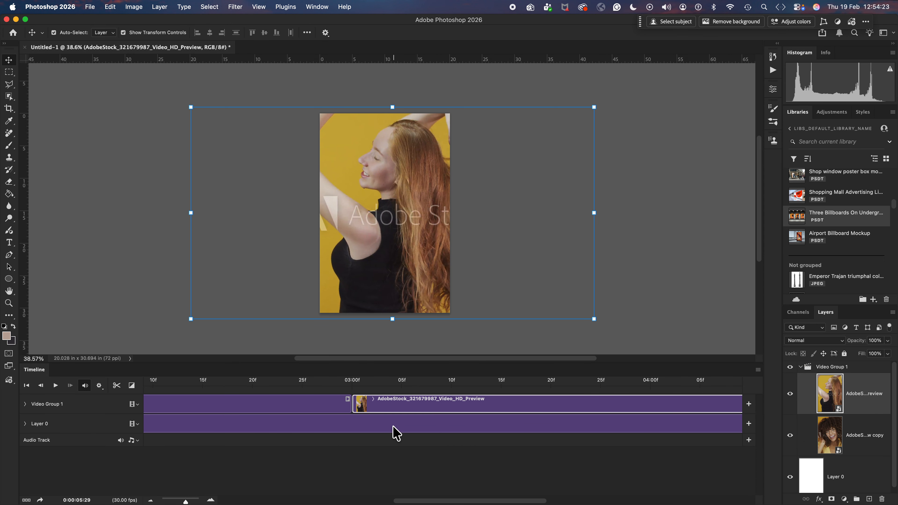
- Play the footage across the cut at 3:00 to review the change between the two clips
left_click(332, 384)
left_click_drag(354, 389, 273, 411)
left_click(55, 386)
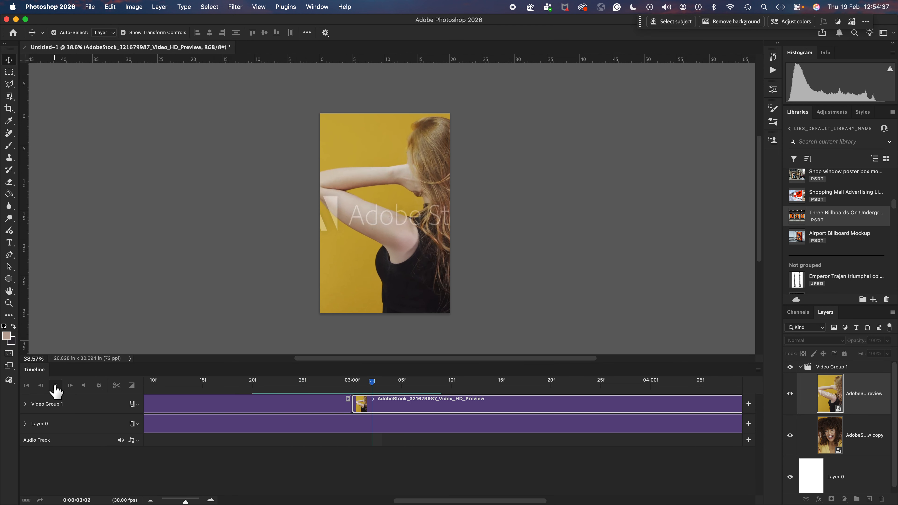
left_click(56, 385)
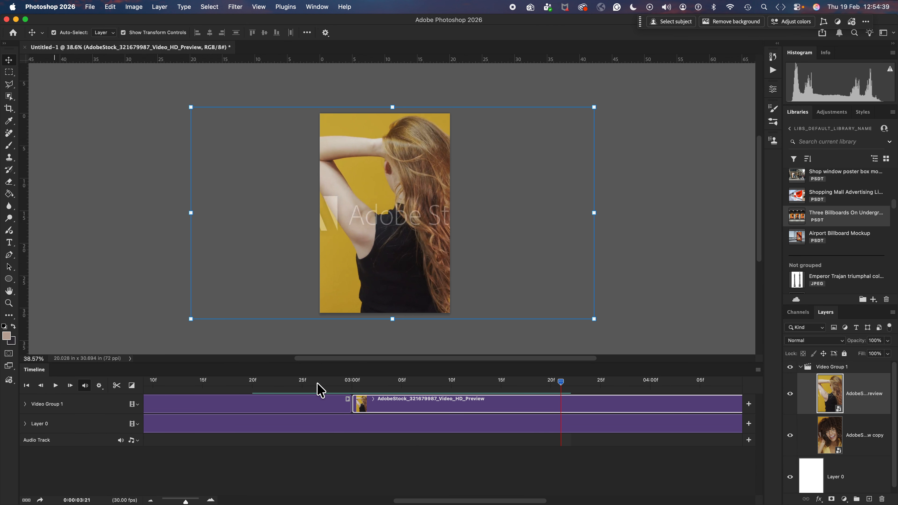
left_click(321, 390)
left_click(56, 386)
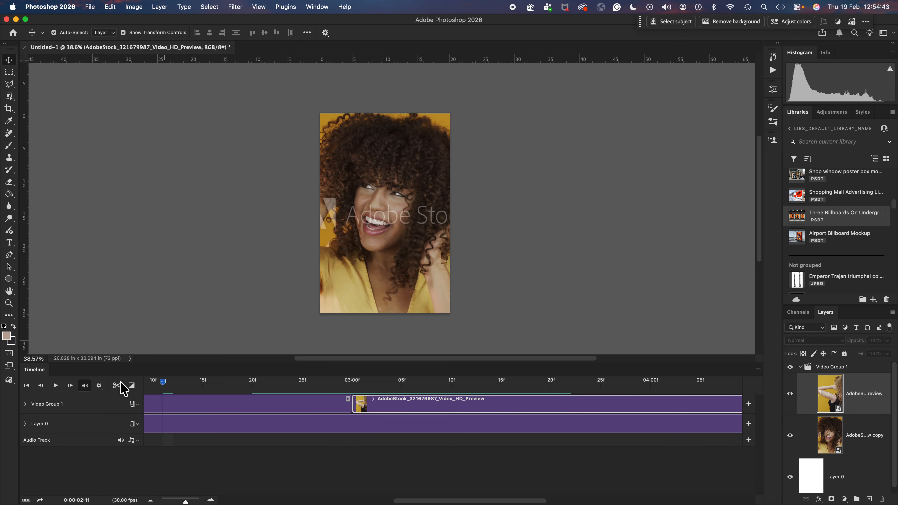
- Add a 1 s Cross Fade transition at the cut between the curly-hair clip and the long-hair clip
left_click(55, 386)
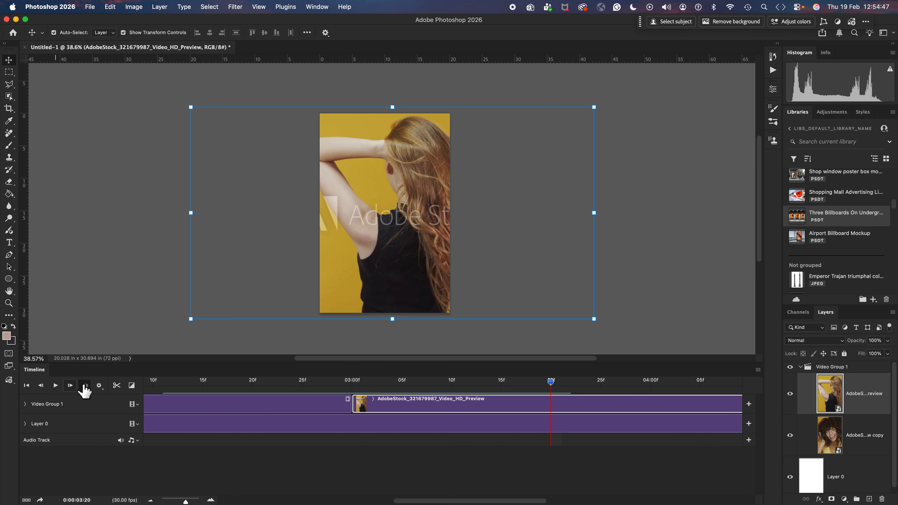
left_click(133, 386)
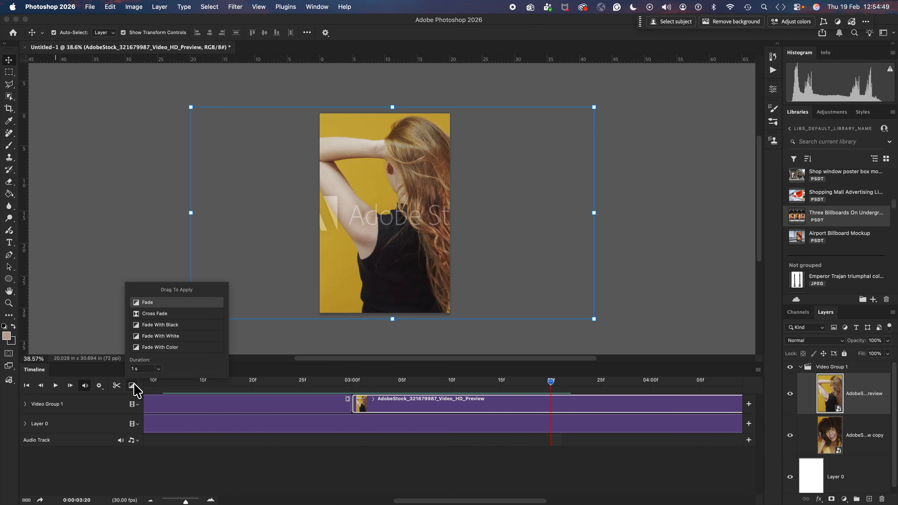
left_click_drag(141, 303, 354, 412)
scroll(302, 439, "left", 10)
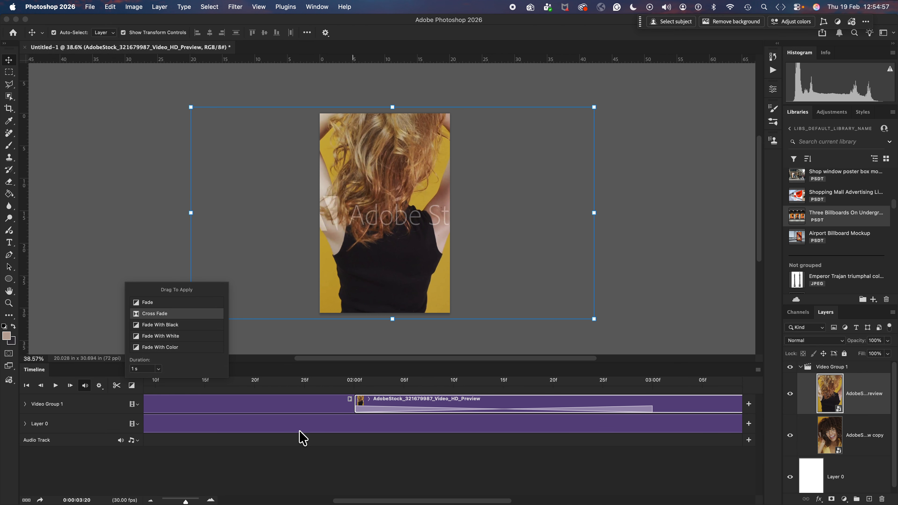
- Play the video from its first frame and review the cross fade between the two clips
left_click_drag(459, 382, 404, 383)
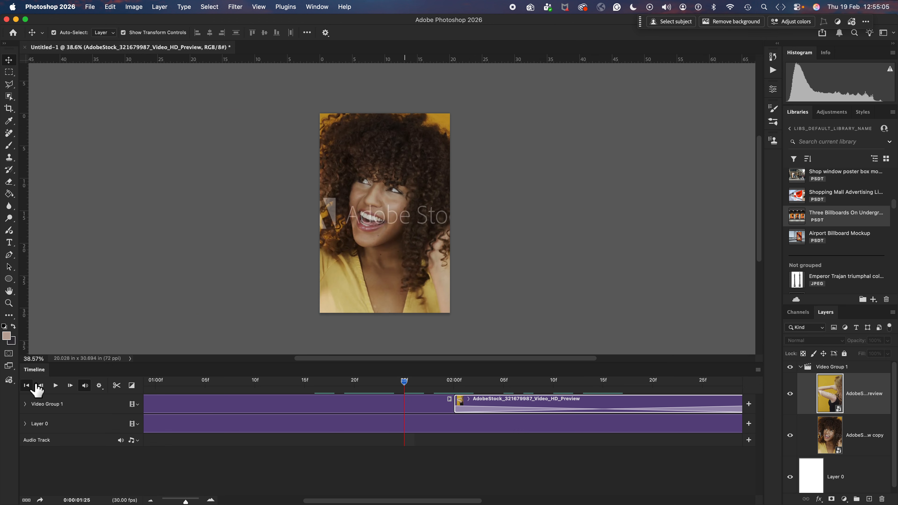
left_click(27, 386)
left_click(56, 386)
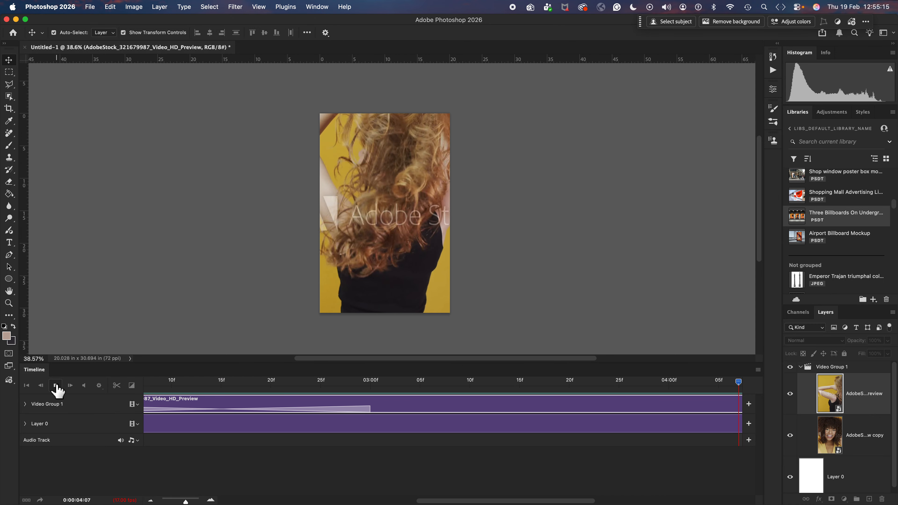
left_click(56, 385)
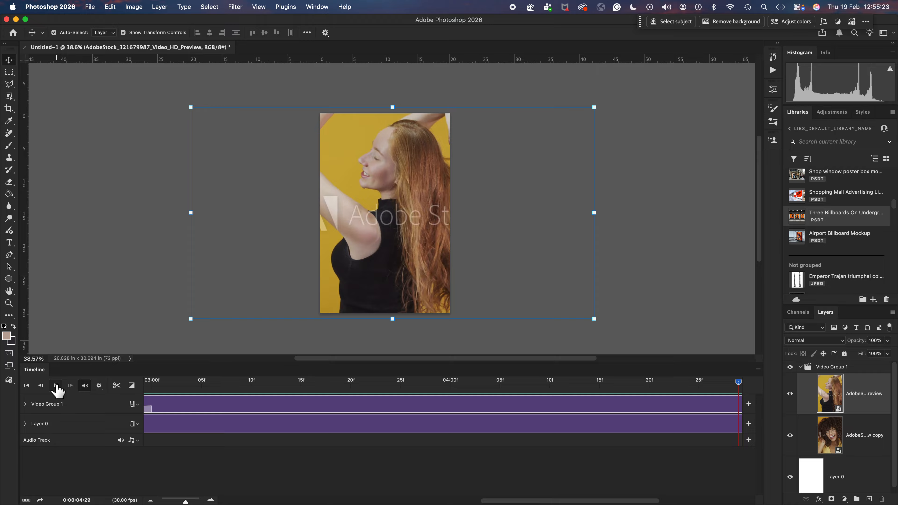
left_click(57, 386)
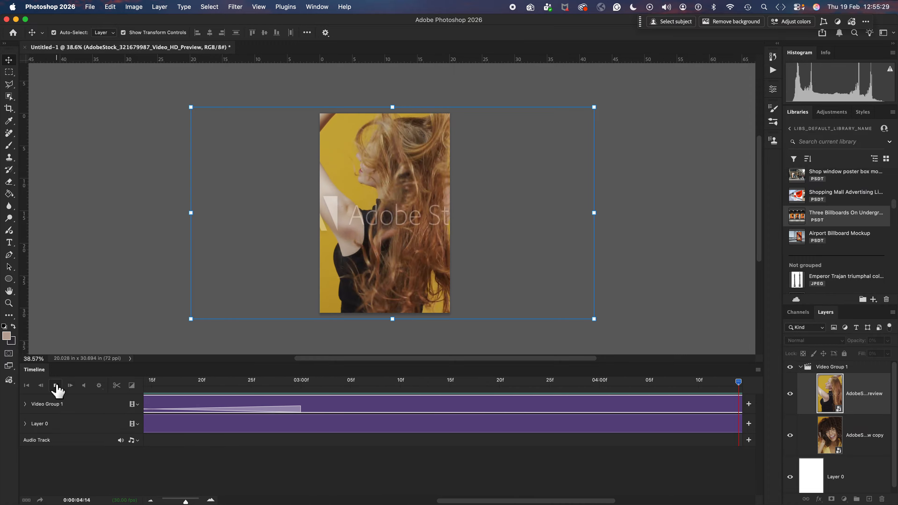
left_click(57, 386)
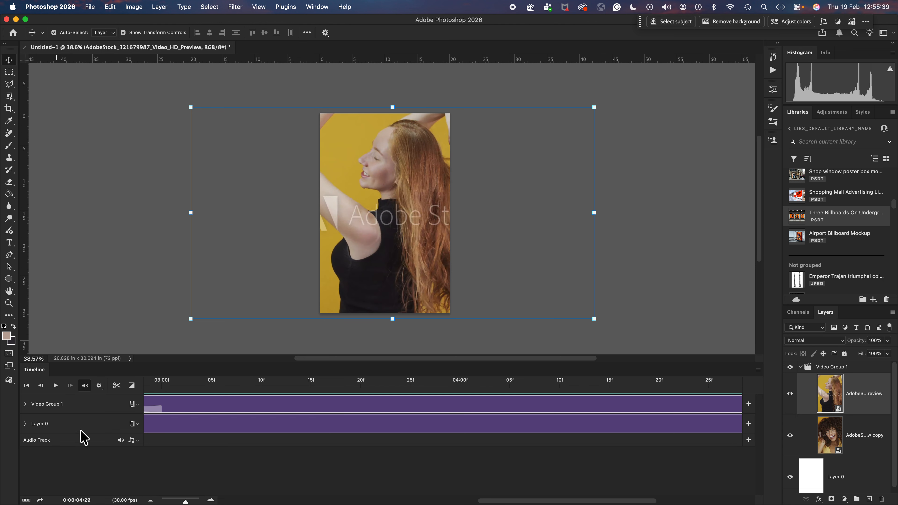
- Deselect all layers and open Place Embedded to choose another Adobe Stock clip
scroll(621, 457, "right", 5)
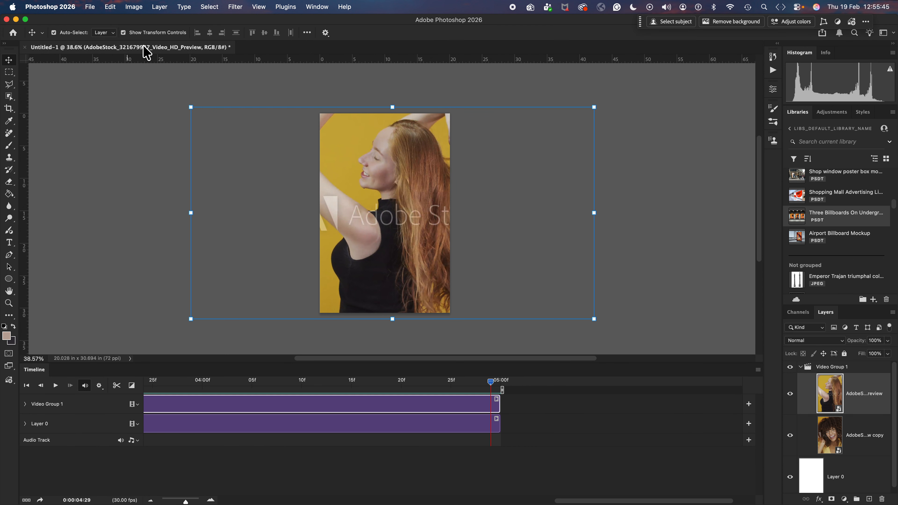
left_click(151, 108)
left_click(90, 7)
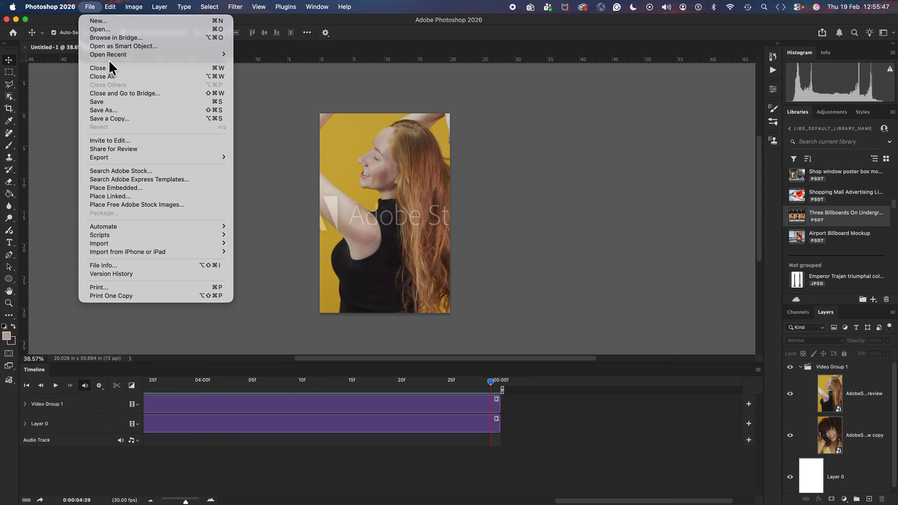
left_click(128, 189)
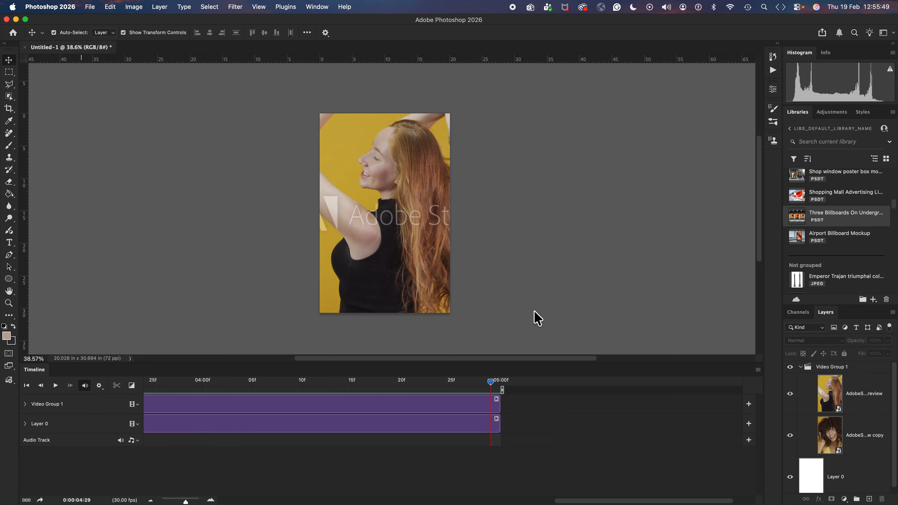
left_click(432, 306)
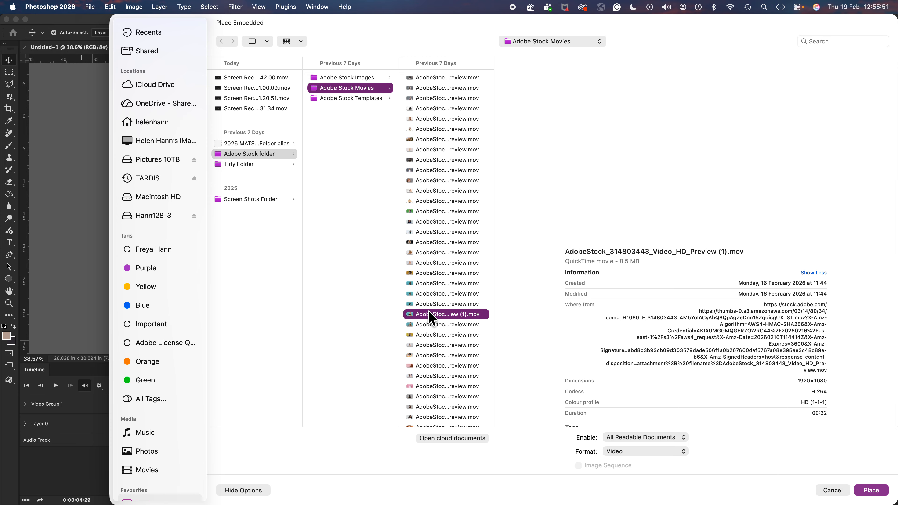
left_click(433, 367)
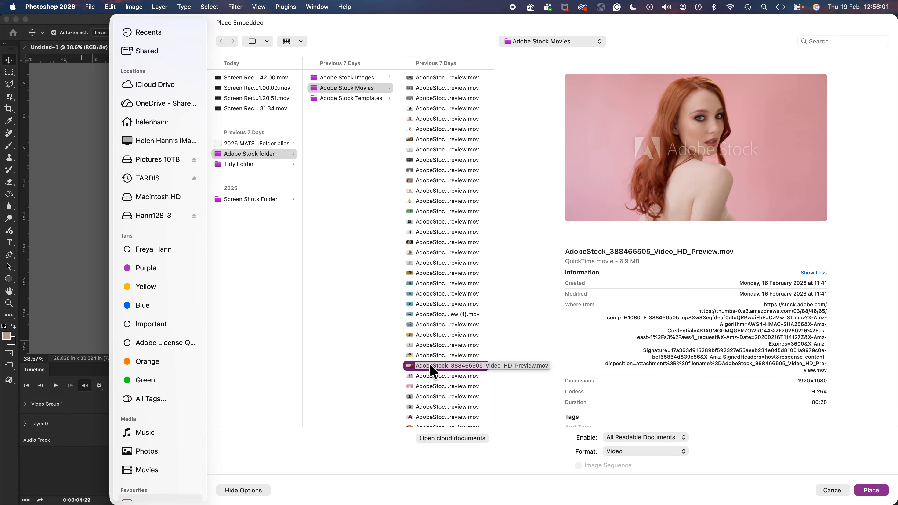
left_click(423, 386)
left_click(424, 363)
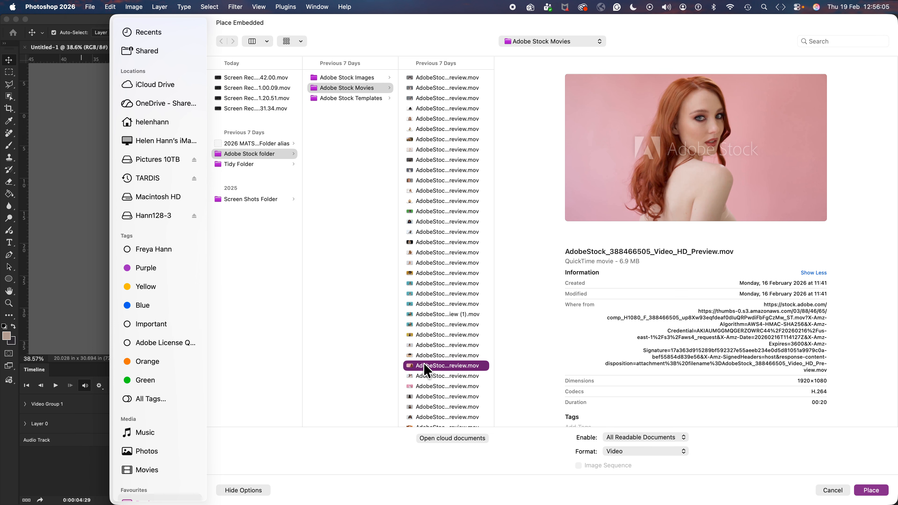
left_click(697, 146)
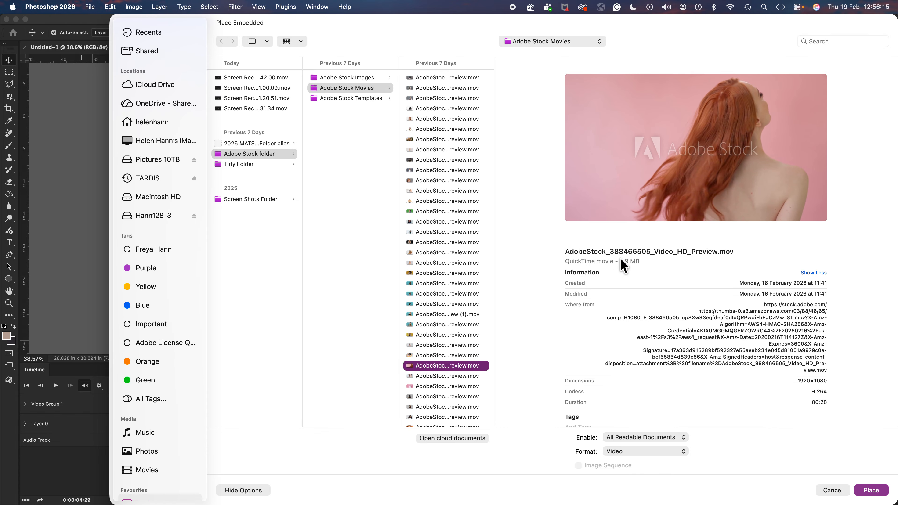
left_click(417, 389)
scroll(437, 395, "down", 5)
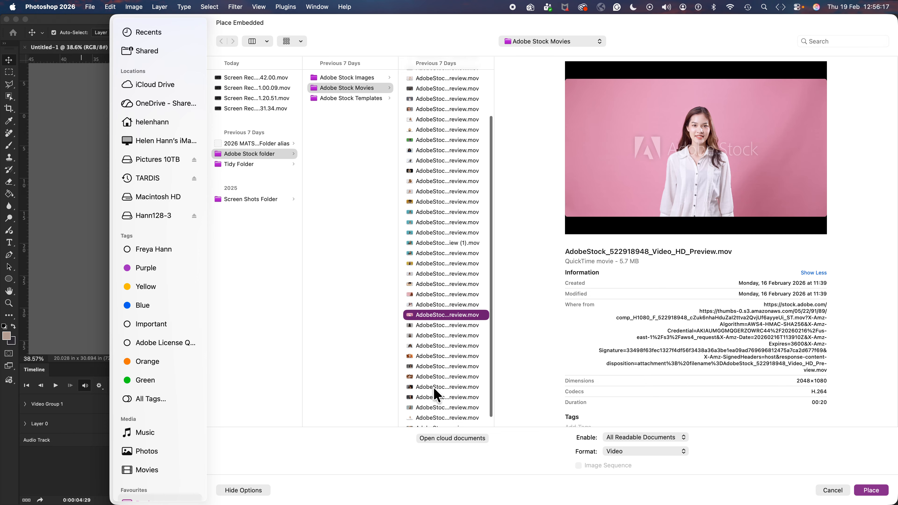
left_click(426, 352)
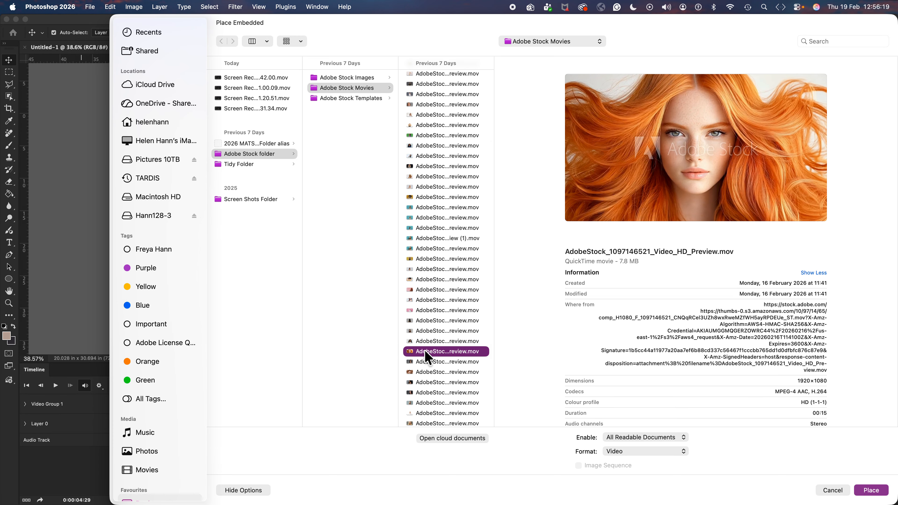
scroll(434, 374, "down", 1)
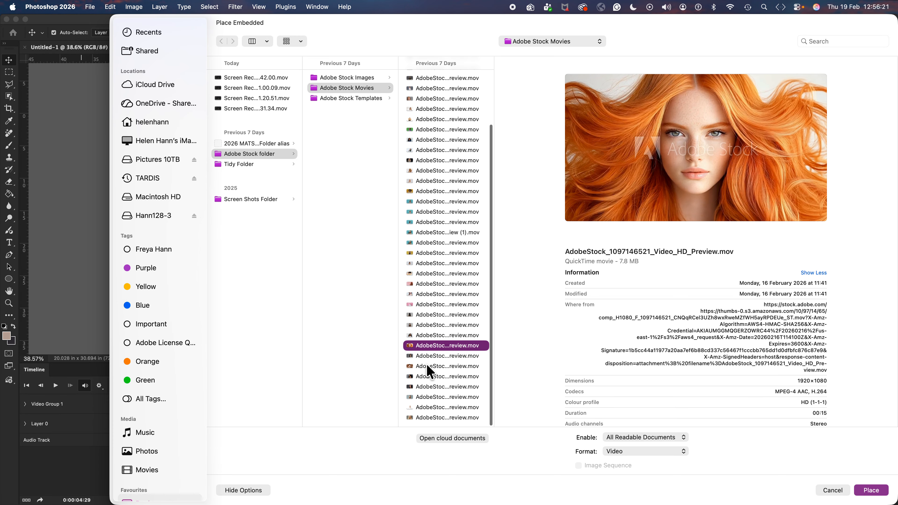
left_click(429, 368)
left_click(429, 343)
mouse_move(780, 134)
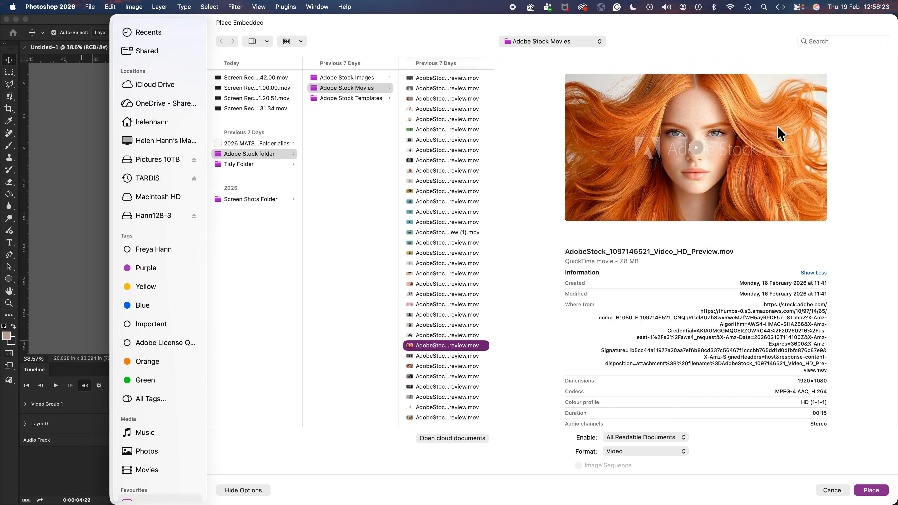
left_click(696, 148)
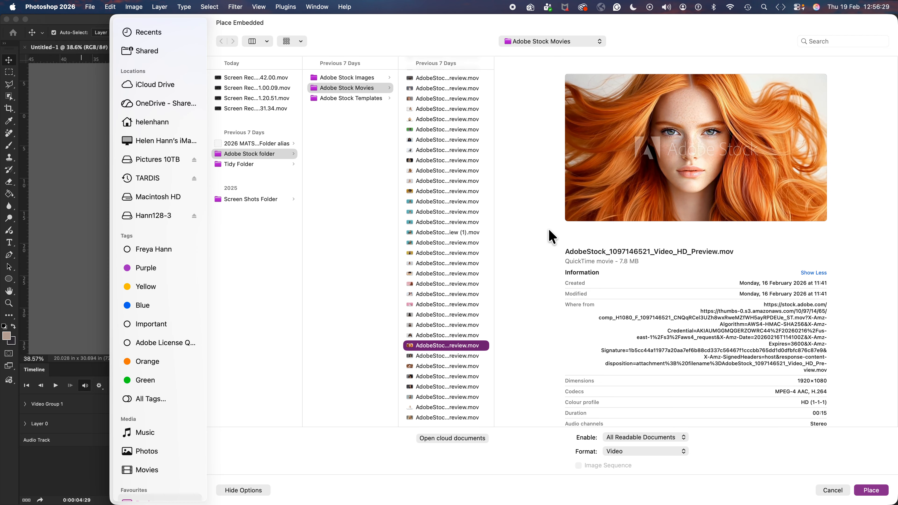
left_click(446, 376)
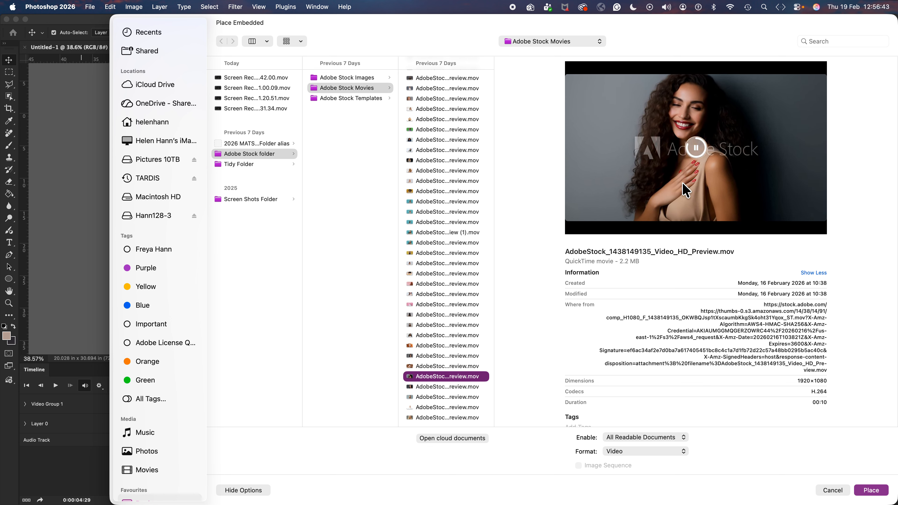
left_click(432, 131)
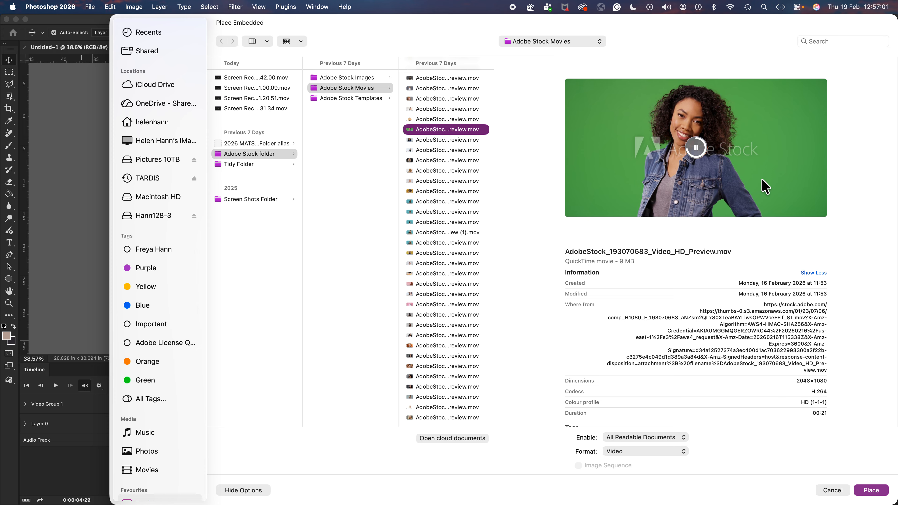
left_click(420, 120)
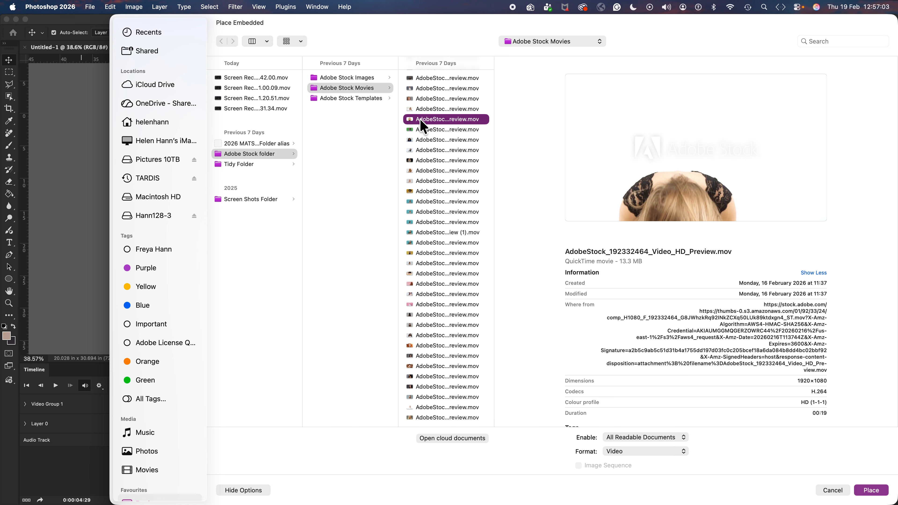
scroll(422, 123, "up", 3)
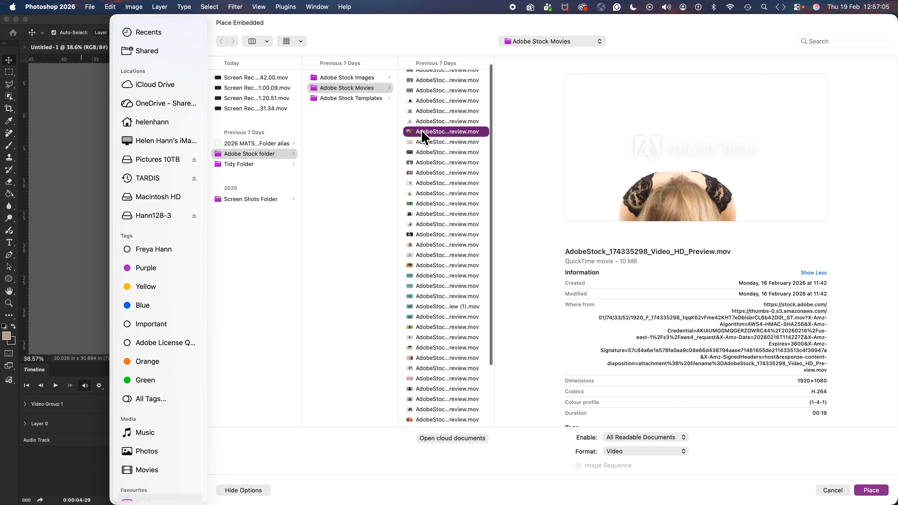
left_click(423, 135)
scroll(424, 137, "up", 1)
left_click(429, 100)
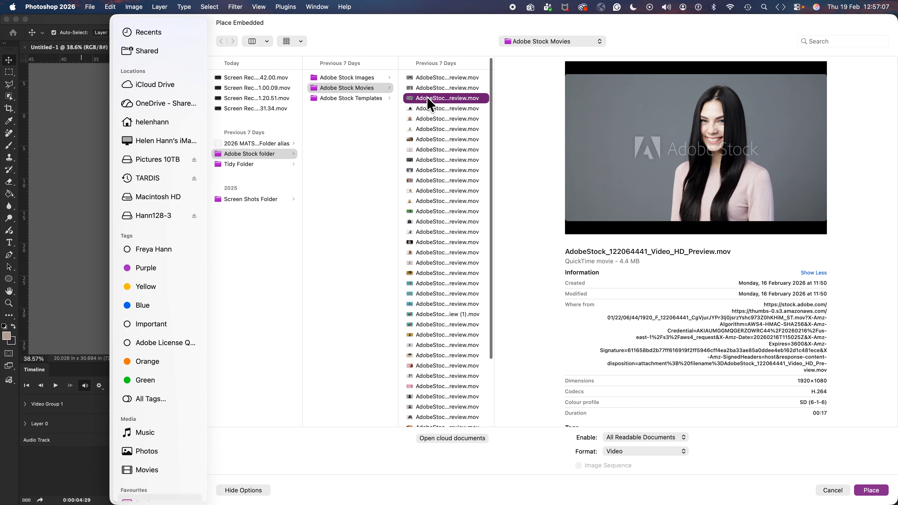
left_click(699, 148)
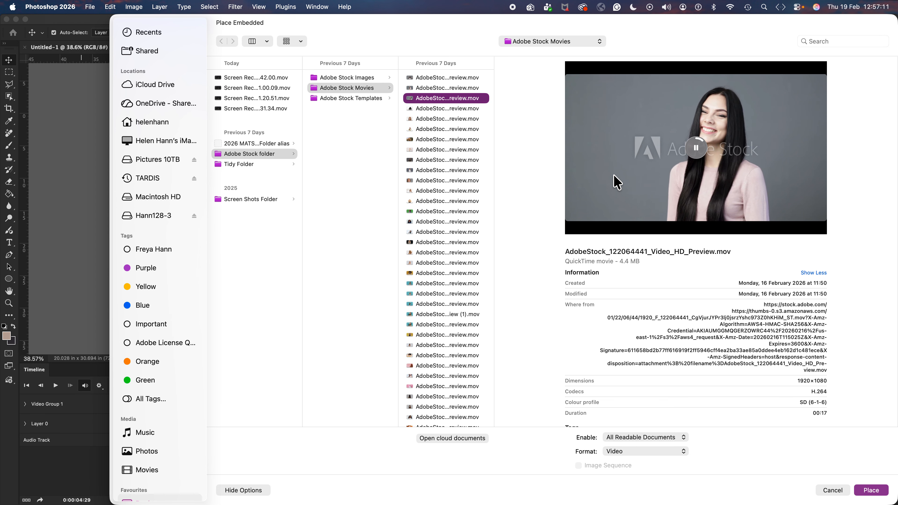
left_click(443, 88)
left_click(441, 78)
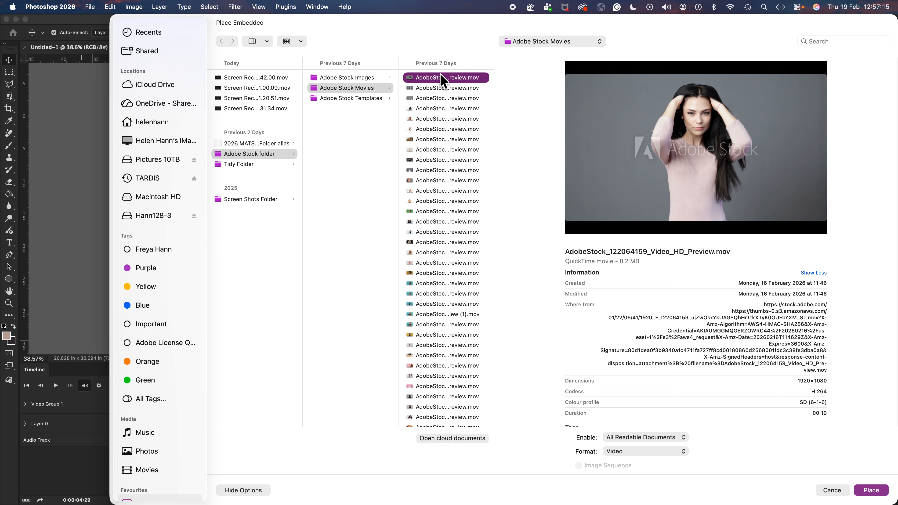
left_click(696, 147)
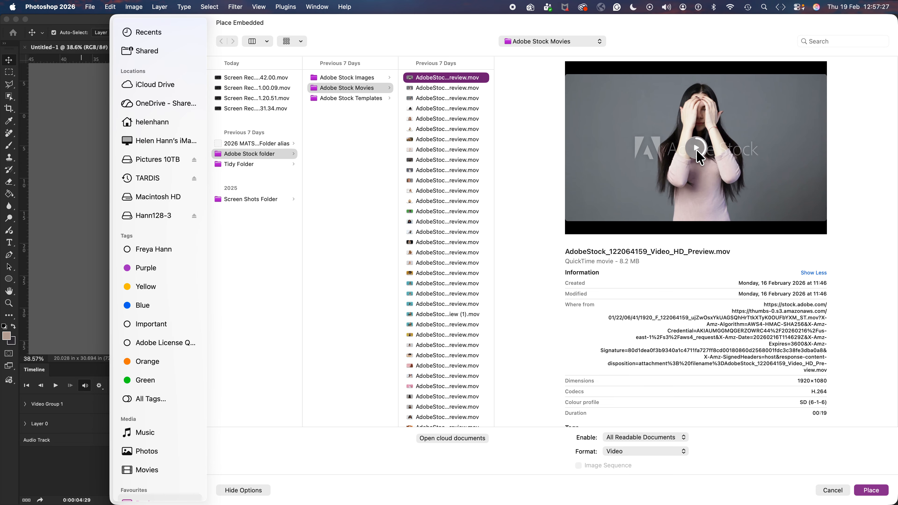
- Preview candidate clips AdobeStock_193070683, AdobeStock_192332464, AdobeStock_307736630, AdobeStock_314798634 and AdobeStock_388466505, playing the red-hair clip
left_click(423, 211)
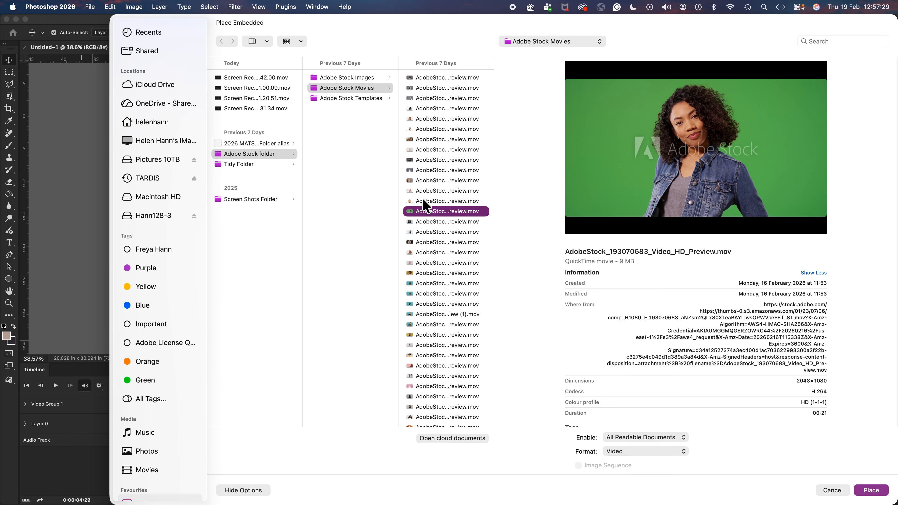
left_click(426, 201)
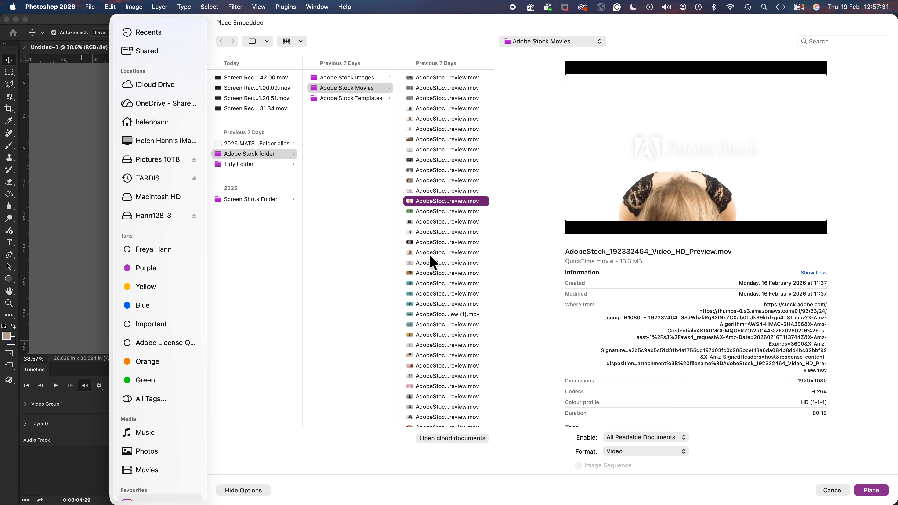
left_click(432, 274)
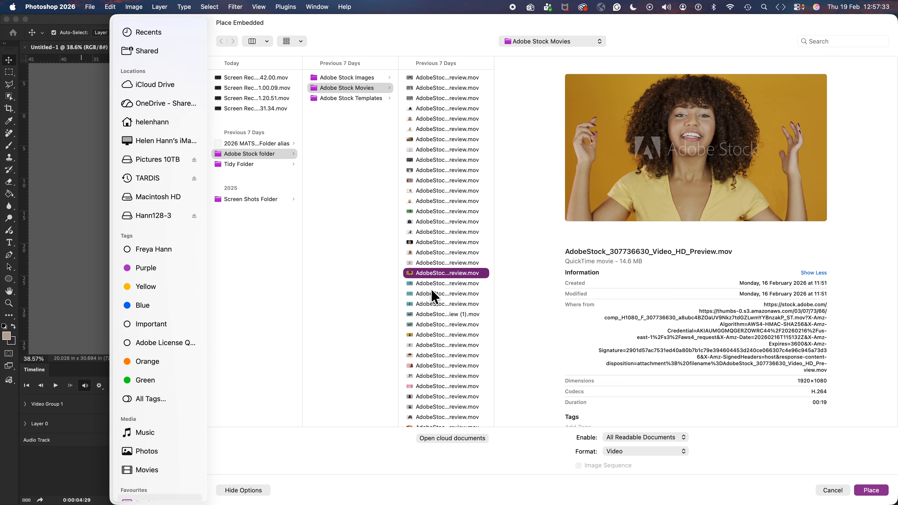
left_click(431, 285)
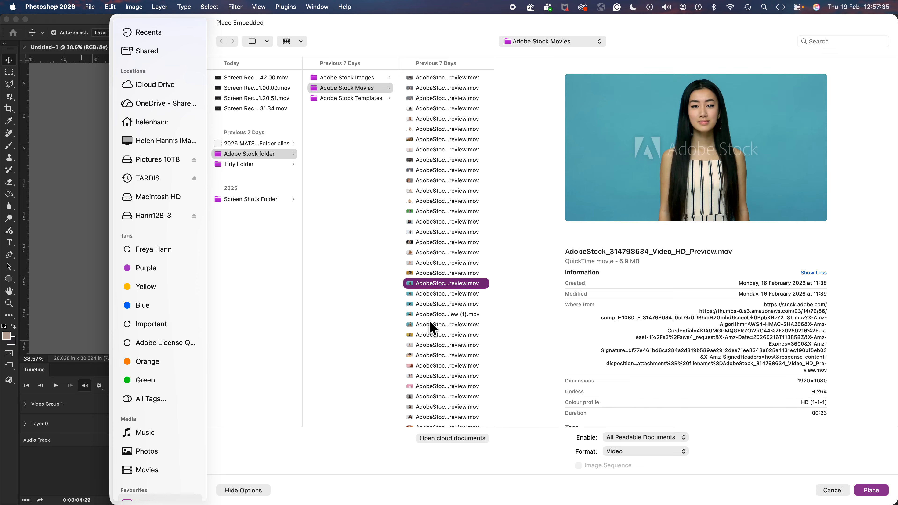
left_click(429, 336)
left_click(430, 367)
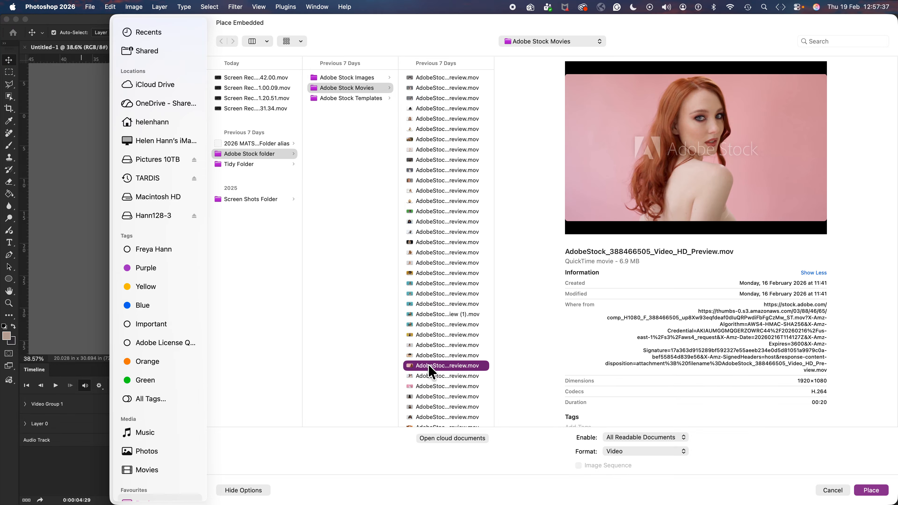
left_click(694, 149)
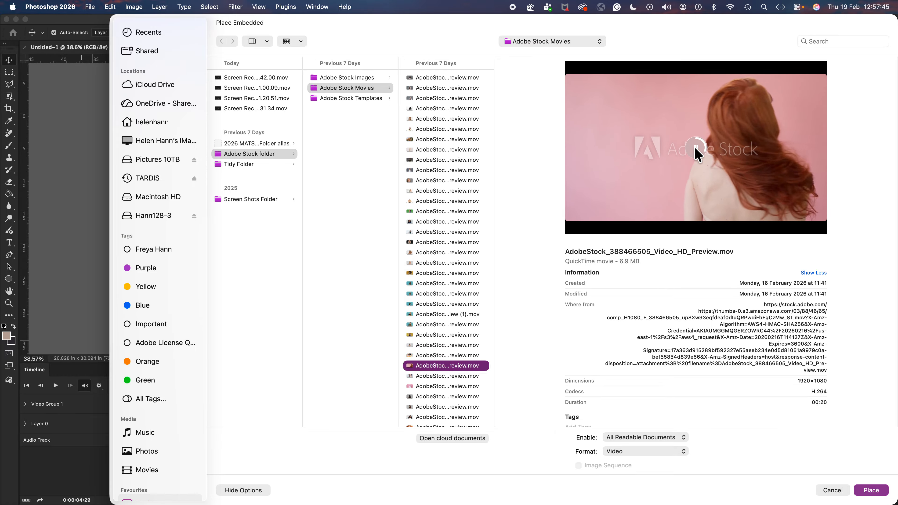
left_click(699, 155)
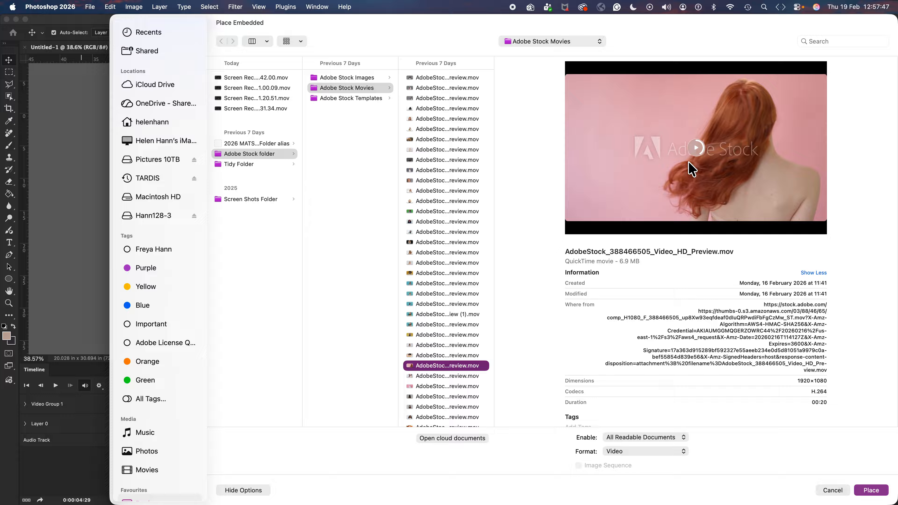
- Preview AdobeStock_522918948_Video_HD_Preview.mov and place it embedded in the document
left_click(439, 389)
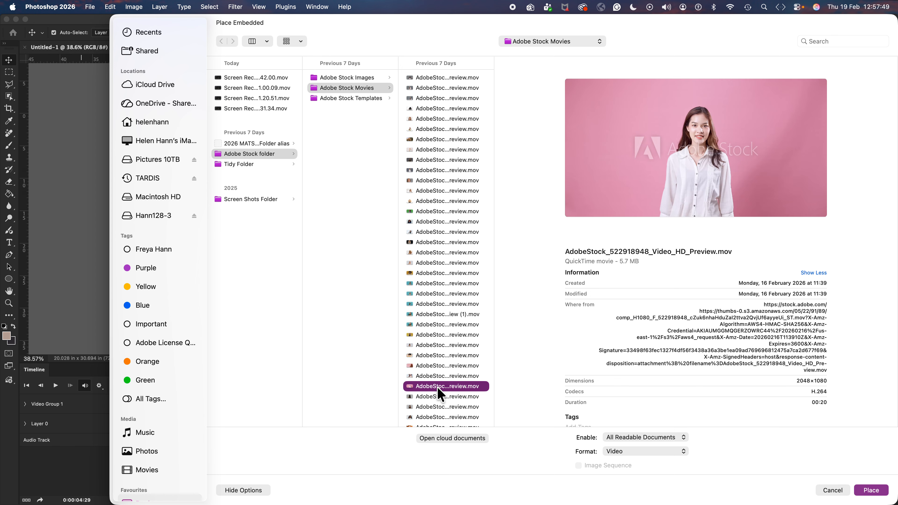
left_click(697, 148)
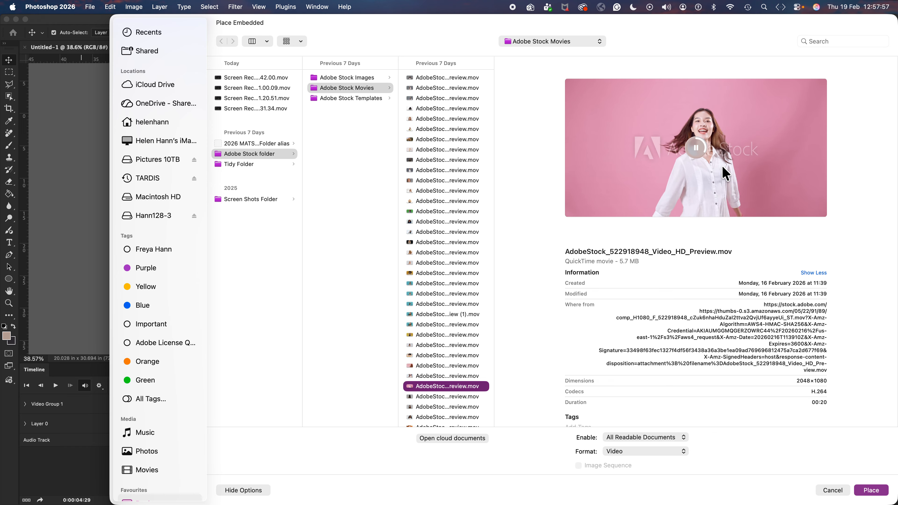
left_click(696, 147)
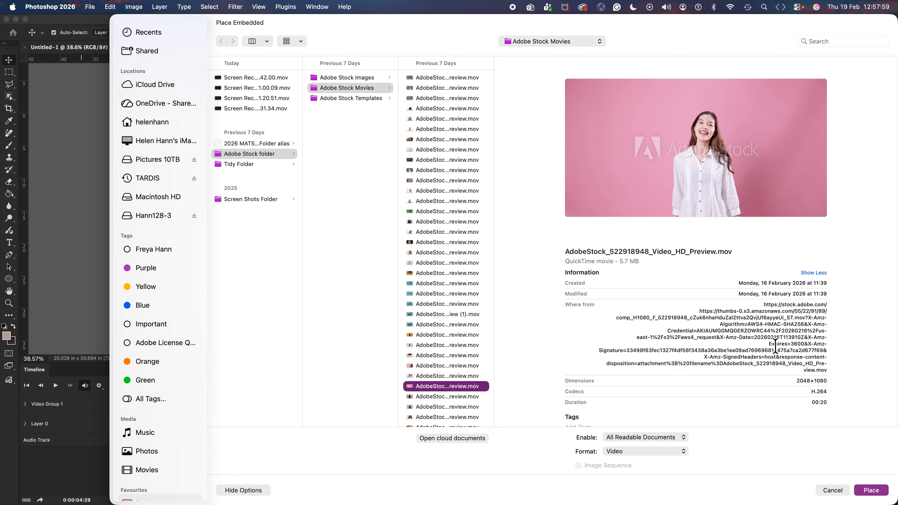
left_click(871, 491)
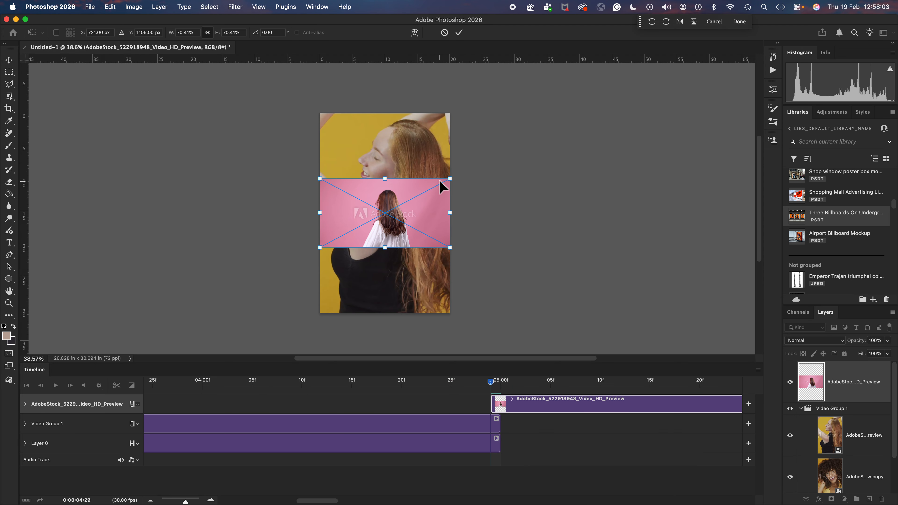
- Scale the placed pink-background clip to about 265.7%, position it so the woman fills the portrait canvas, and commit the transform
left_click_drag(450, 179, 583, 109)
left_click_drag(320, 248, 141, 342)
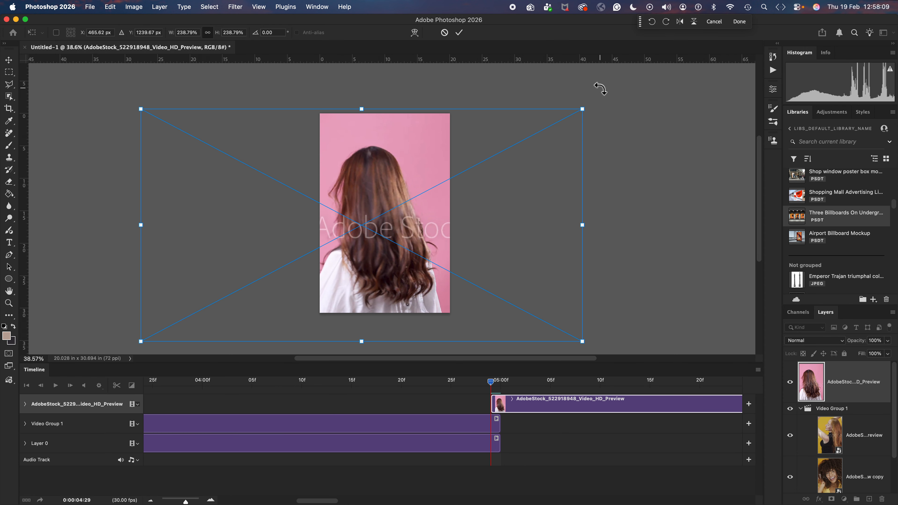
left_click_drag(582, 109, 635, 70)
mouse_move(510, 227)
left_mouse_down()
mouse_move(493, 220)
mouse_move(493, 229)
left_mouse_up()
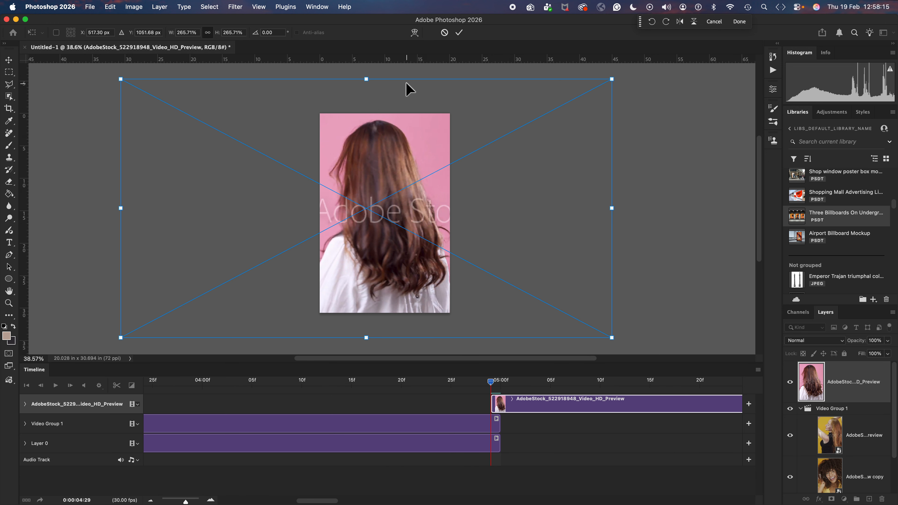
left_click(460, 32)
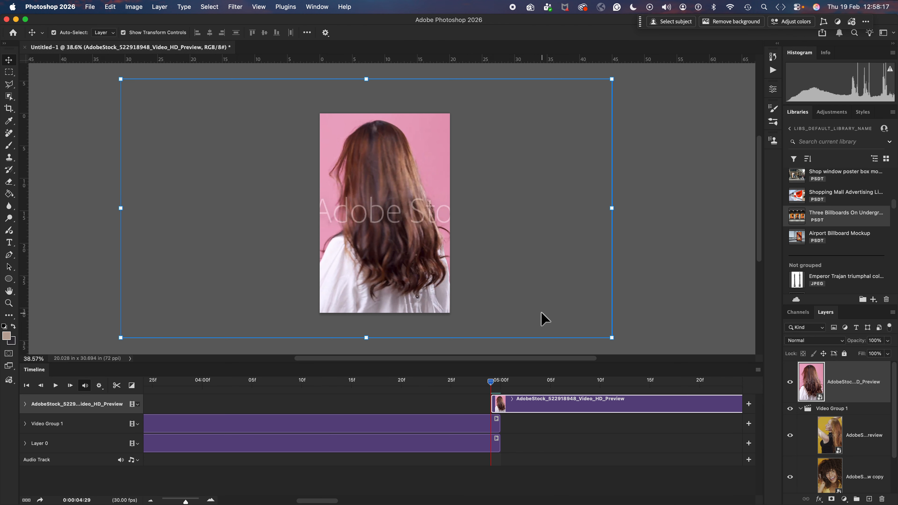
- Shift the pink-background clip to start at 05:00f and move it into Video Group 1 after the blonde clip
mouse_move(544, 411)
left_mouse_down()
mouse_move(563, 407)
mouse_move(561, 421)
mouse_move(550, 405)
left_mouse_up()
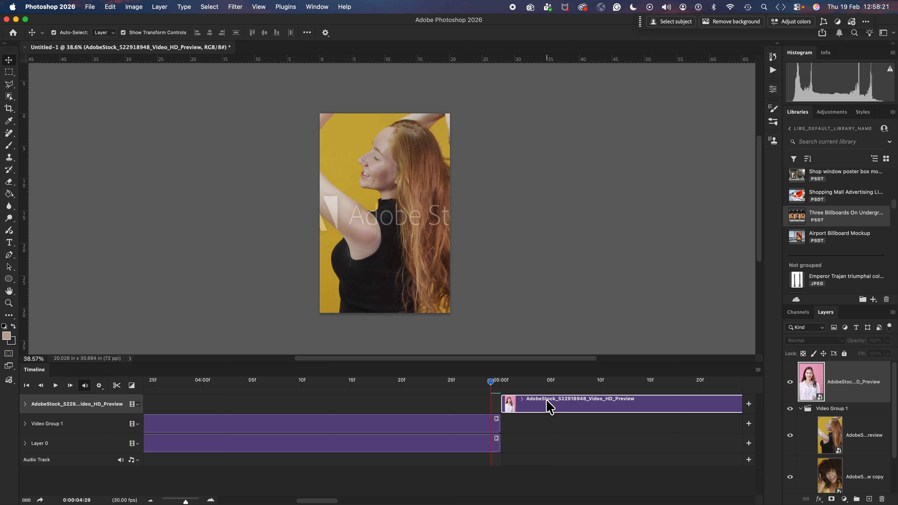
left_click(832, 432)
left_click_drag(538, 409, 539, 431)
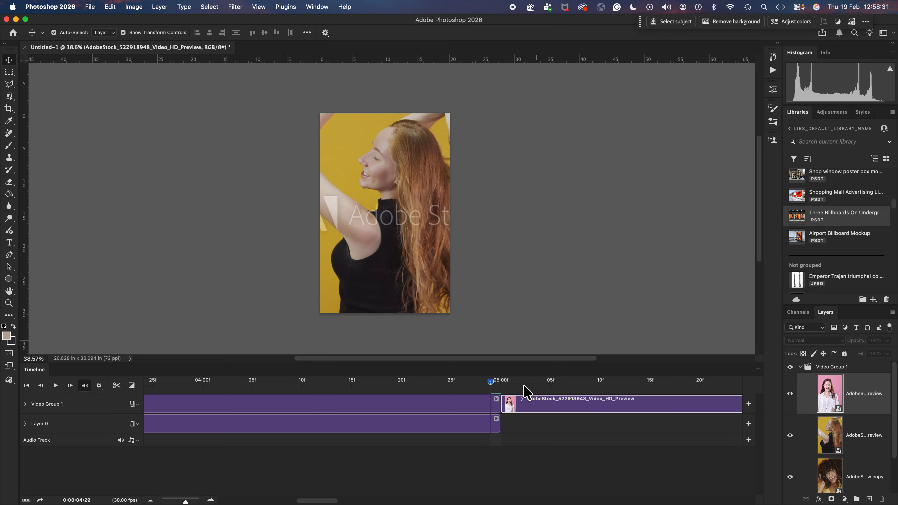
- Scrub to 0:00:06:01 and trim the opening of the pink-background clip, sliding the clip and readjusting its start edge
left_click_drag(492, 383, 699, 394)
scroll(615, 453, "right", 5)
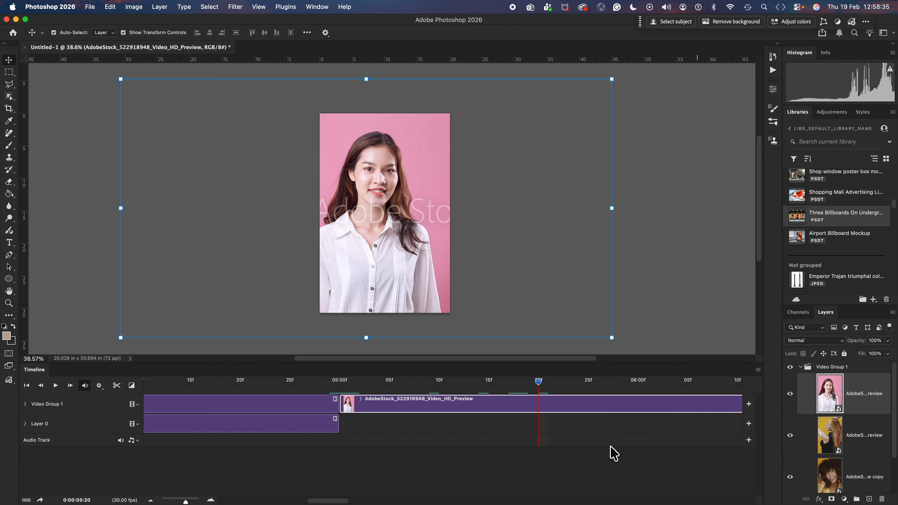
left_click_drag(598, 386, 636, 381)
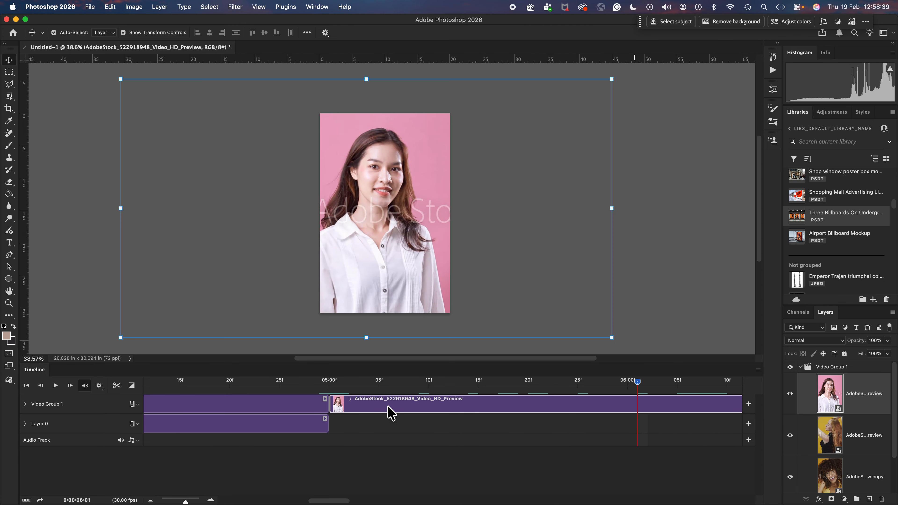
left_click_drag(331, 406, 698, 411)
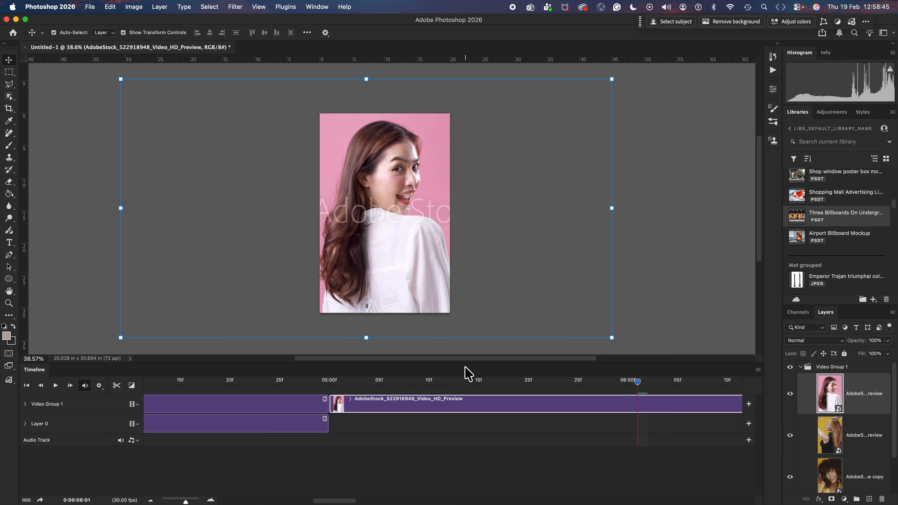
left_click_drag(331, 405, 635, 405)
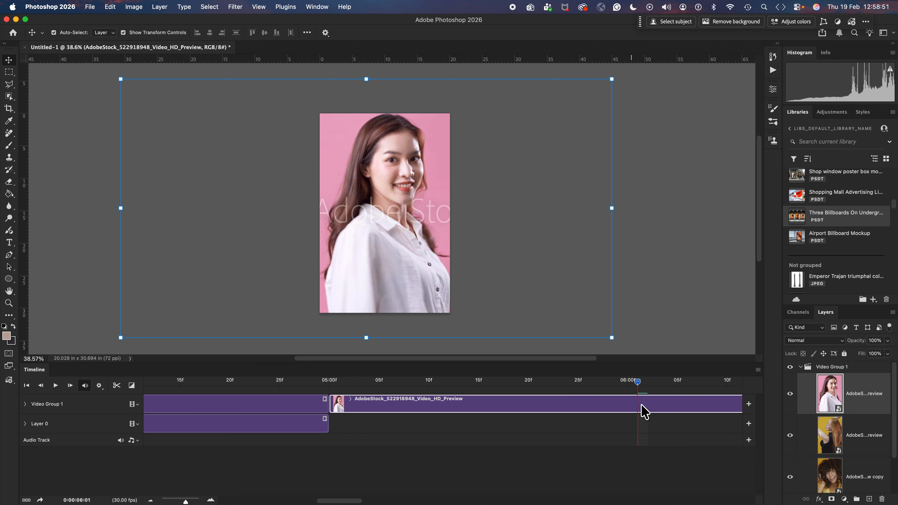
left_click_drag(575, 411, 705, 413)
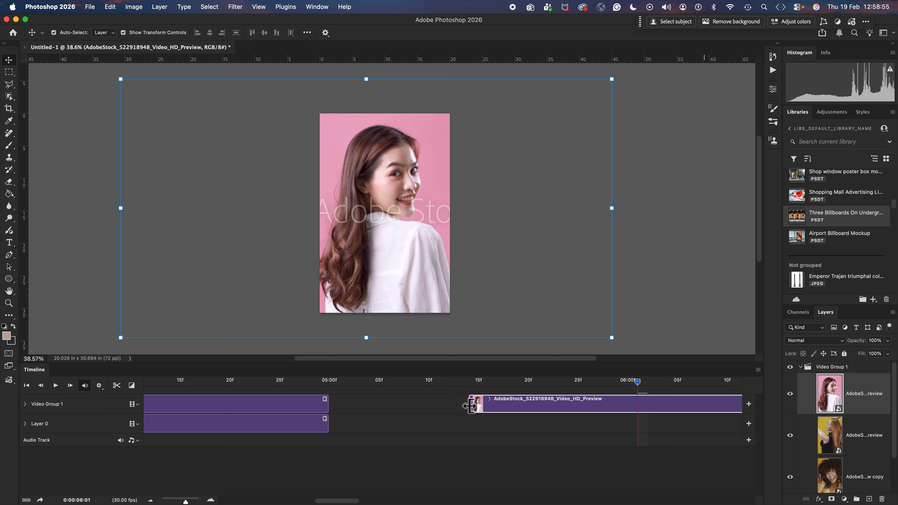
left_click_drag(470, 405, 380, 407)
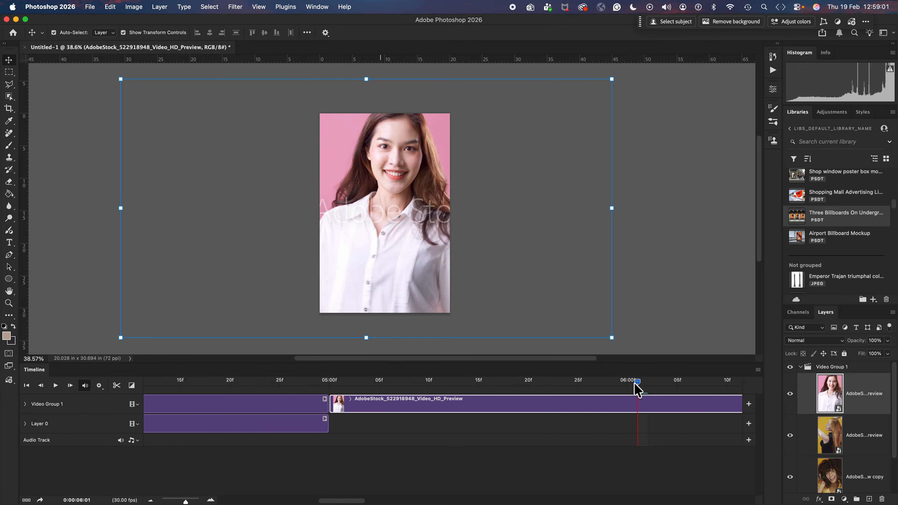
- Review the pink-background clip around 0:00:05:19, and trim its opening further by cutting the footage before 0:00:06:11
left_click_drag(639, 387, 517, 393)
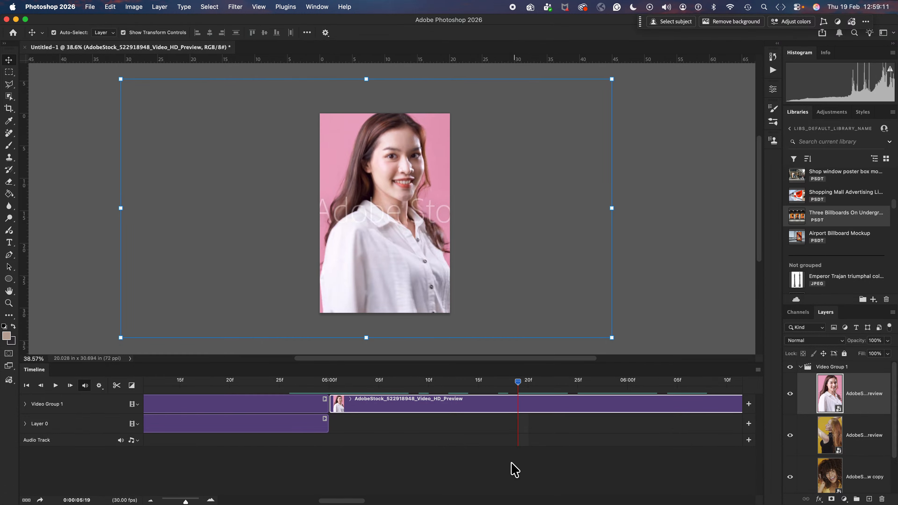
key("super+minus")
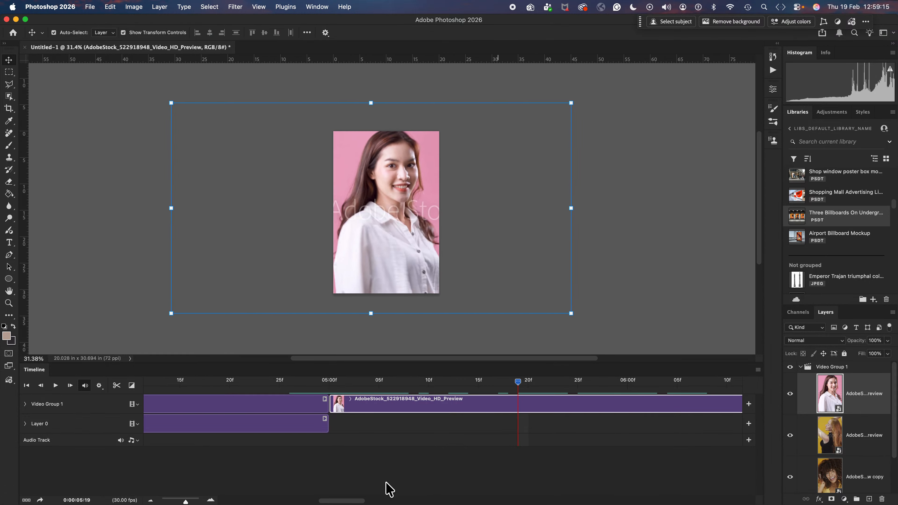
left_click_drag(185, 502, 180, 502)
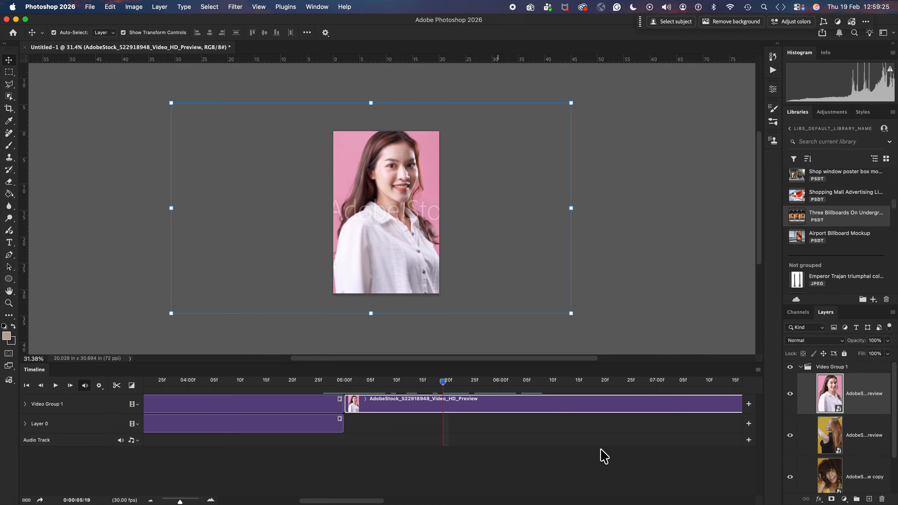
scroll(604, 456, "right", 5)
scroll(604, 457, "right", 5)
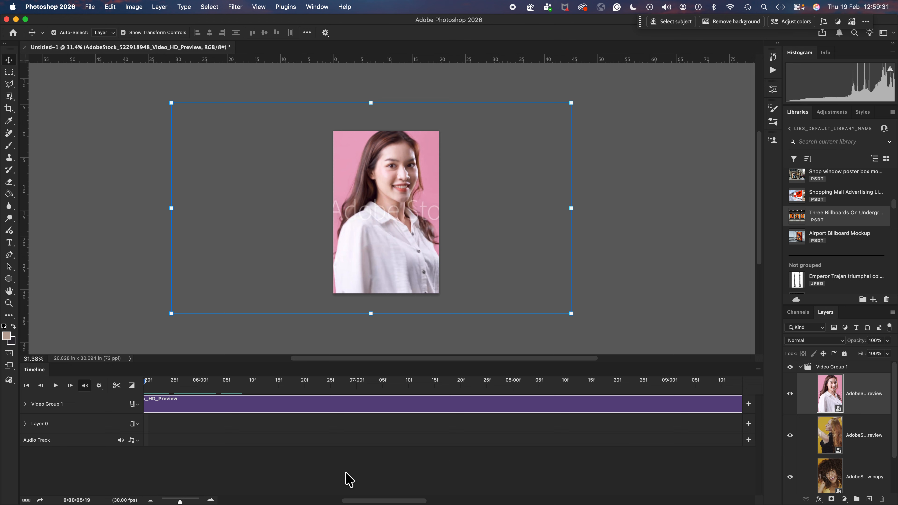
scroll(346, 474, "left", 10)
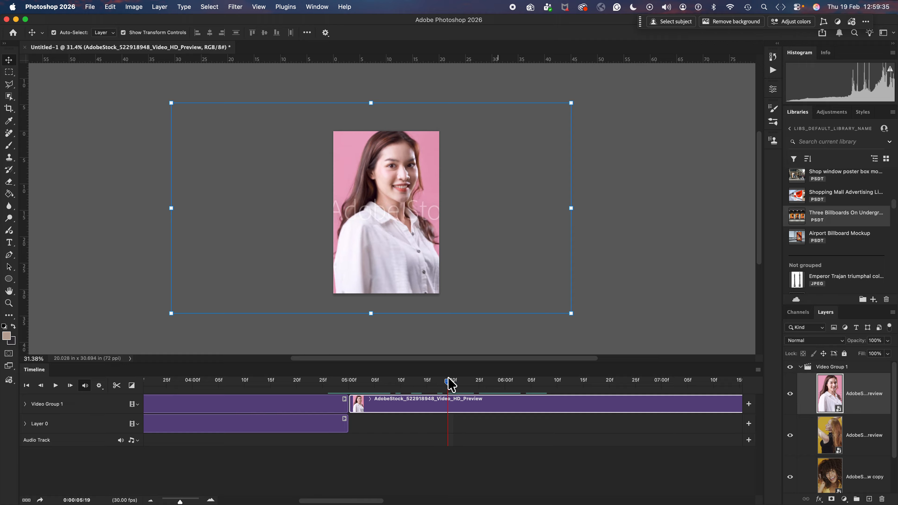
left_click_drag(449, 382, 549, 383)
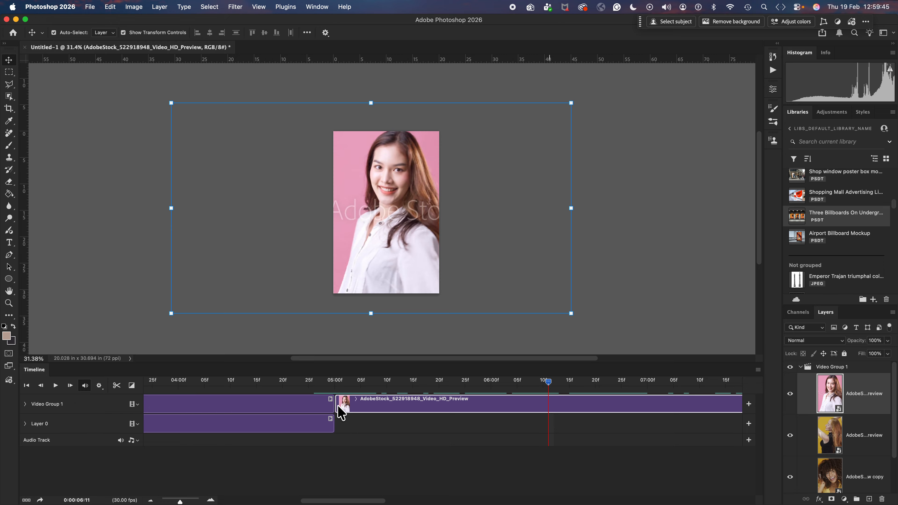
left_click_drag(337, 406, 550, 408)
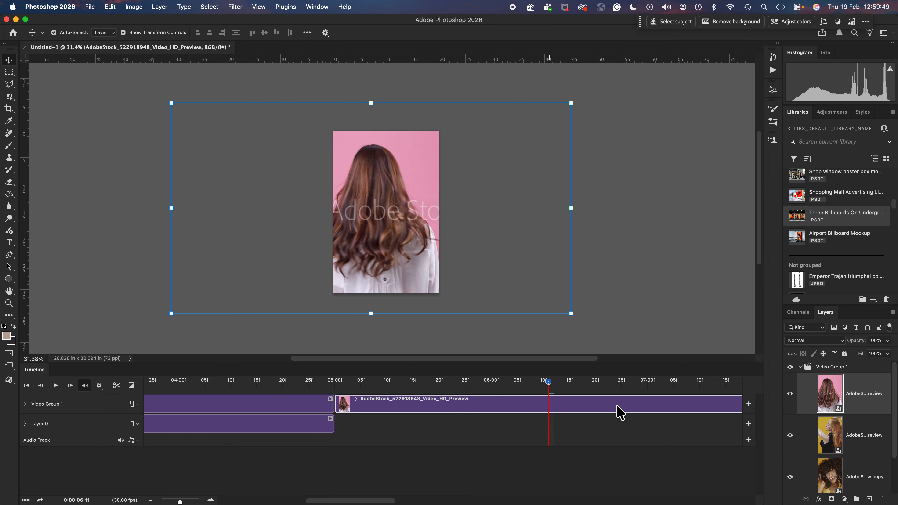
- Scrub through the pink-background clip, split it at 0:00:09:00 and delete the portion after the cut
left_click_drag(549, 383, 449, 384)
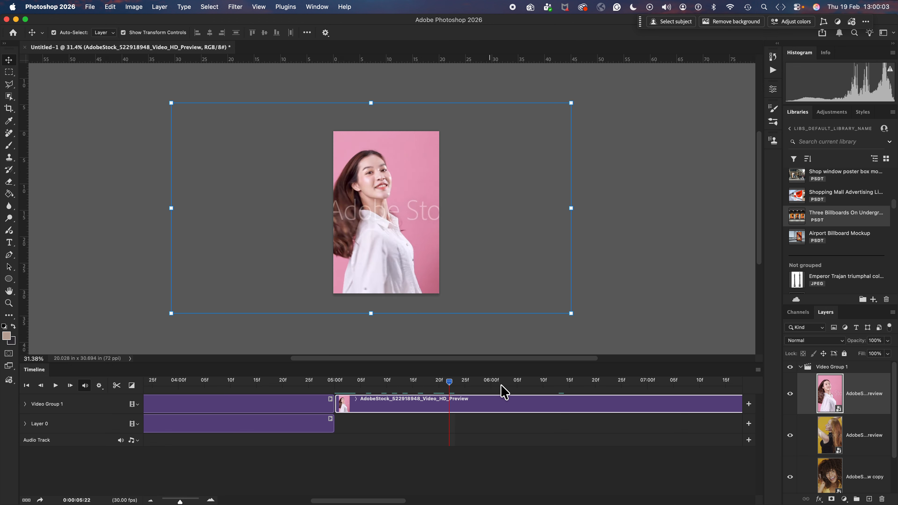
left_click(553, 389)
left_click_drag(554, 390, 707, 387)
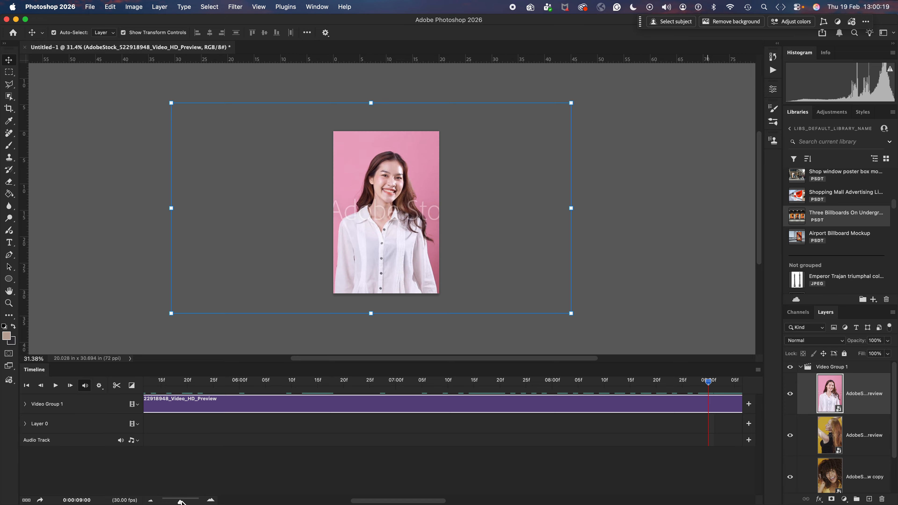
left_click_drag(180, 501, 201, 501)
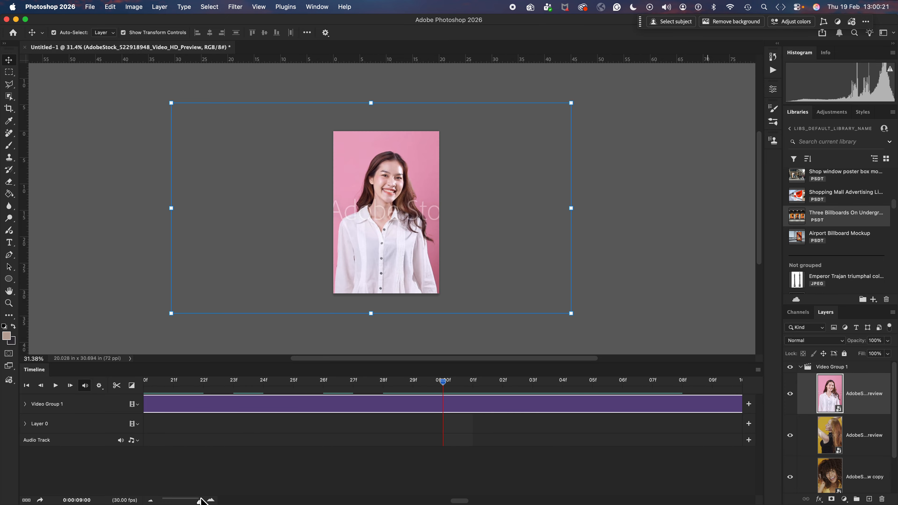
left_click(117, 386)
left_click(468, 414)
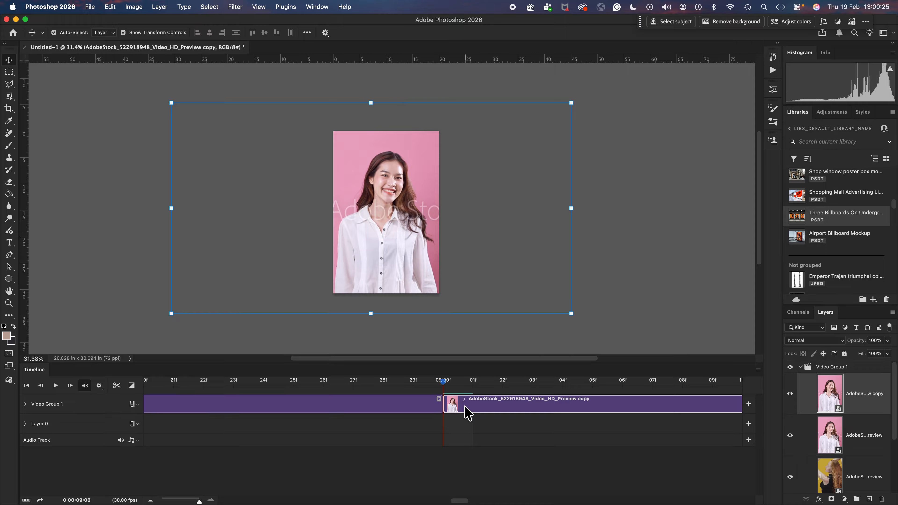
key("Delete")
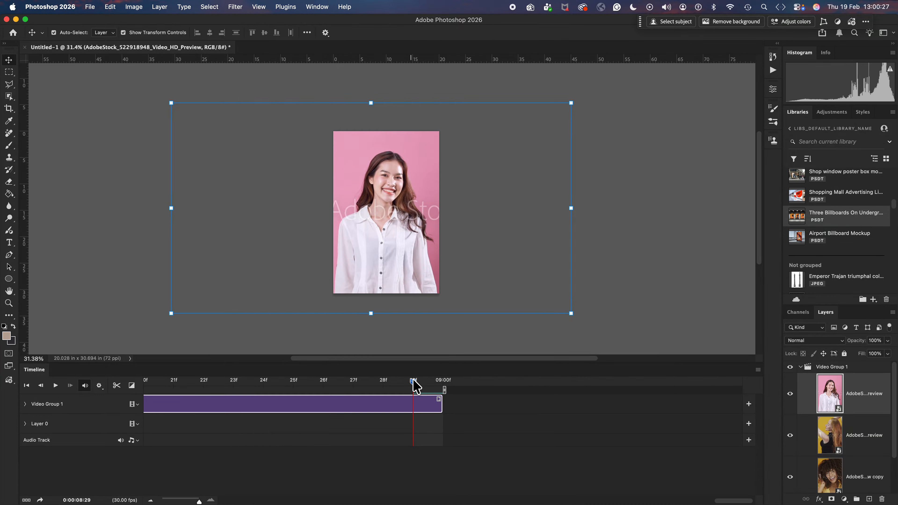
- Play the whole sequence from the start to review the transition into the trimmed pink-background clip
left_click_drag(415, 386, 125, 420)
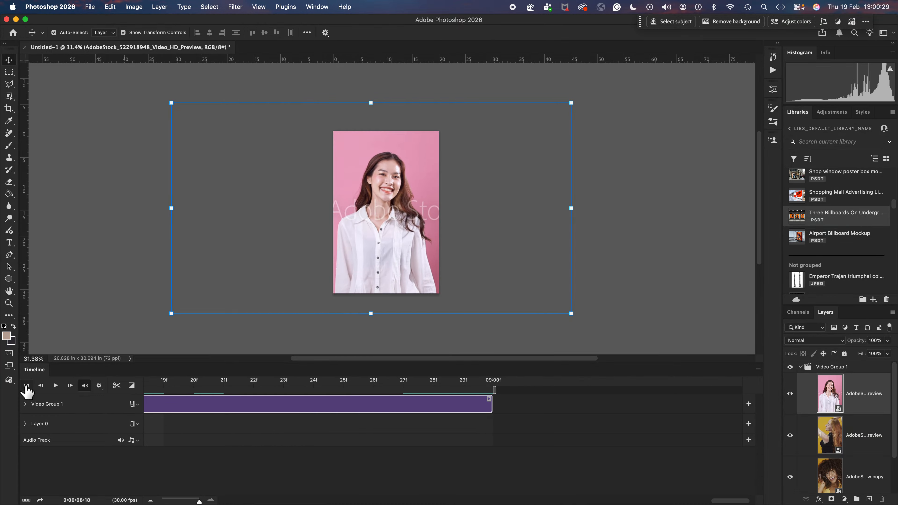
left_click(26, 386)
left_click(55, 385)
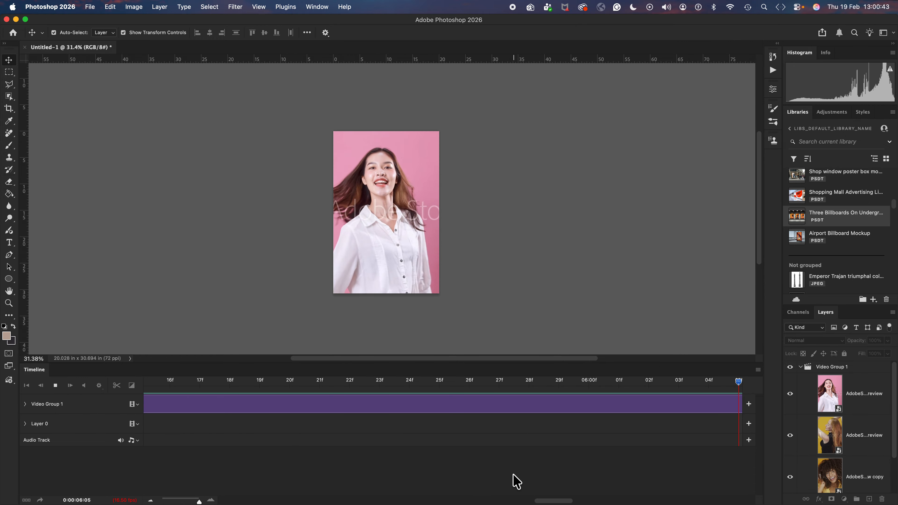
left_click_drag(568, 501, 219, 503)
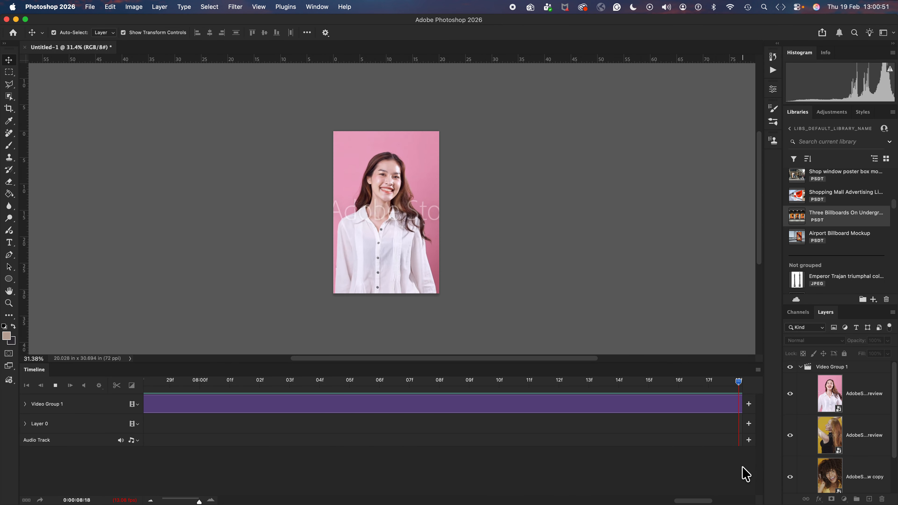
left_click(826, 462)
left_click(703, 485)
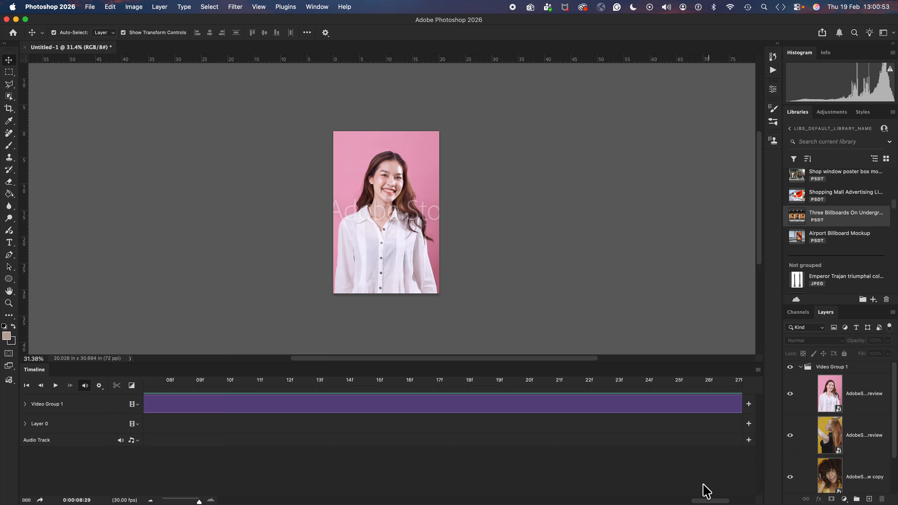
- Take the pink-background clip out of Video Group 1 onto its own track and shift it earlier, so it overlaps the blonde clip
left_click_drag(708, 501, 506, 502)
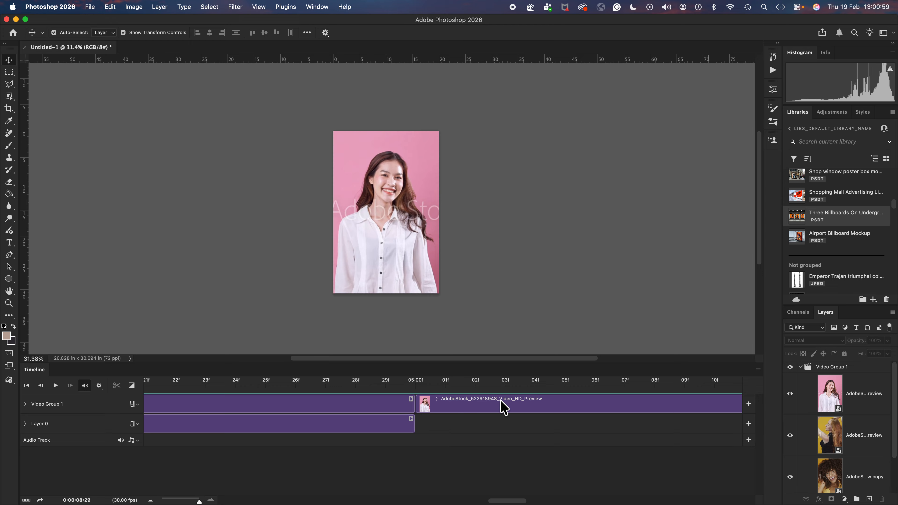
left_click(837, 383)
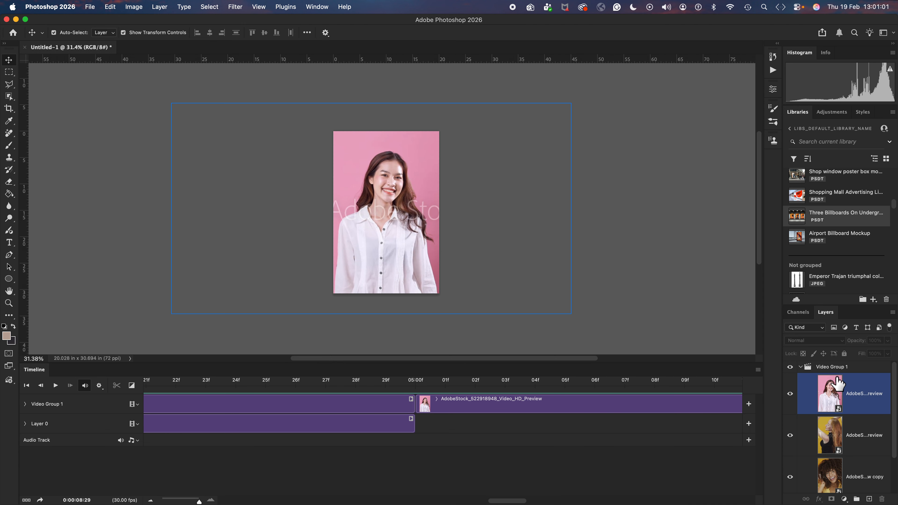
left_click_drag(837, 395, 832, 363)
left_click_drag(553, 405, 282, 407)
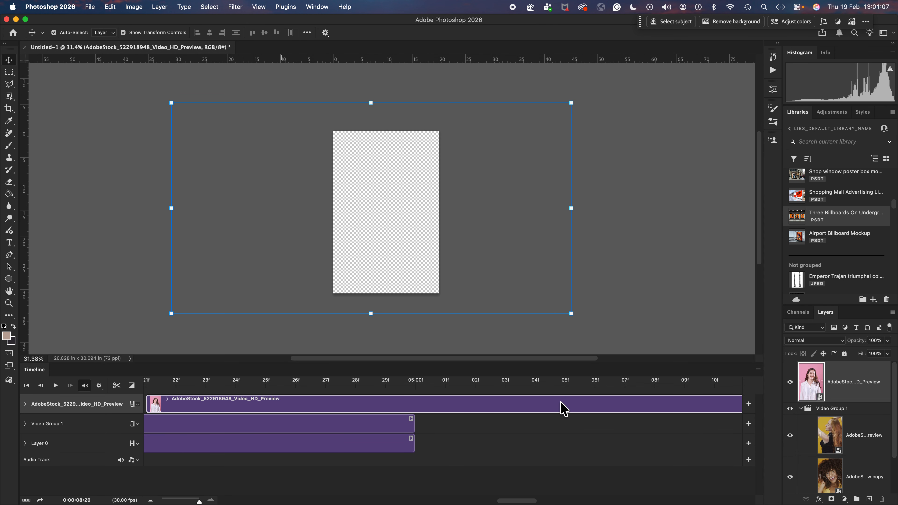
left_click_drag(562, 409, 349, 417)
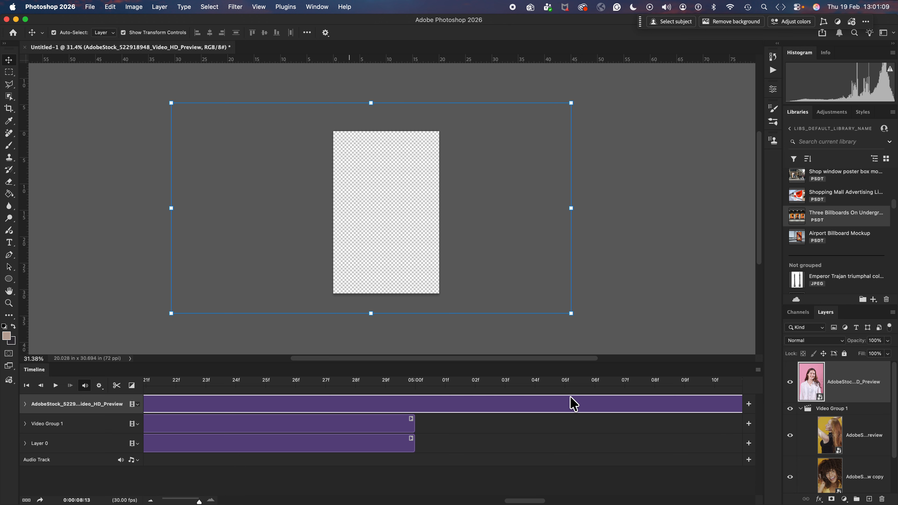
left_click_drag(581, 403, 269, 407)
left_click_drag(672, 403, 327, 407)
left_click_drag(696, 403, 324, 408)
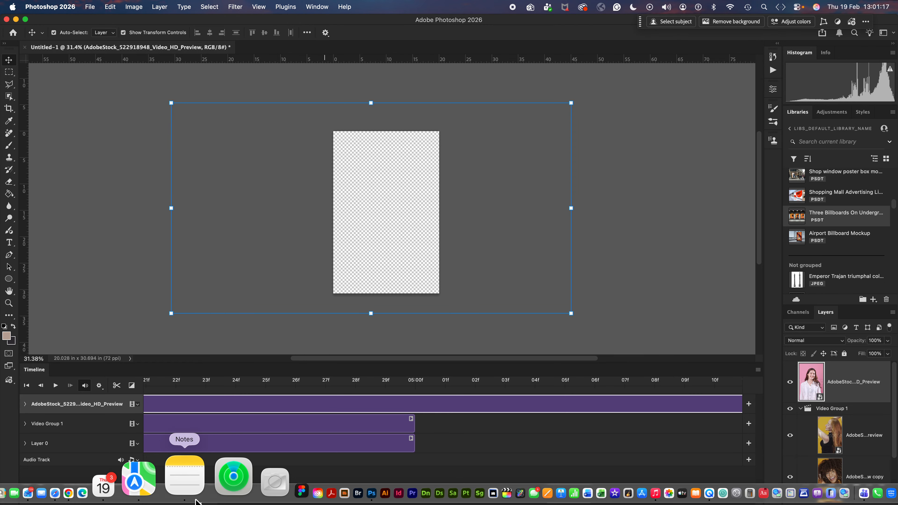
left_click_drag(199, 502, 172, 502)
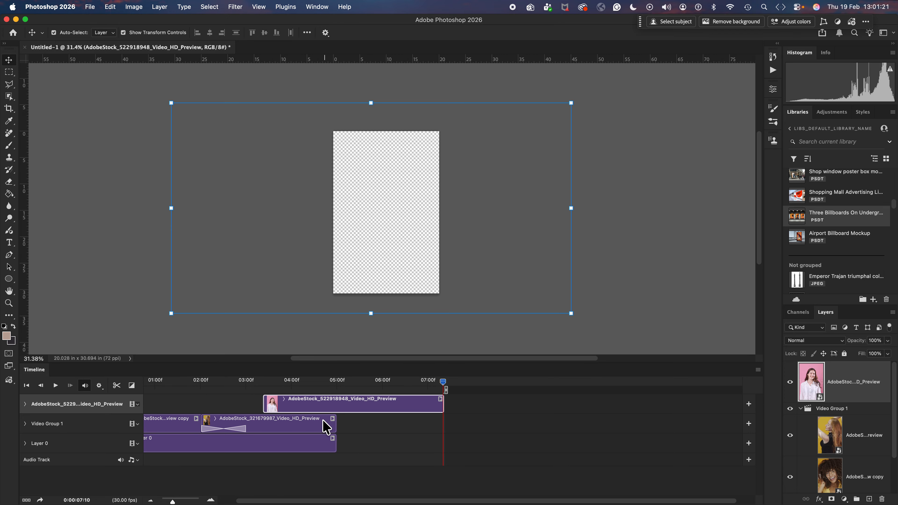
- Delete the cross fade before the blonde clip and reorder Video Group 1 so the pink-background clip sits between the curly-hair and blonde clips
left_click(238, 428)
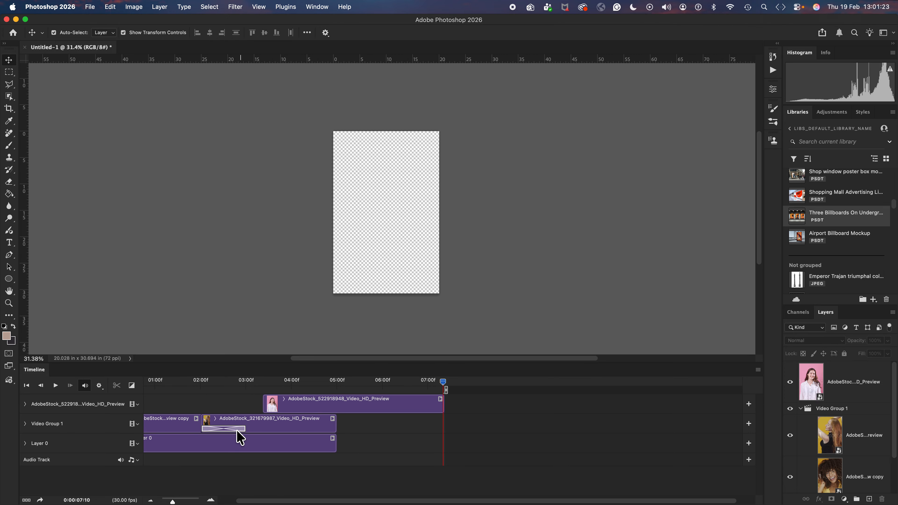
key("Delete")
left_click(404, 406)
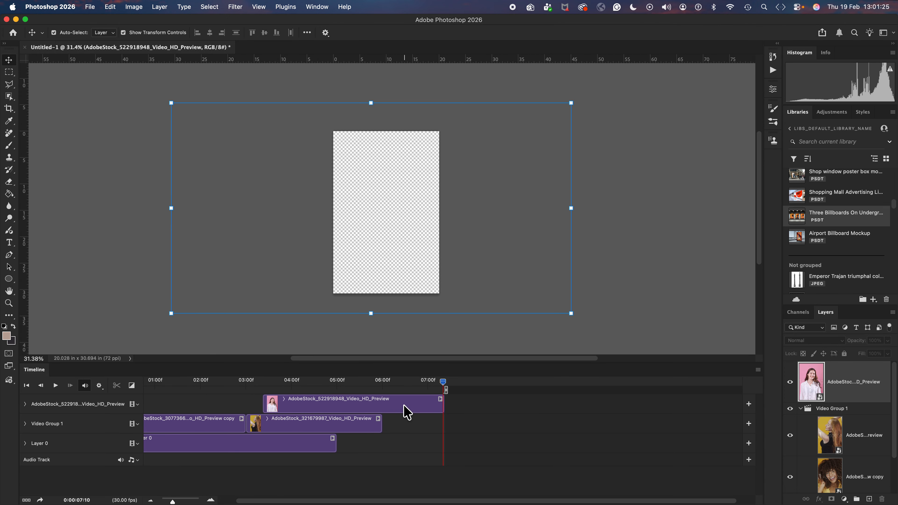
mouse_move(404, 406)
left_mouse_down()
mouse_move(389, 407)
mouse_move(439, 411)
mouse_move(398, 413)
left_mouse_up()
left_click_drag(329, 429, 467, 424)
left_click(369, 411)
left_click_drag(369, 410, 369, 425)
mouse_move(465, 407)
left_mouse_down()
mouse_move(458, 404)
mouse_move(466, 412)
left_mouse_up()
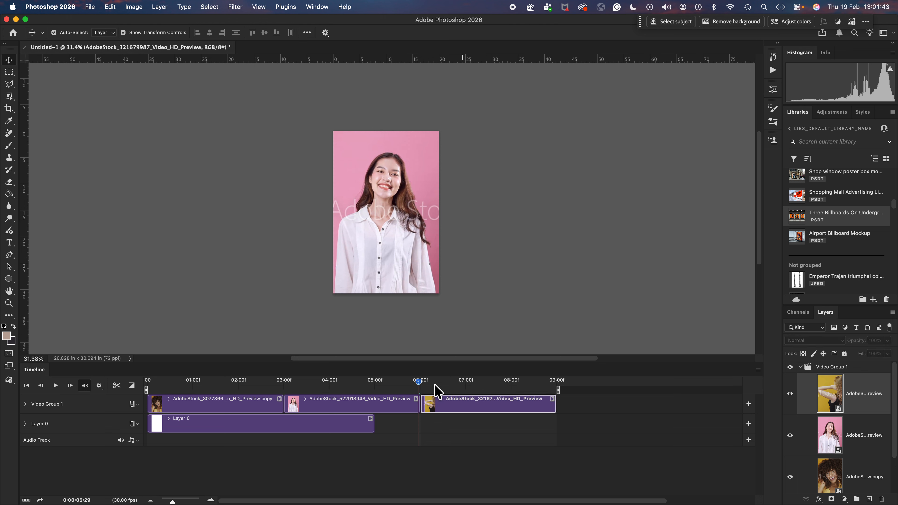
- Play the reordered sequence from 0:00:01:25 to check the cuts between the three clips
left_click_drag(420, 383, 232, 405)
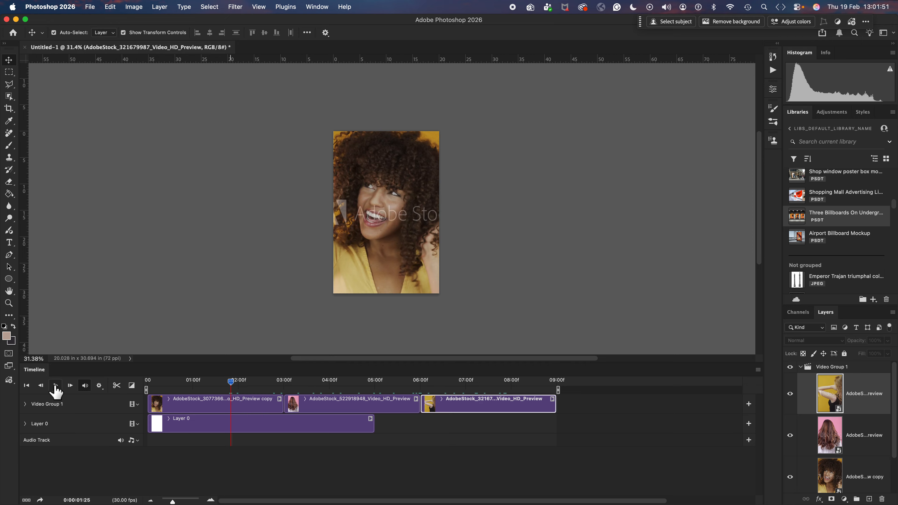
left_click(55, 385)
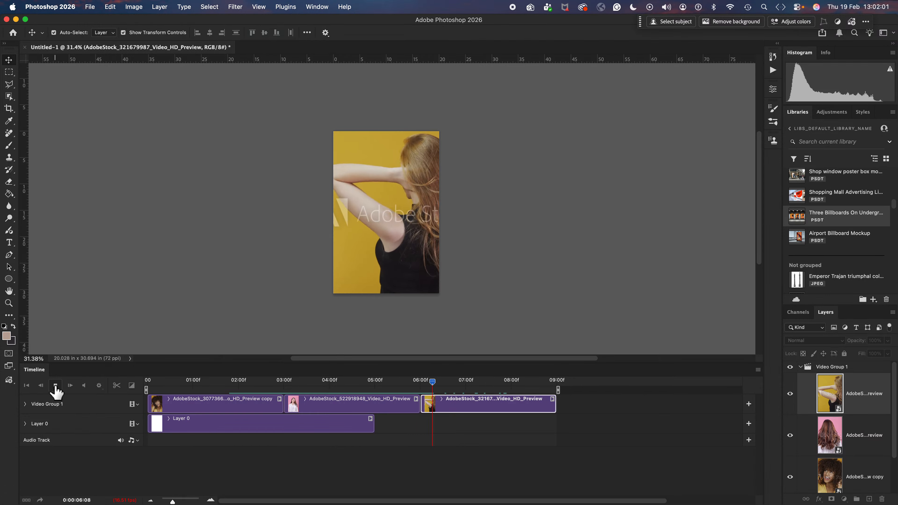
left_click(55, 387)
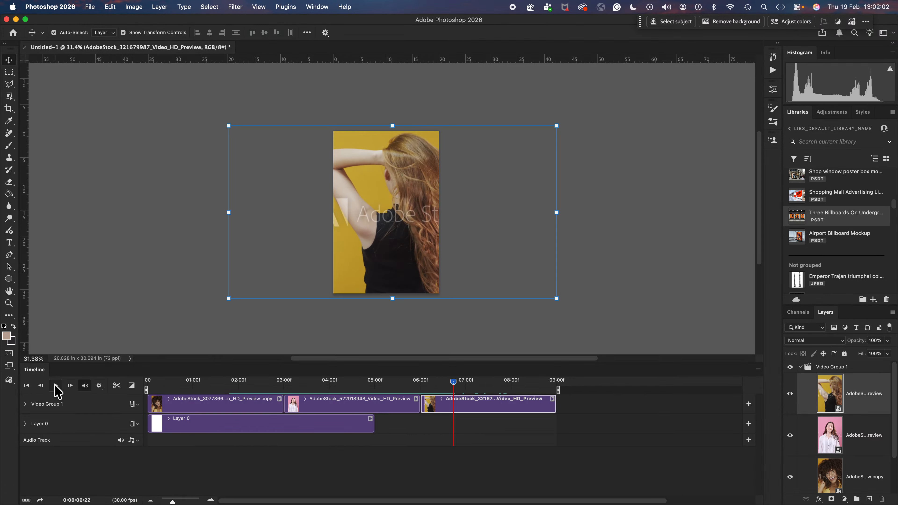
- Add 1 s cross fades between the curly-hair and pink-background clips and between the pink-background and blonde clips, and play the video through
left_click(131, 386)
left_click_drag(140, 317, 284, 408)
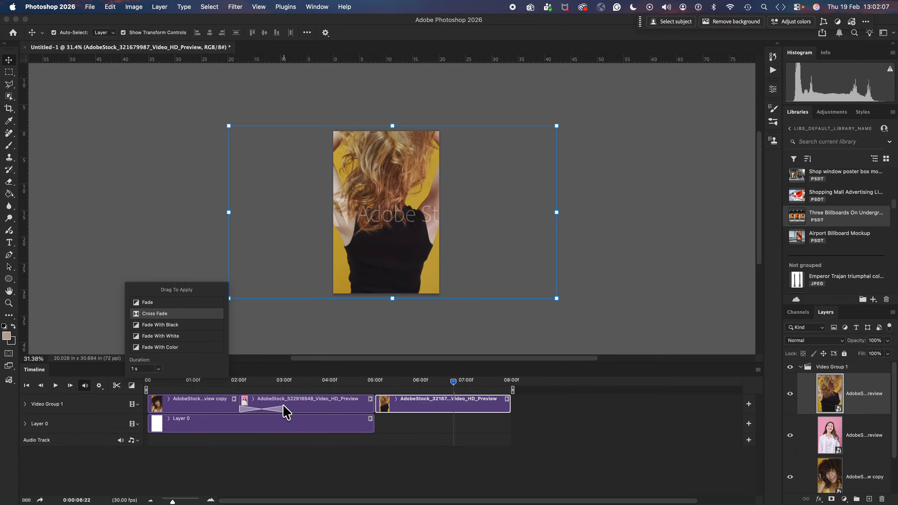
left_click_drag(137, 314, 376, 408)
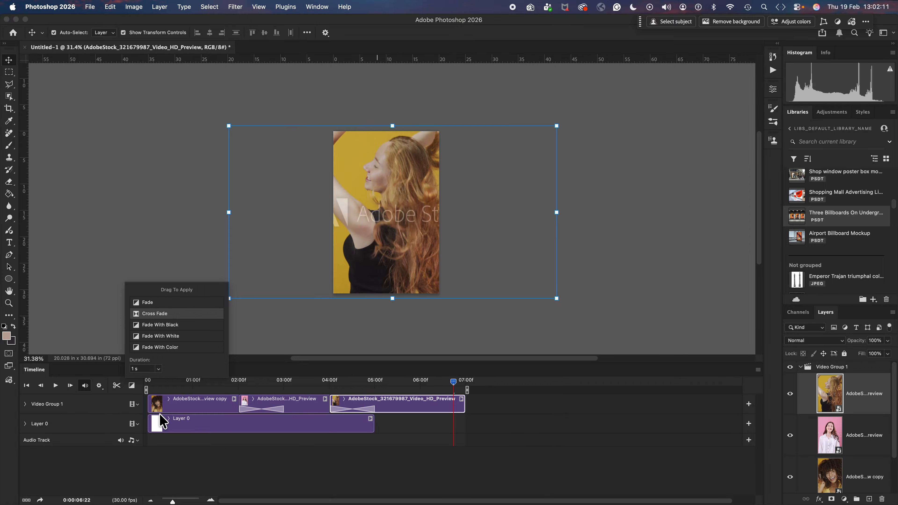
left_click(26, 385)
left_click(56, 386)
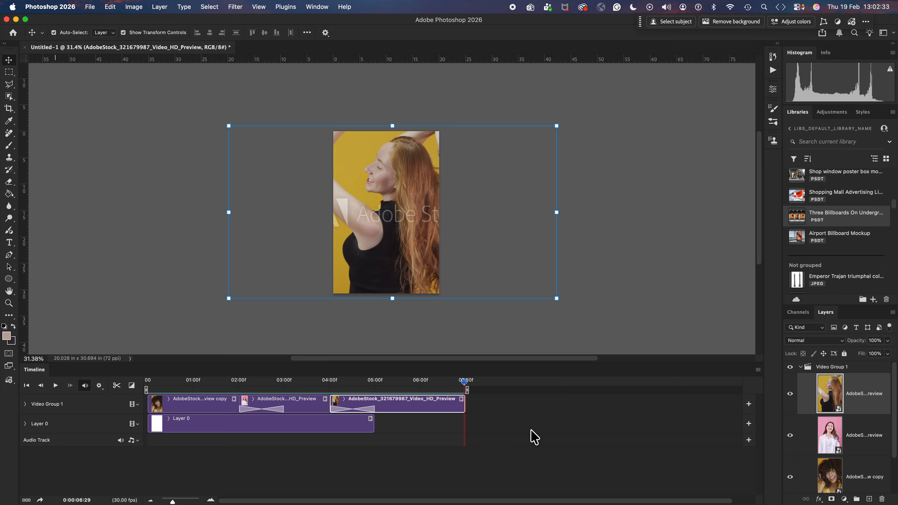
- Delete the white Layer 0 track from the timeline
left_click(545, 331)
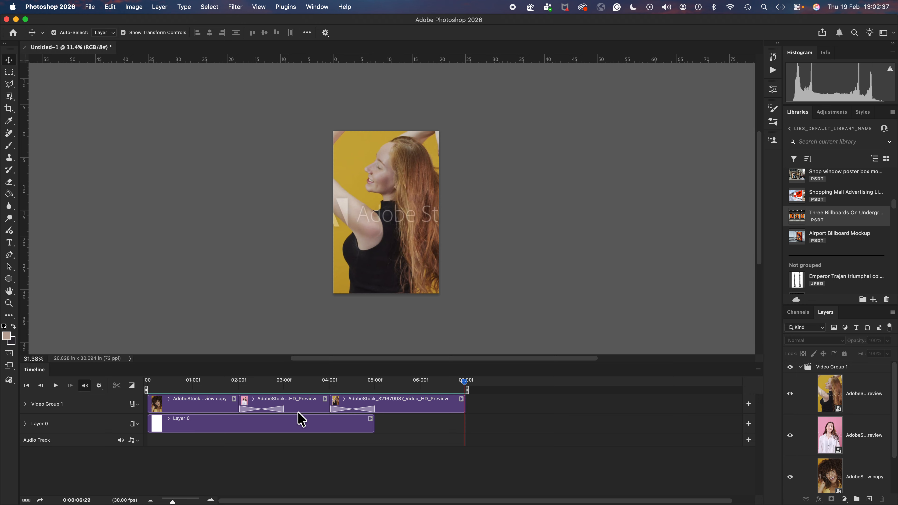
left_click(371, 429)
key("Delete")
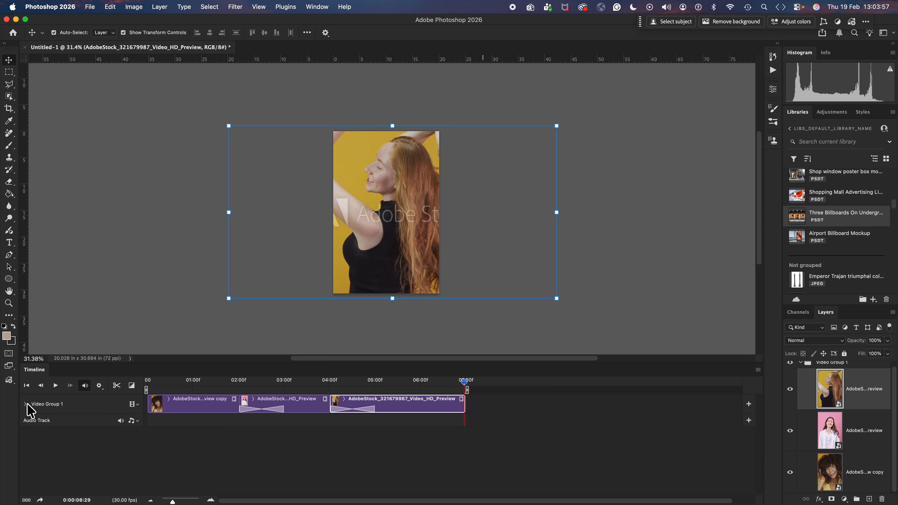
- Examine the curly-hair clip up close at 0:00:00:14 and expand Video Group 1's animatable properties
left_click(200, 382)
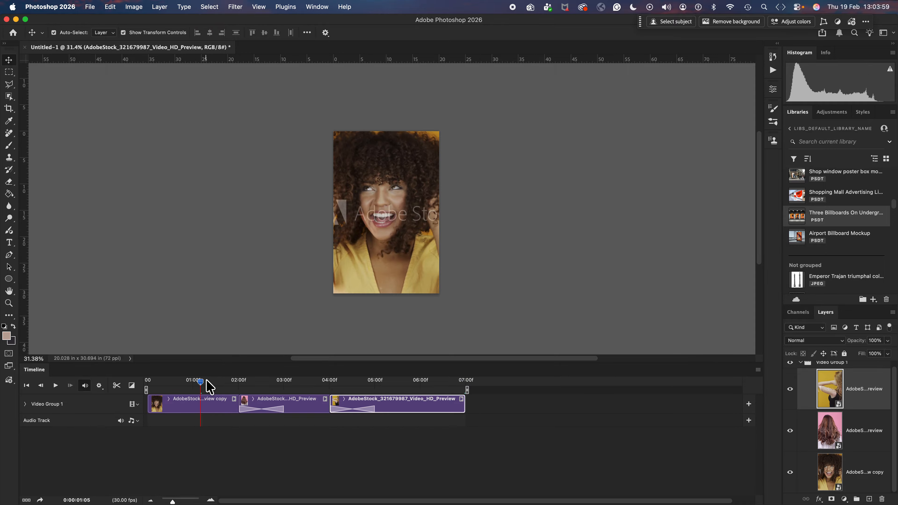
left_click(170, 382)
left_click(176, 382)
left_click(168, 382)
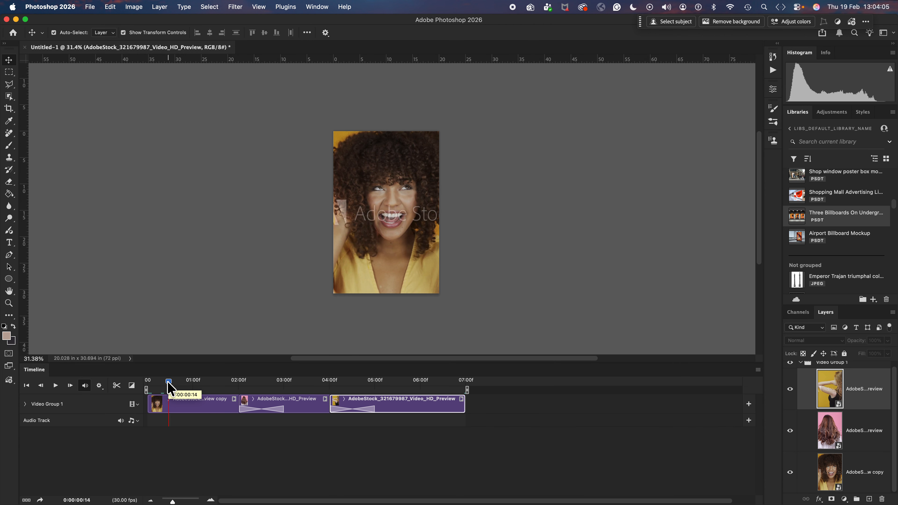
left_click(356, 257)
scroll(357, 257, "up", 6)
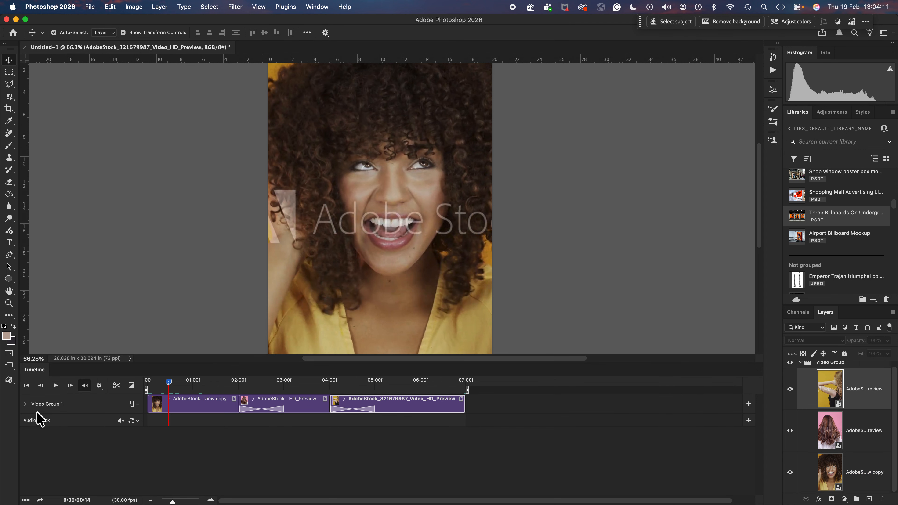
left_click(25, 404)
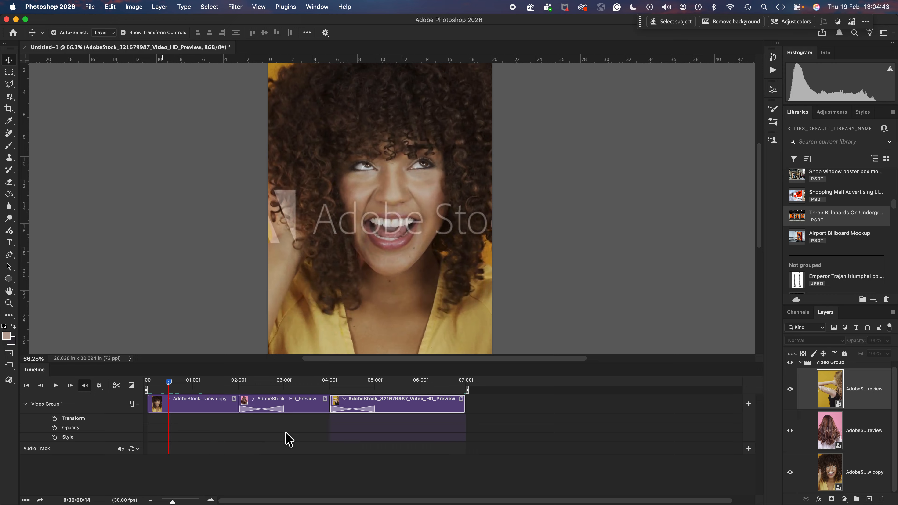
- With the playhead at the video's end, create a horizontal text box across the middle of the canvas containing "For Hair"
left_click(485, 387)
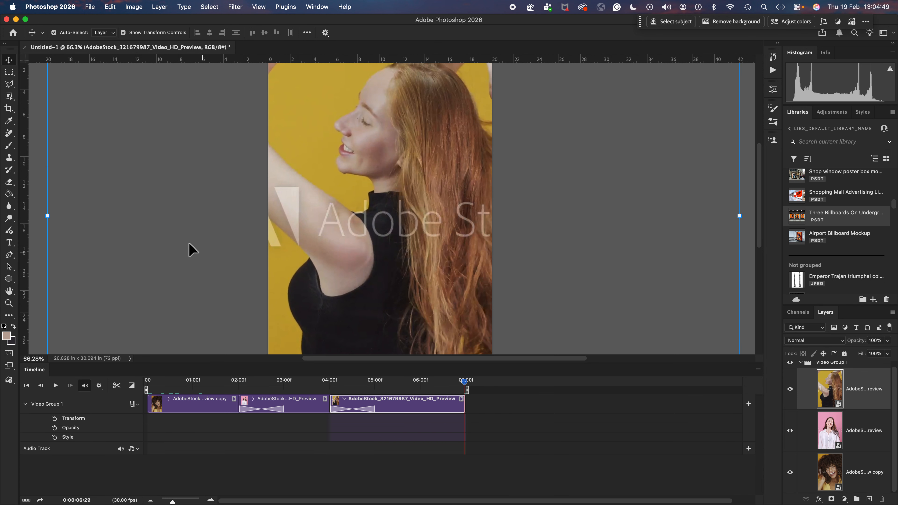
left_click(10, 243)
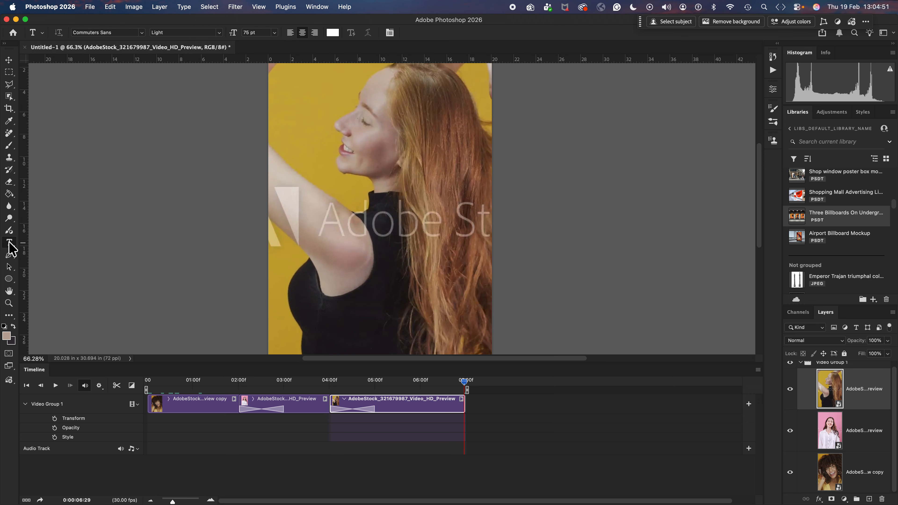
right_click(9, 244)
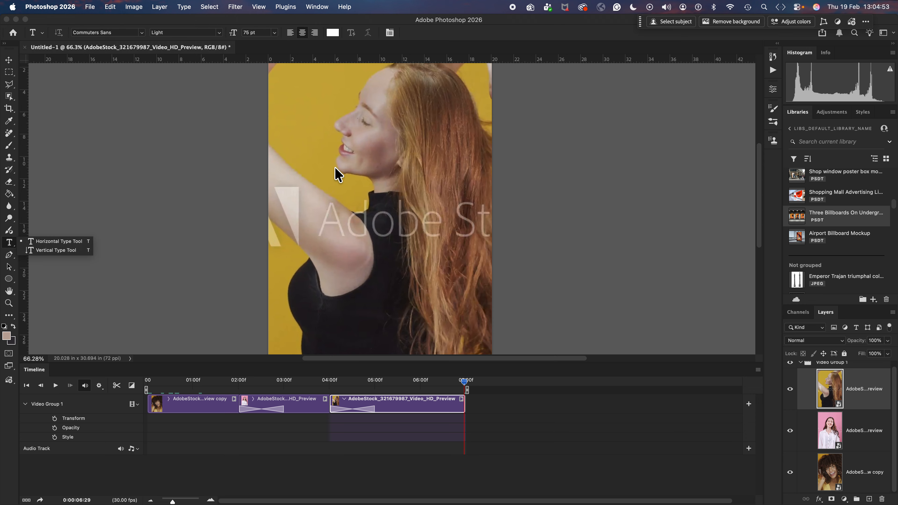
left_click(8, 243)
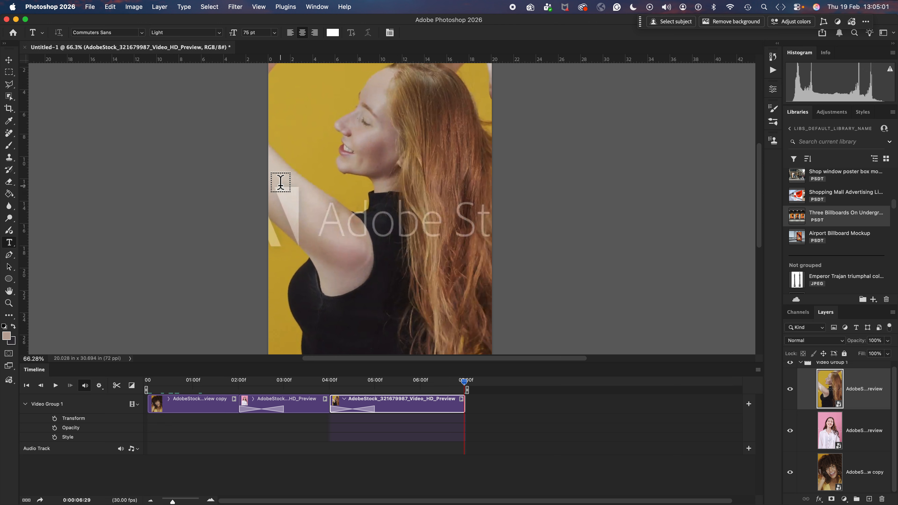
left_click_drag(283, 186, 475, 262)
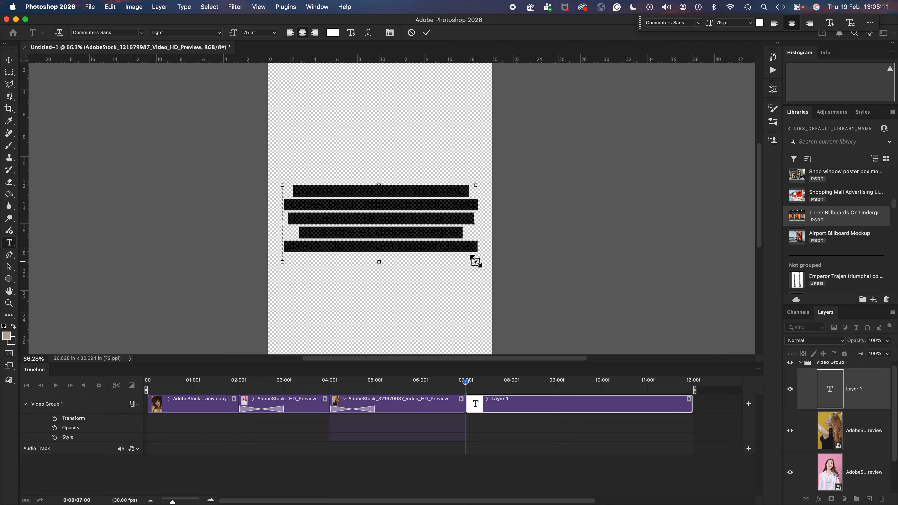
key("BackSpace")
type("For Hair")
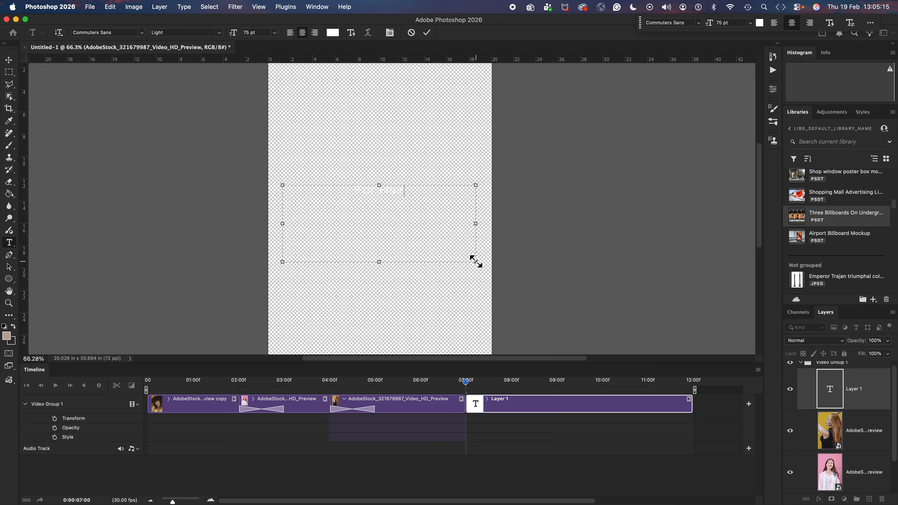
- Enlarge the whole "For Hair" text to 171 pt and commit the edit
key("super+a")
key("super+shift+period")
key("super+shift+period")
key("super+shift+period")
key("super+shift+period")
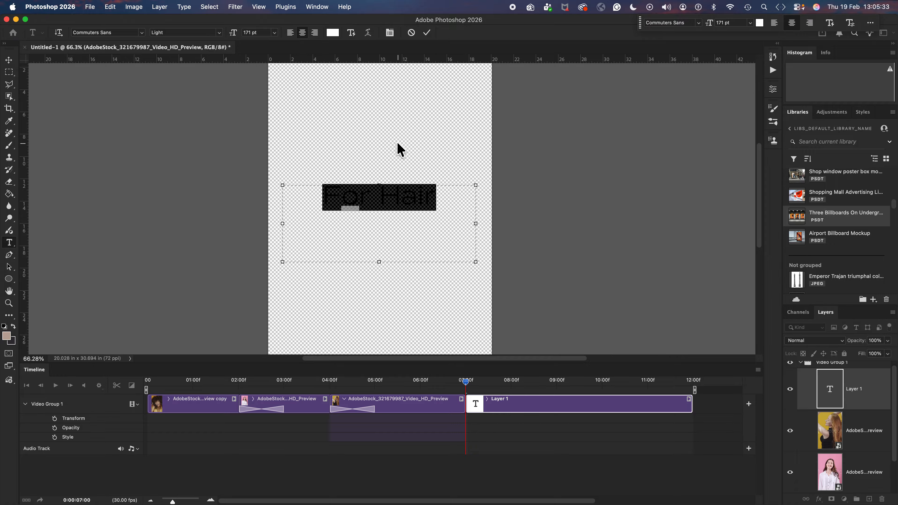
left_click(541, 408)
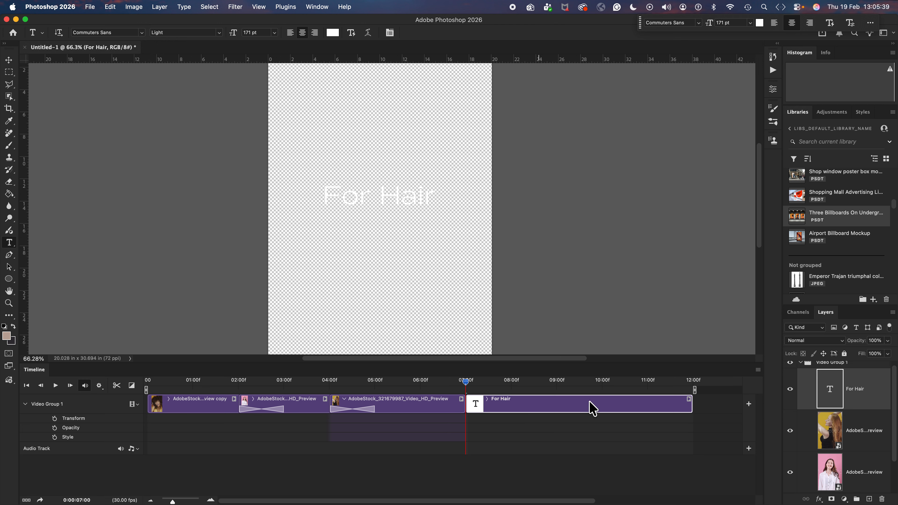
- Move the "For Hair" layer above Video Group 1, slide it to start shortly before 05:00f over the blonde clip, and preview 0:00:06:00
left_click_drag(835, 397, 837, 355)
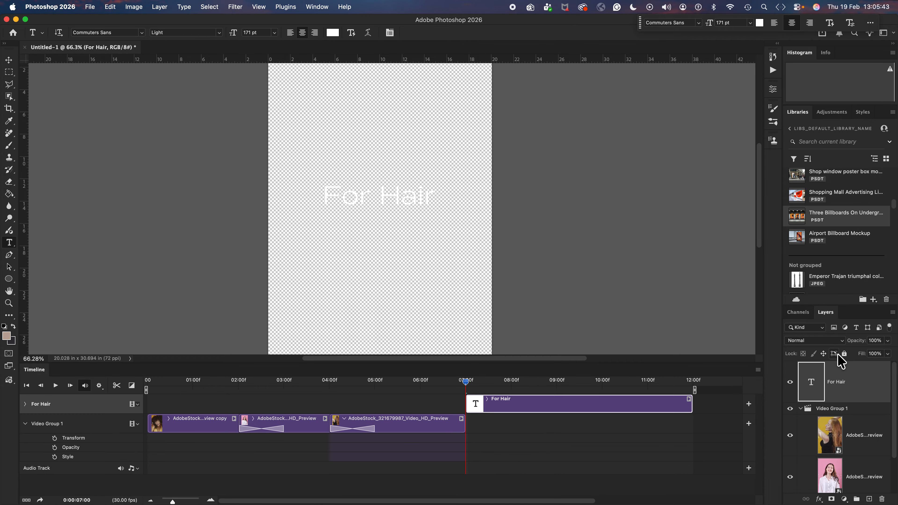
left_click_drag(575, 410, 468, 412)
left_click(421, 382)
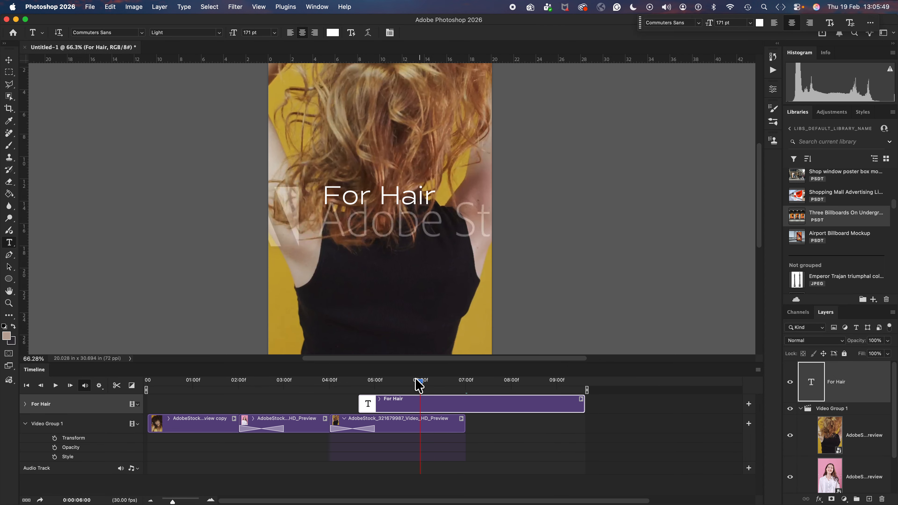
- Change the whole "For Hair" text to Helvetica LT Pro Bold, filtering the fonts to sans serif Adobe Fonts
triple_click(399, 198)
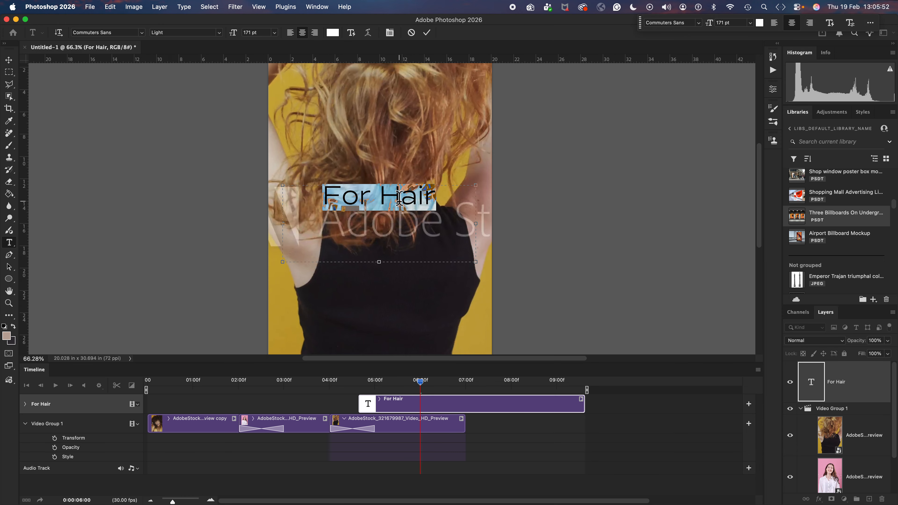
left_click(142, 33)
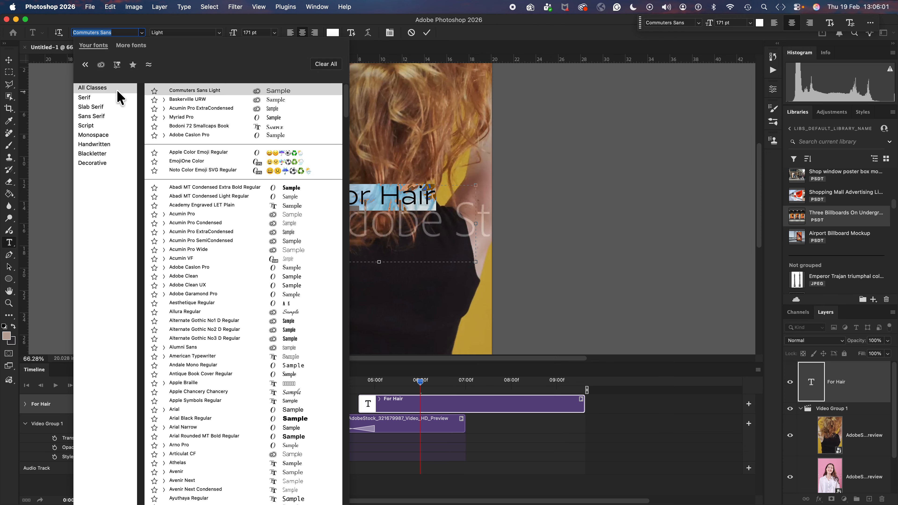
left_click(101, 64)
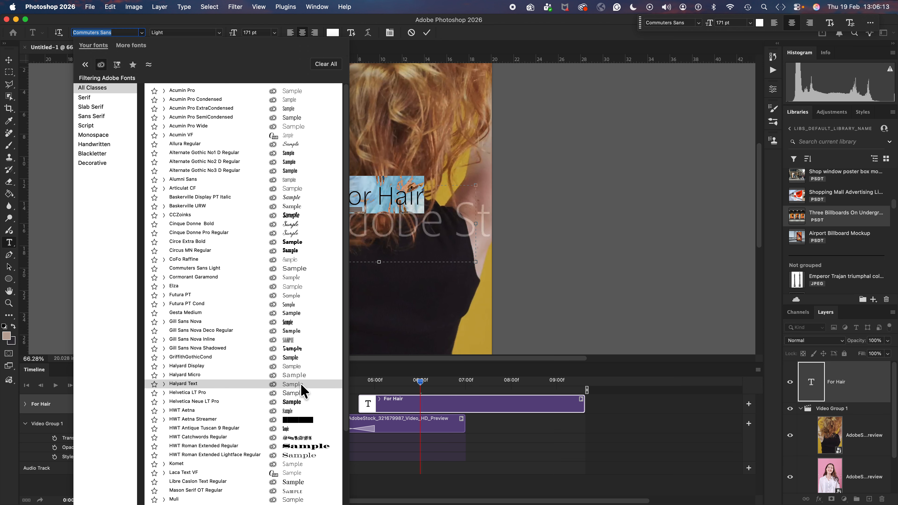
left_click(104, 116)
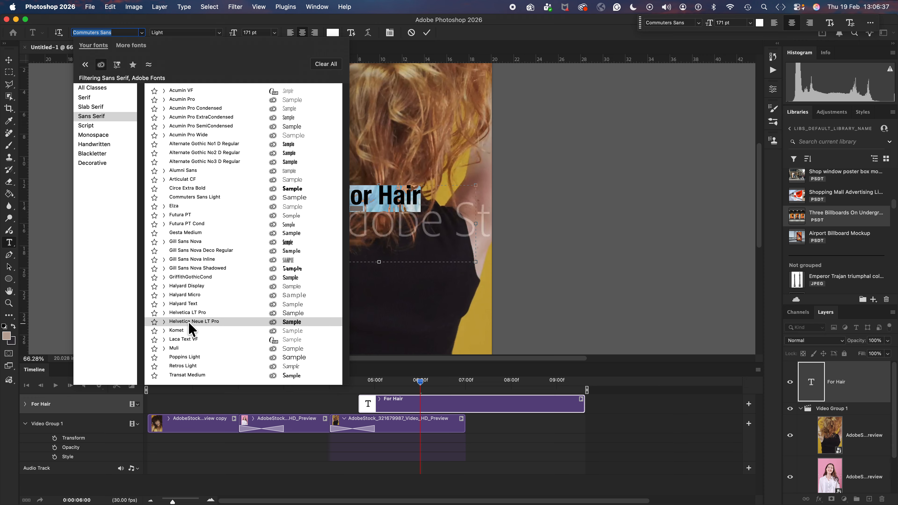
left_click(162, 311)
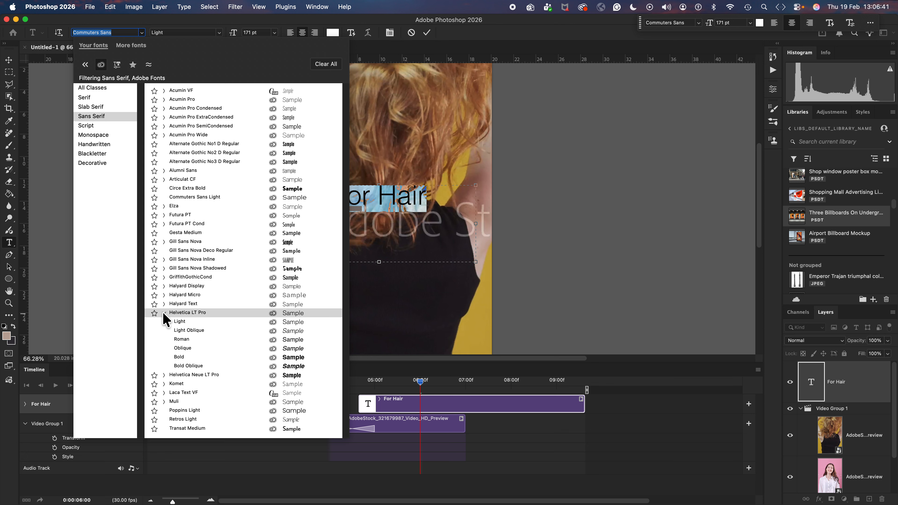
left_click(202, 357)
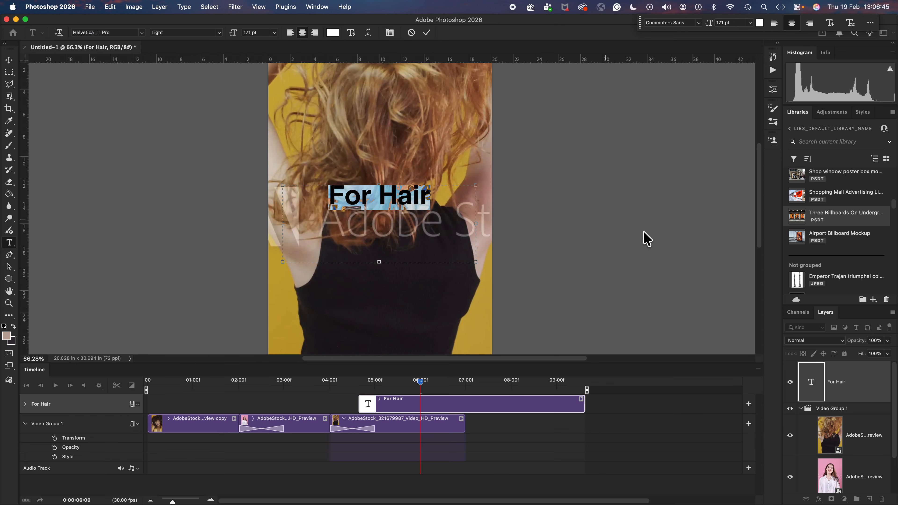
- Enlarge the selected "For Hair" text to 197 pt
key("super+shift+period")
key("super+shift+period")
key("super+shift+period")
key("super+shift+period")
key("super+shift+period")
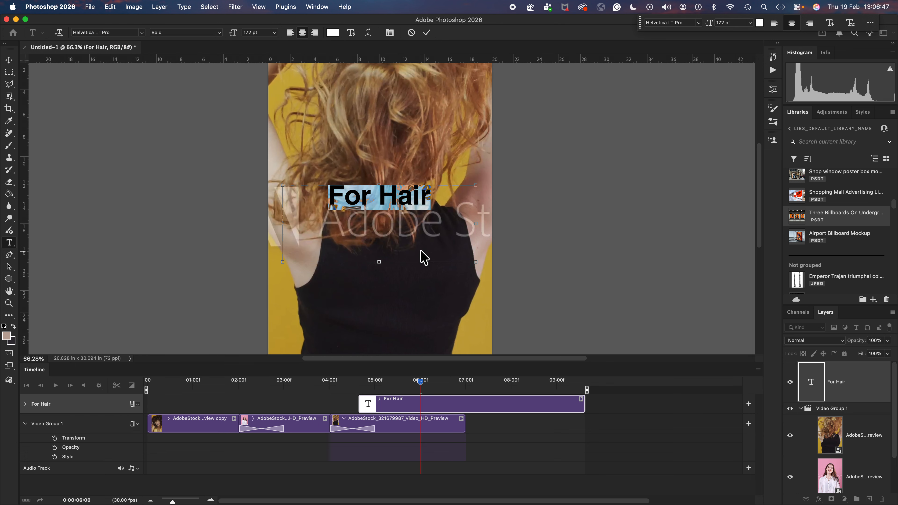
key("super+shift+period")
key("super+shift+period")
key("super+shift+period")
key("super+shift+period")
key("super+shift+period")
key("super+shift+period")
key("super+shift+period")
key("super+shift+period")
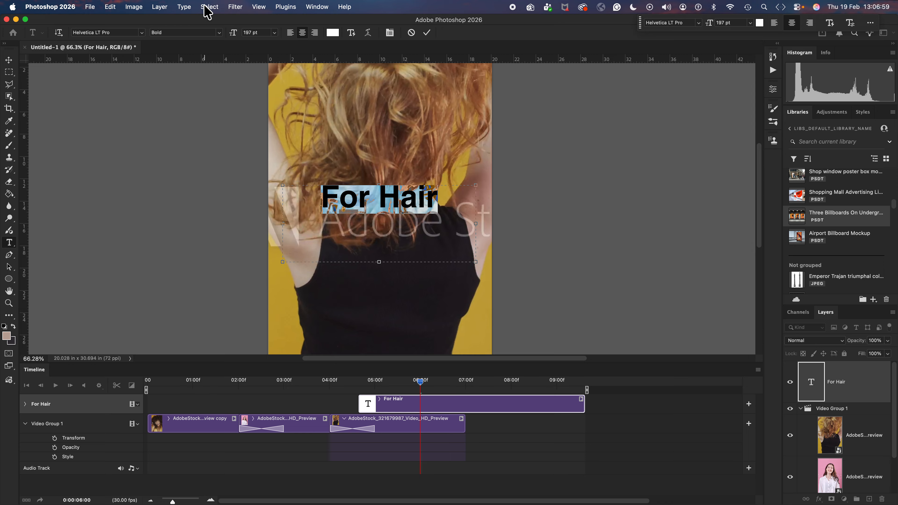
- Bring up the Character settings, try faux bold on the title and remove it, and set the text in all caps
left_click(185, 7)
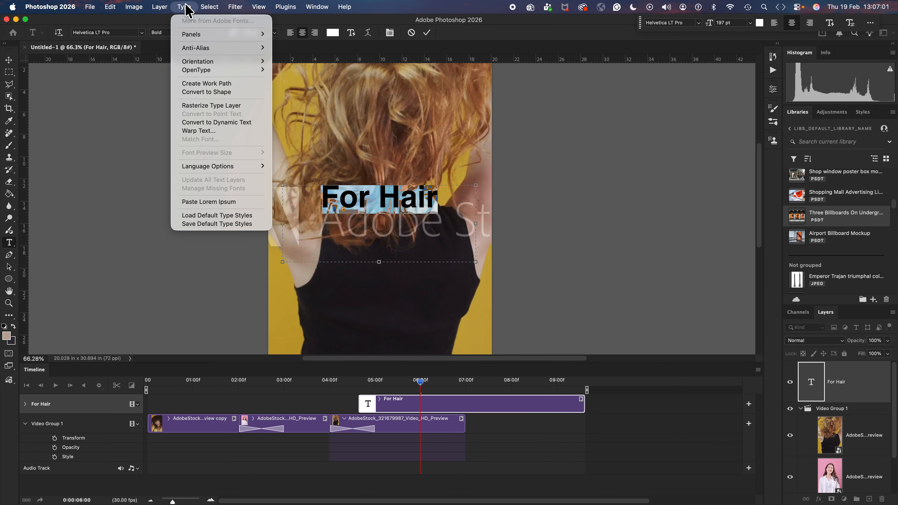
mouse_move(320, 6)
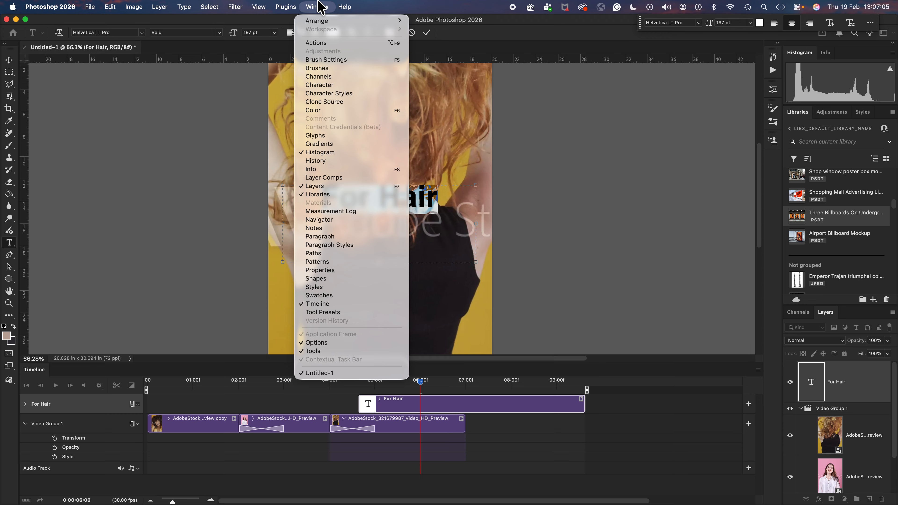
mouse_move(186, 8)
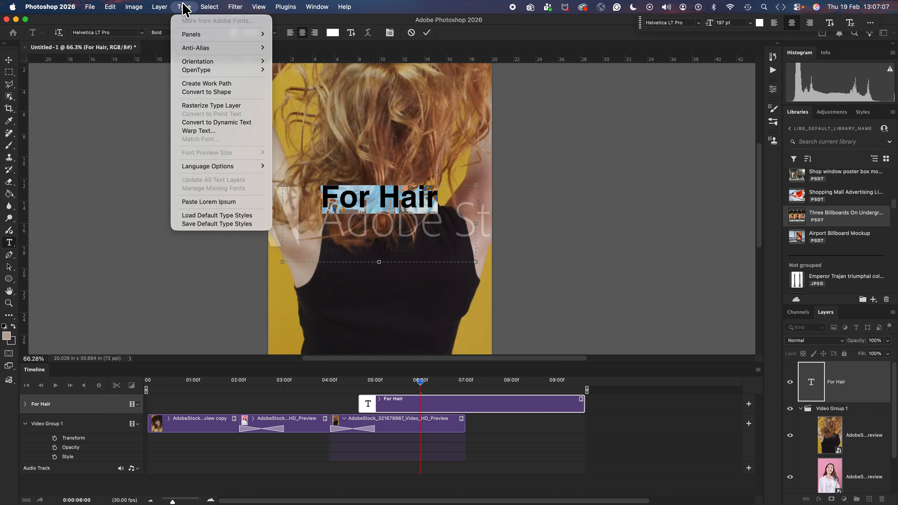
mouse_move(191, 34)
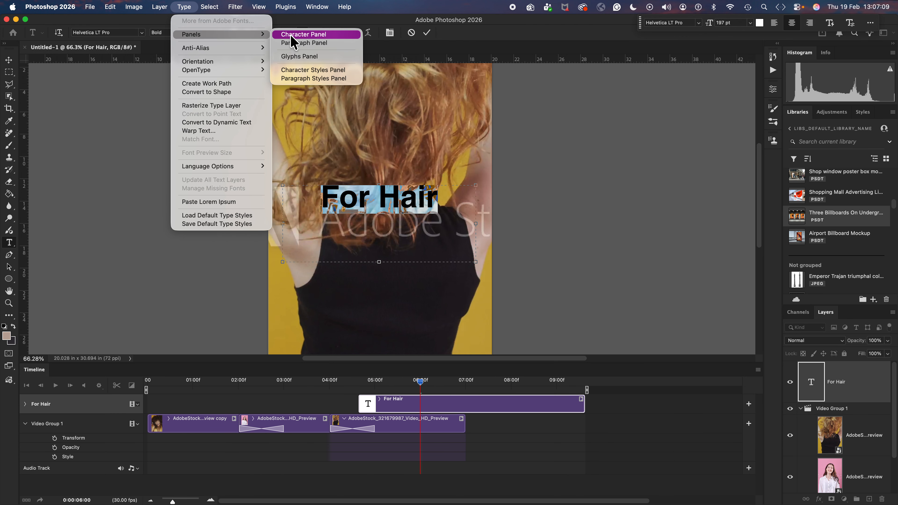
left_click(311, 35)
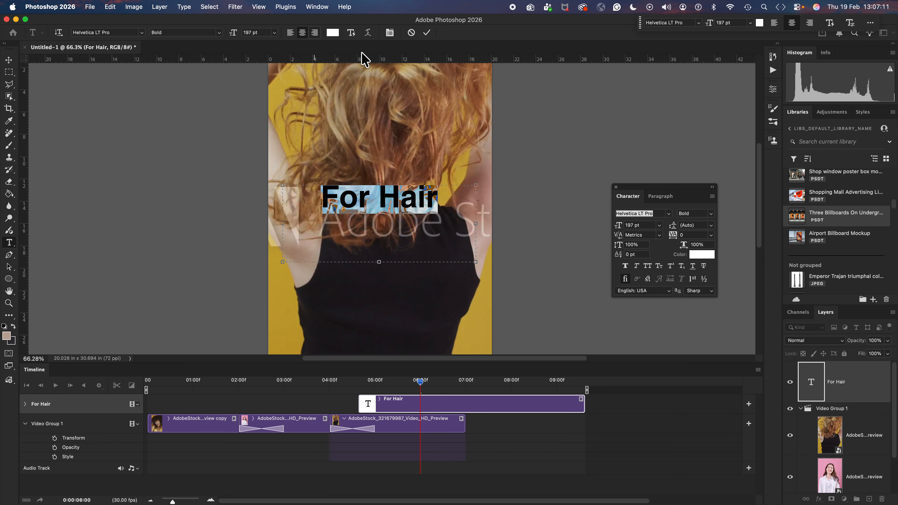
left_click(625, 266)
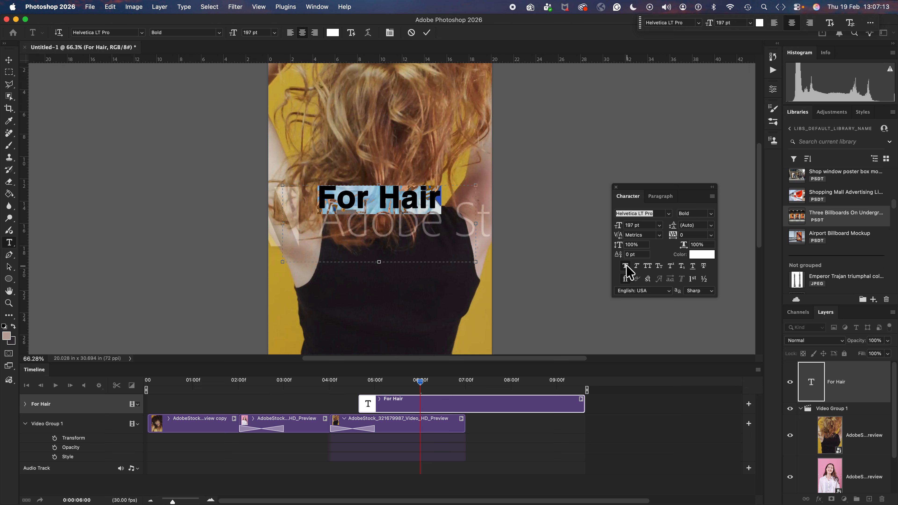
left_click(625, 265)
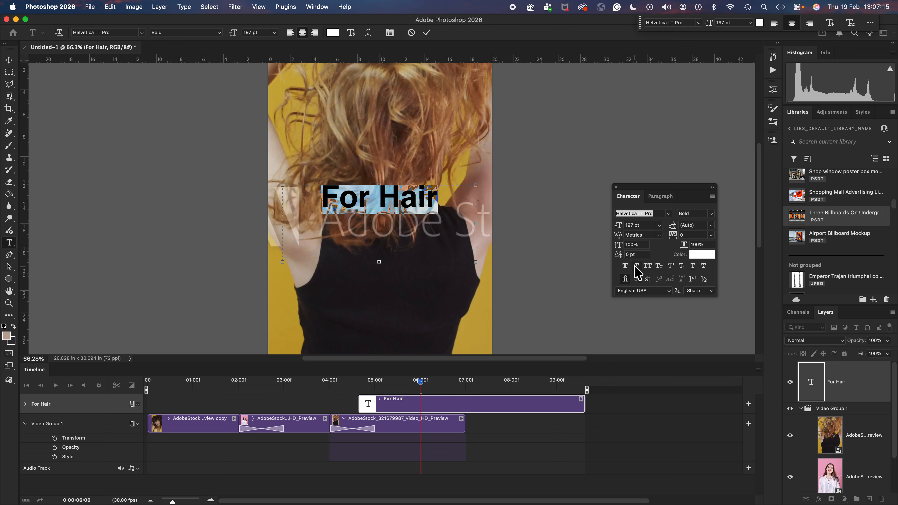
left_click(647, 266)
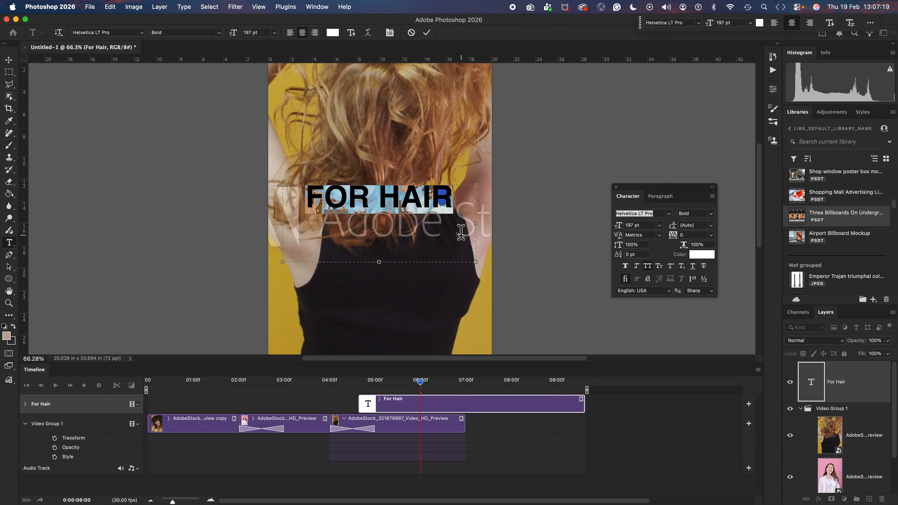
- Change the title's font to Alumni Sans Black and set its size to 300 pt
left_click(669, 213)
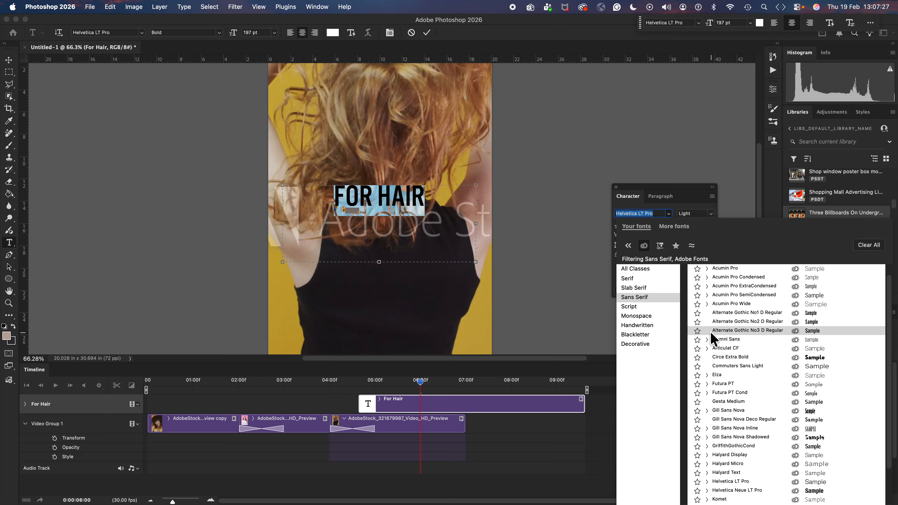
left_click(708, 340)
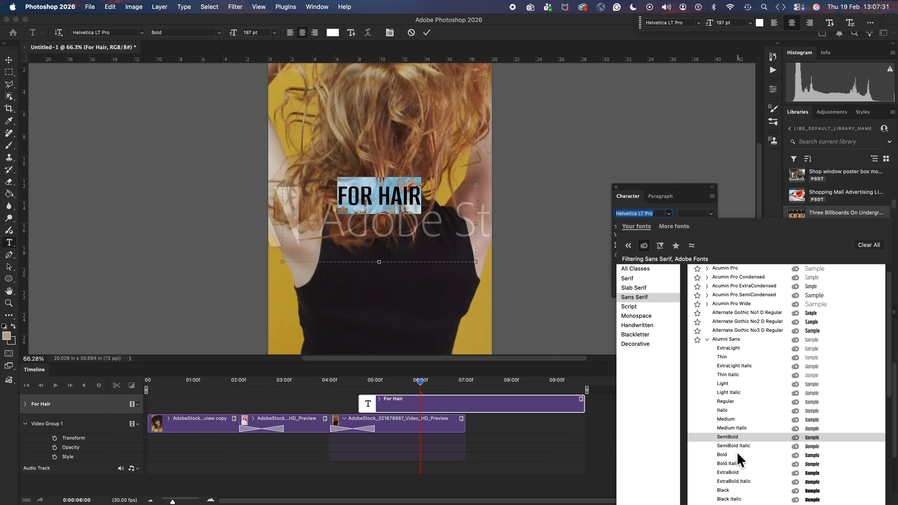
scroll(737, 455, "down", 1)
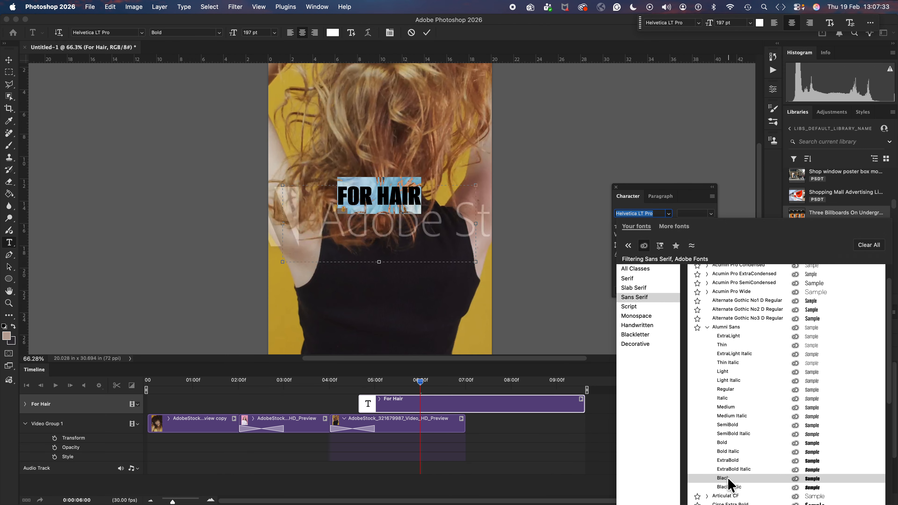
left_click(728, 478)
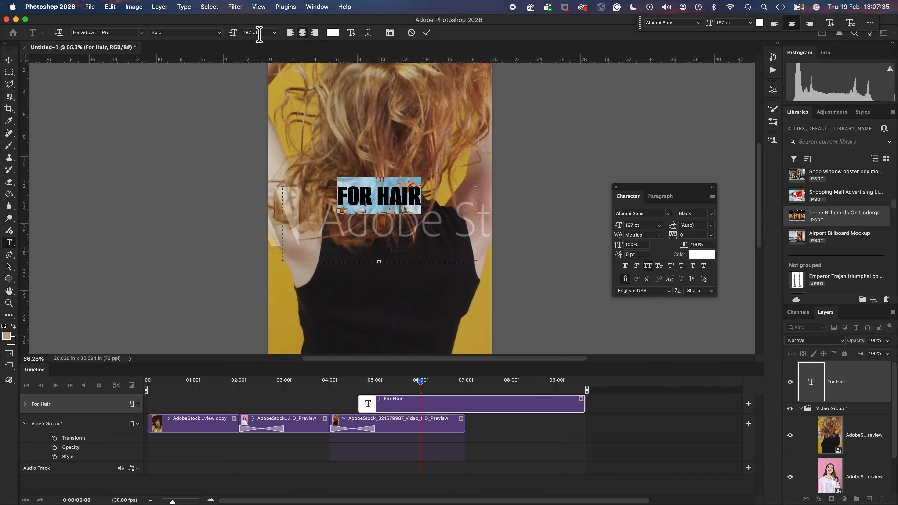
left_click(275, 33)
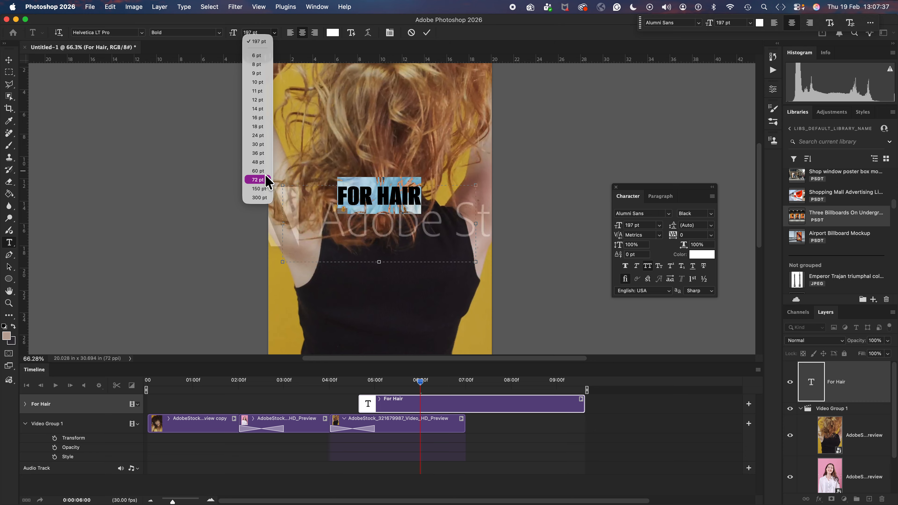
left_click(263, 198)
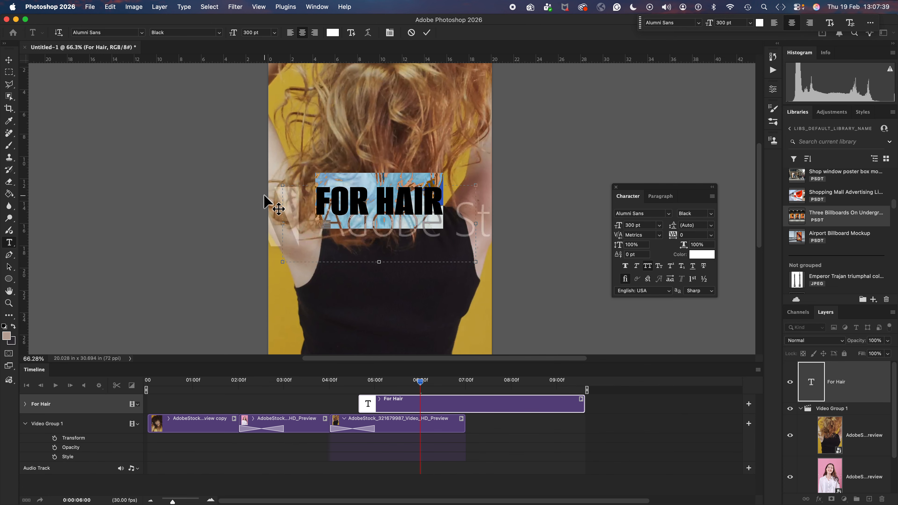
left_click(392, 205)
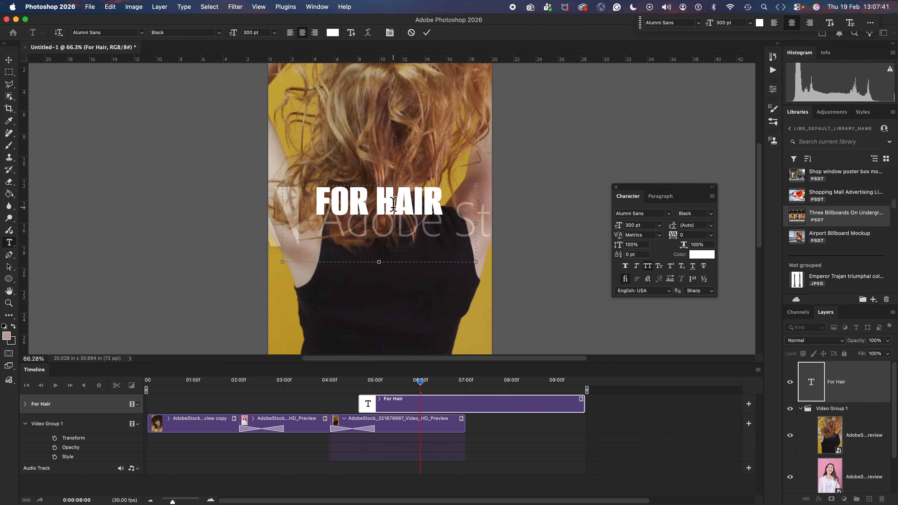
- Move the title down onto the woman's black top and scale it up to about 124.71%
left_click(9, 59)
left_click_drag(382, 212, 381, 296)
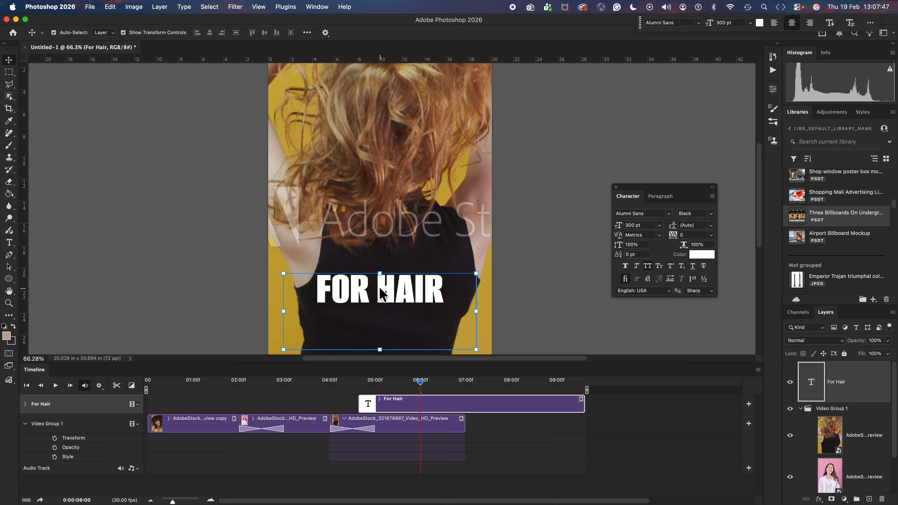
key("super+t")
mouse_move(381, 350)
left_mouse_down()
mouse_move(385, 360)
mouse_move(384, 333)
left_mouse_up()
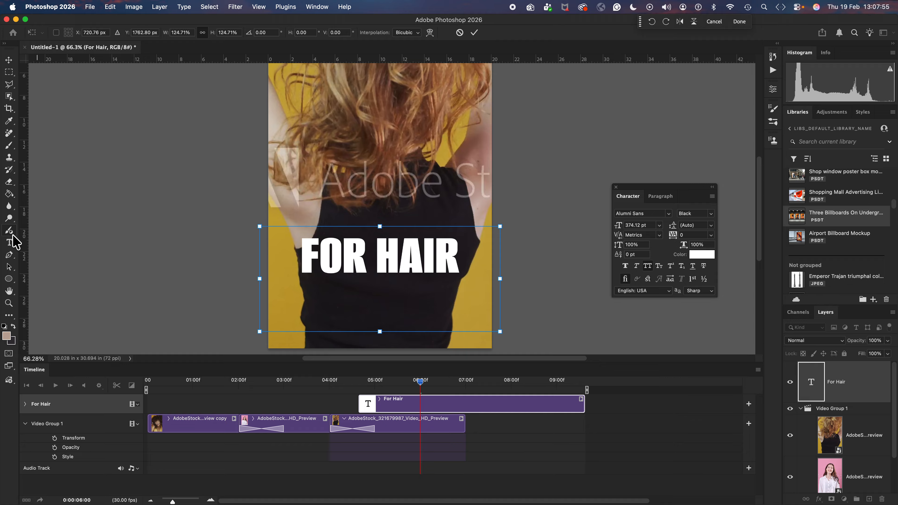
- Commit the transform and shorten the title's text box so it fits closely around the single line
left_click(9, 243)
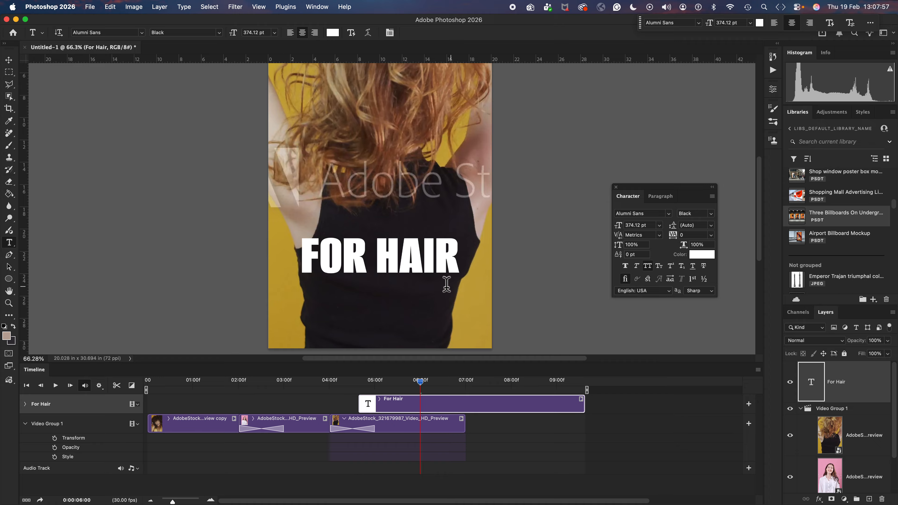
left_click_drag(455, 254, 384, 274)
left_click(9, 60)
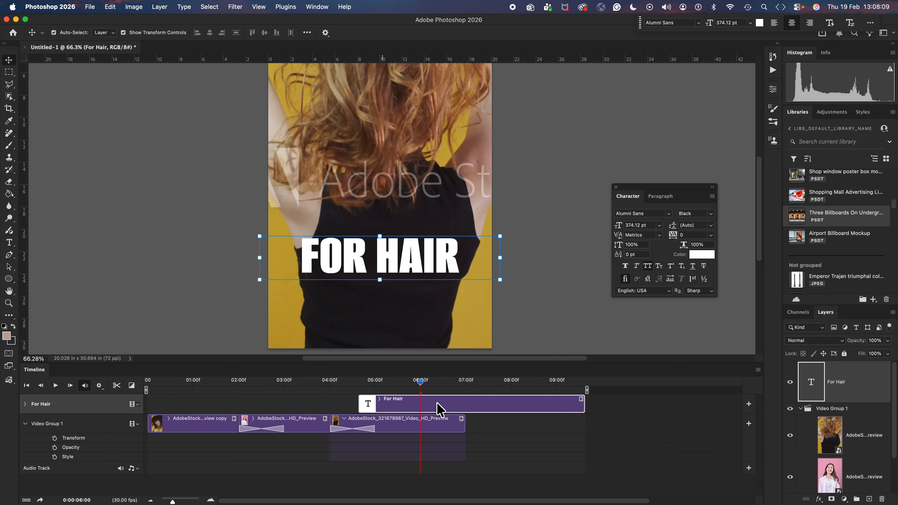
- Expand the "For Hair" track's animatable properties in the timeline
left_click(25, 404)
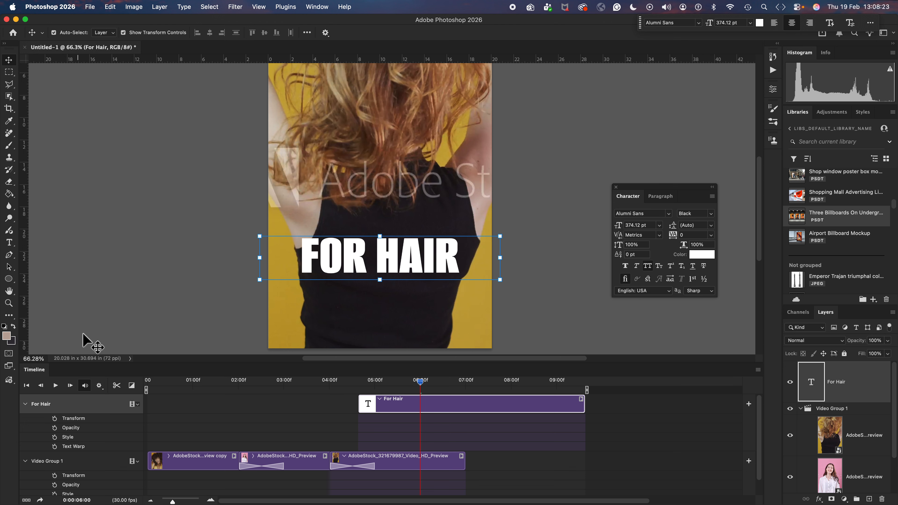
left_click(134, 7)
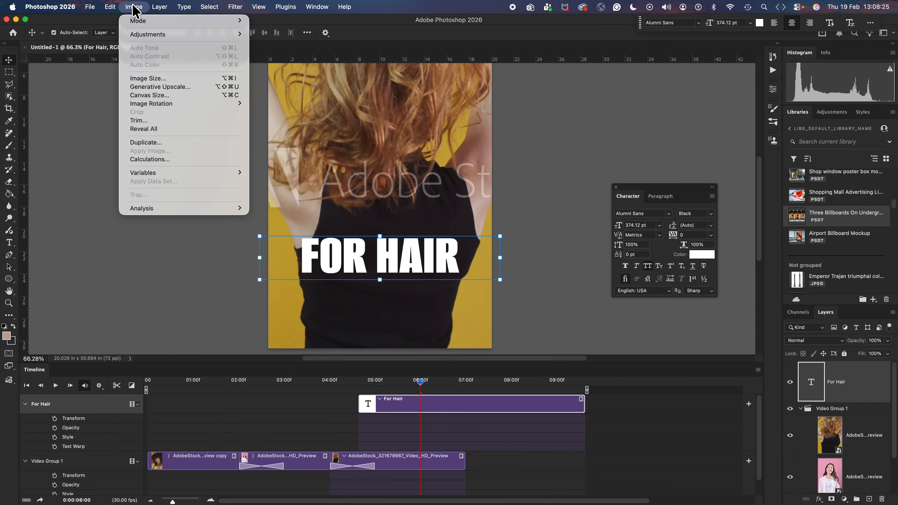
mouse_move(115, 9)
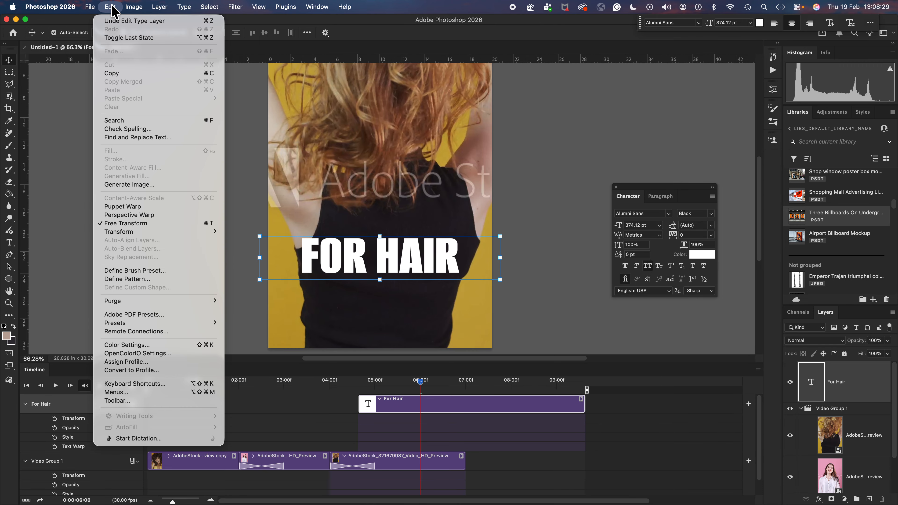
mouse_move(184, 7)
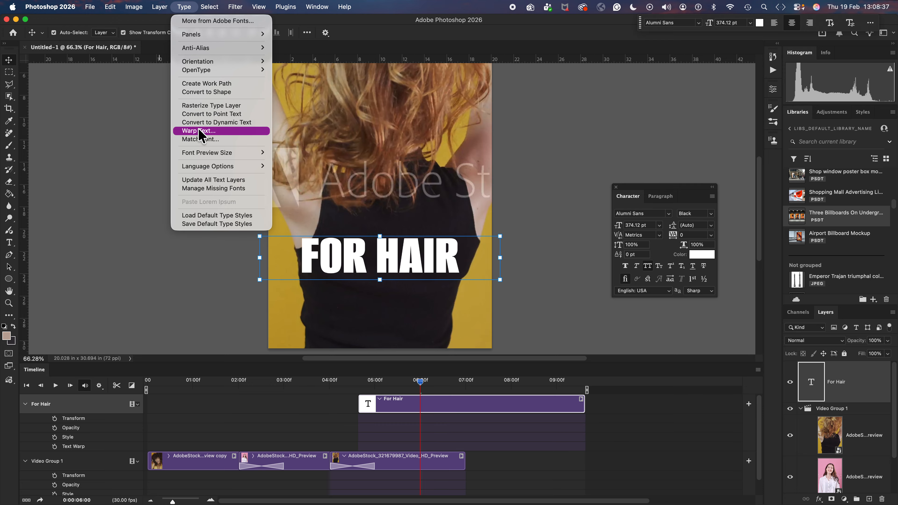
left_click(218, 136)
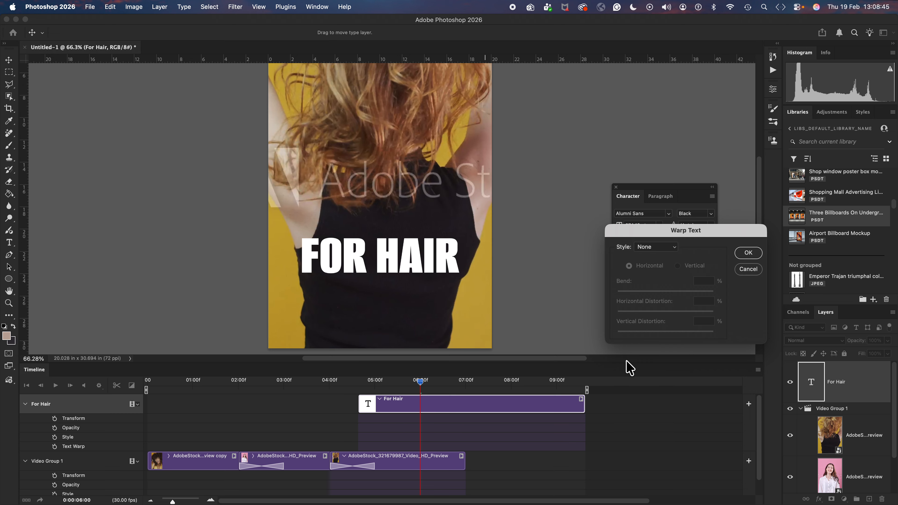
left_click(757, 270)
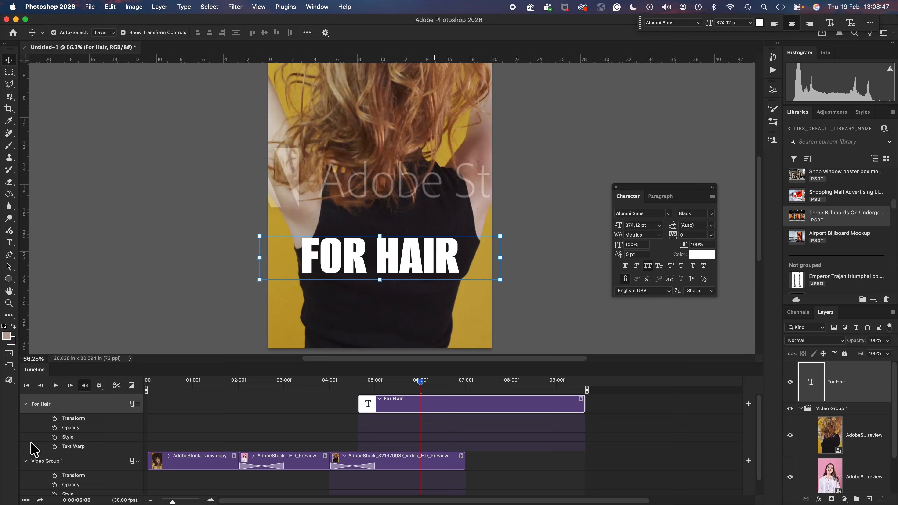
- Add a Text Warp keyframe to the "For Hair" track at 0:00:06:00 and move the playhead to 0:00:06:29
left_click(55, 446)
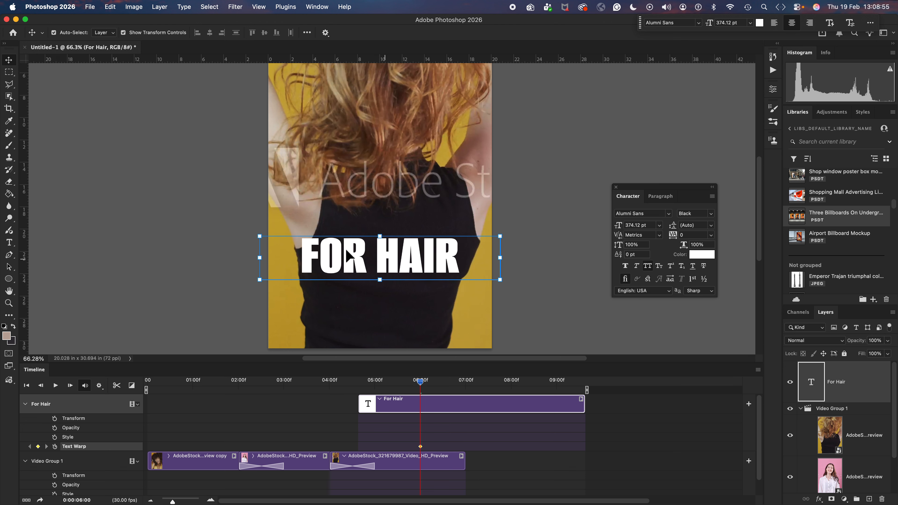
left_click_drag(421, 381, 466, 389)
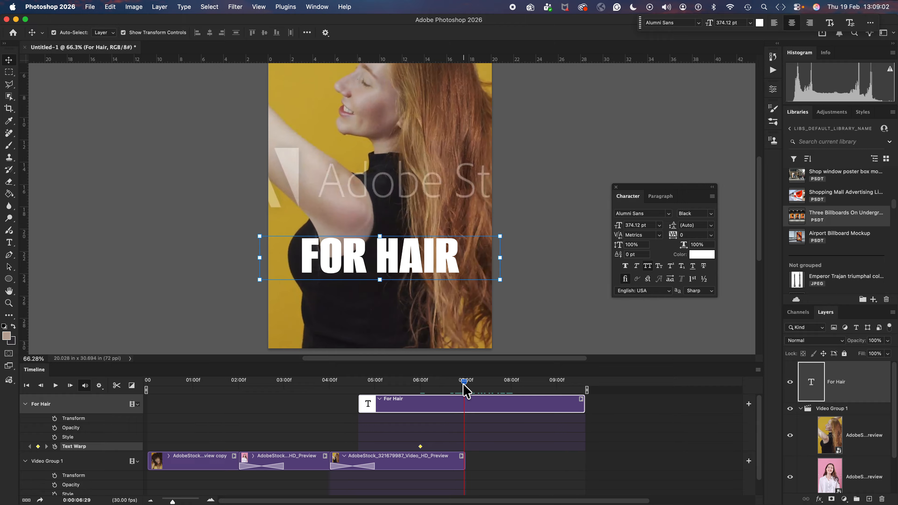
- Add a Style keyframe to the "For Hair" track at 0:00:06:29 and warp the title with a horizontal Arch at +50% bend
left_click(54, 438)
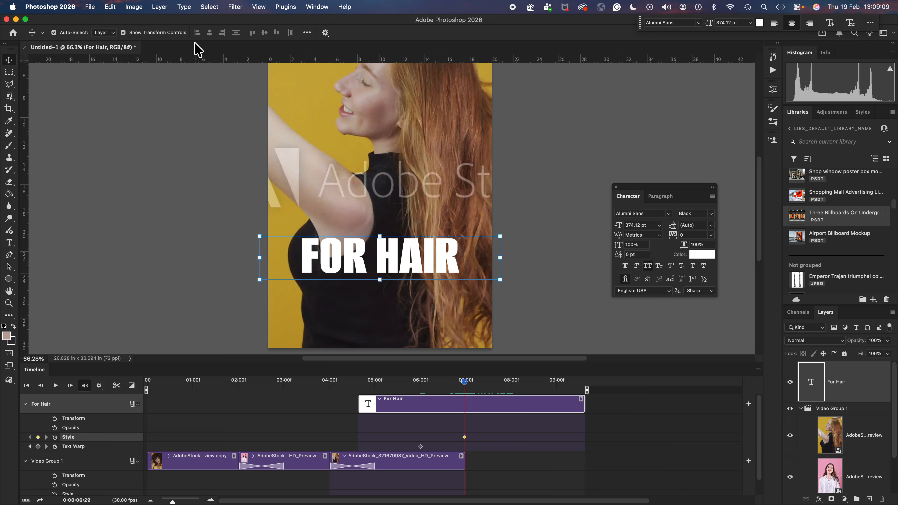
left_click(184, 7)
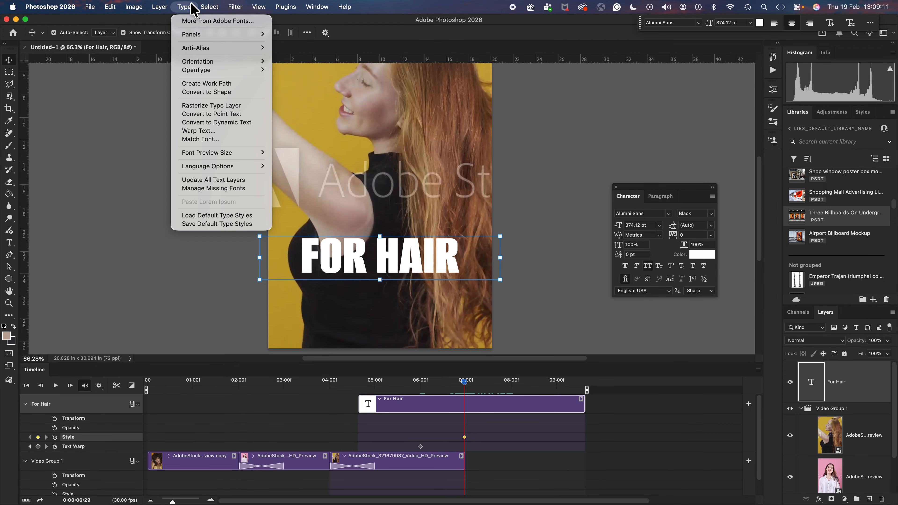
left_click(204, 132)
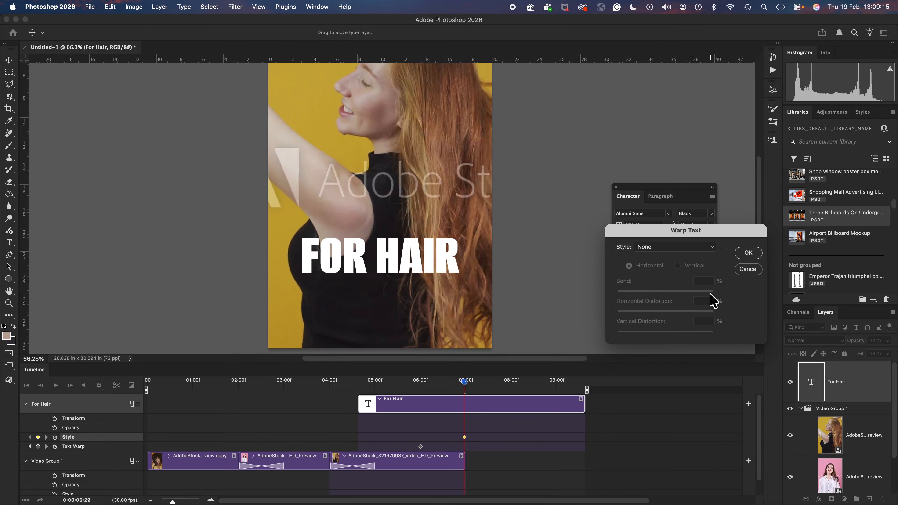
left_click(712, 248)
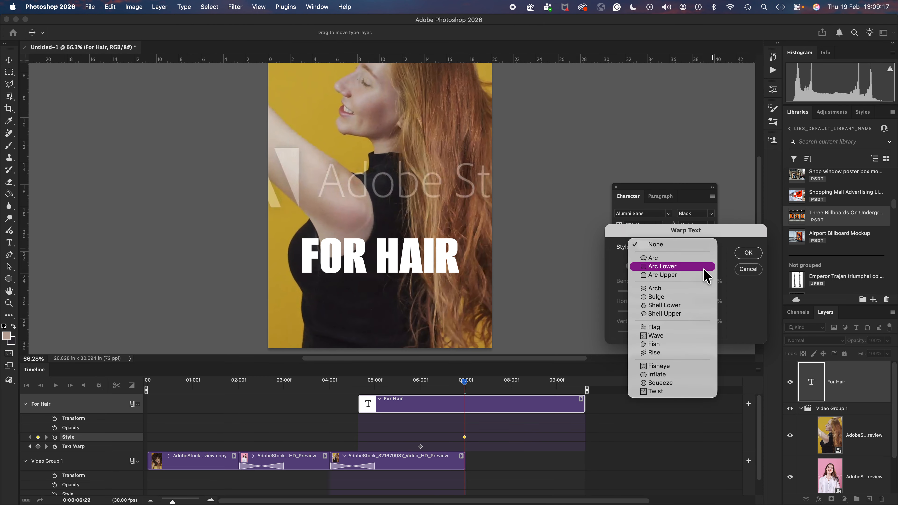
left_click(697, 288)
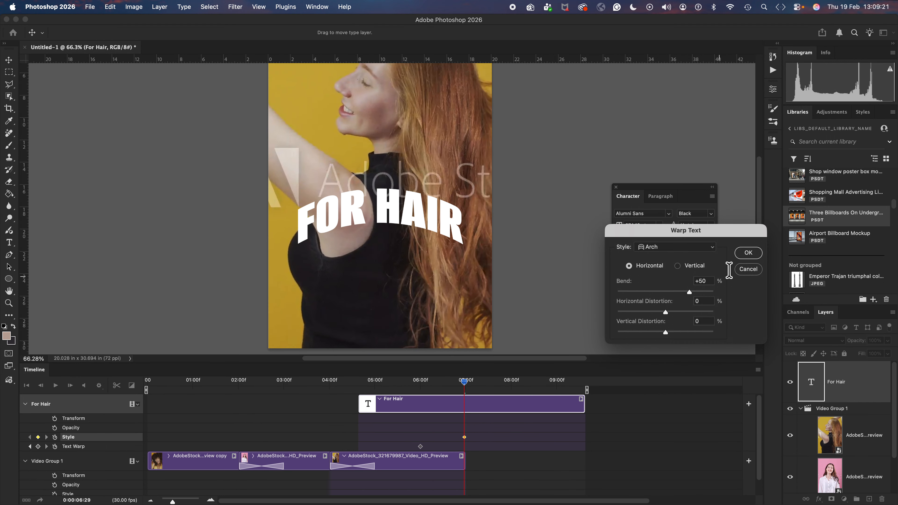
left_click(753, 255)
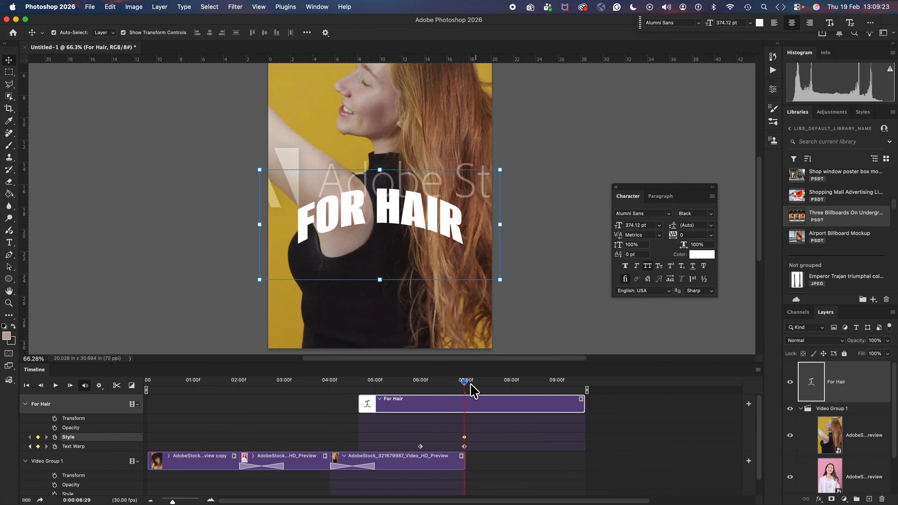
- Scrub the timeline between about 0:00:04:29 and 0:00:06:27 to check the title's warp animation
left_click_drag(464, 382, 461, 403)
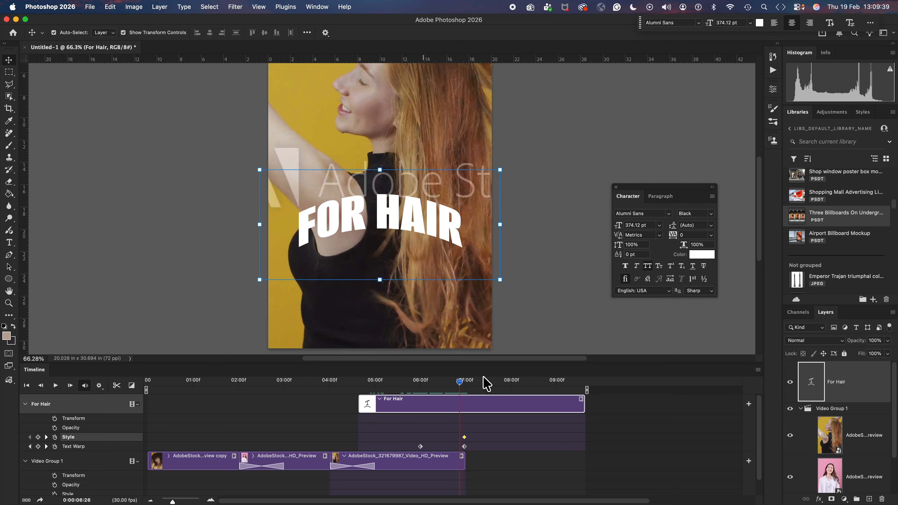
left_click(458, 381)
left_click_drag(458, 382, 374, 403)
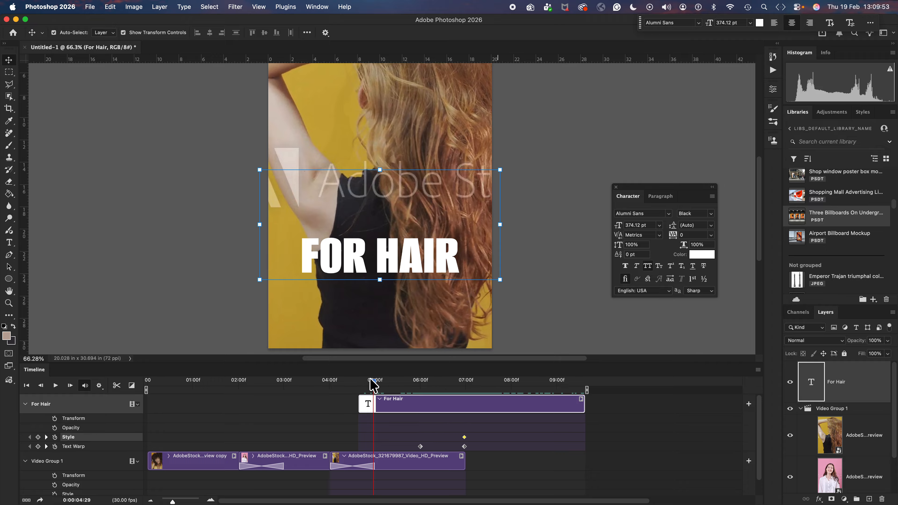
left_click_drag(373, 382, 460, 383)
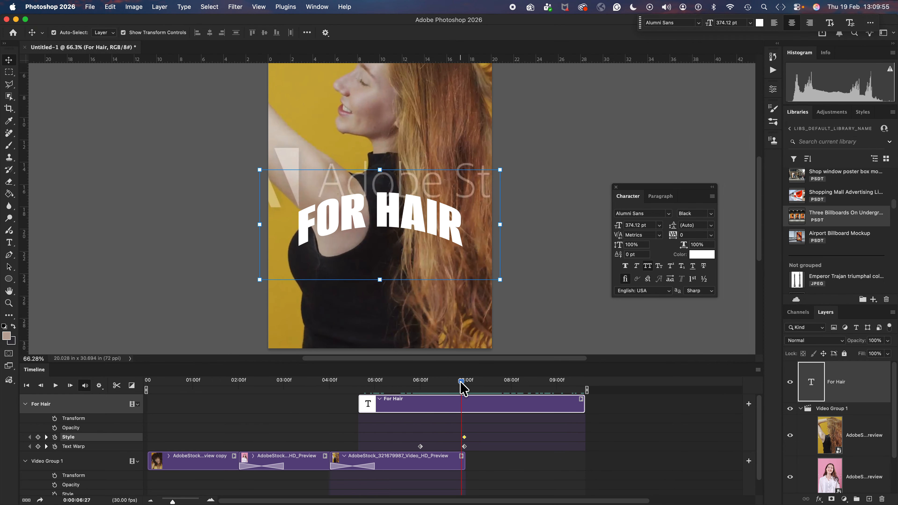
- Create a new empty layer above the "For Hair" title, in Normal mode at 100% opacity
left_click(893, 313)
left_click(824, 112)
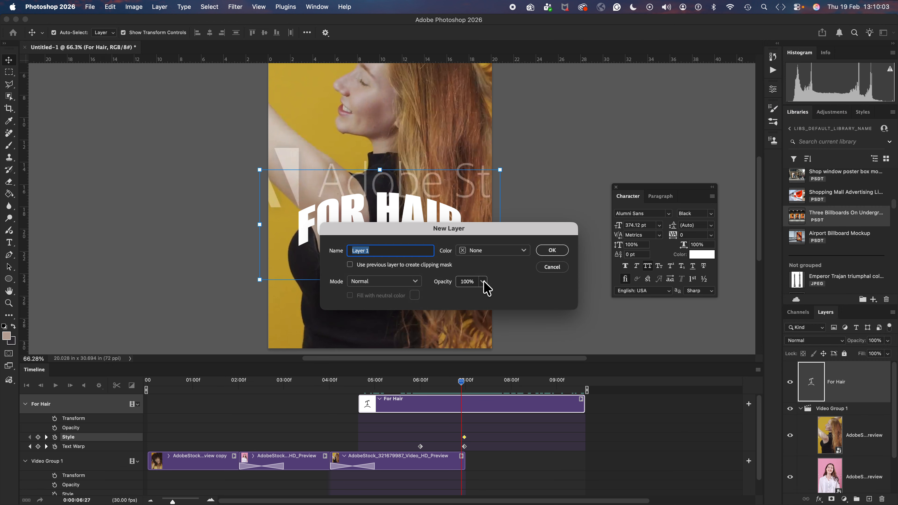
left_click(557, 251)
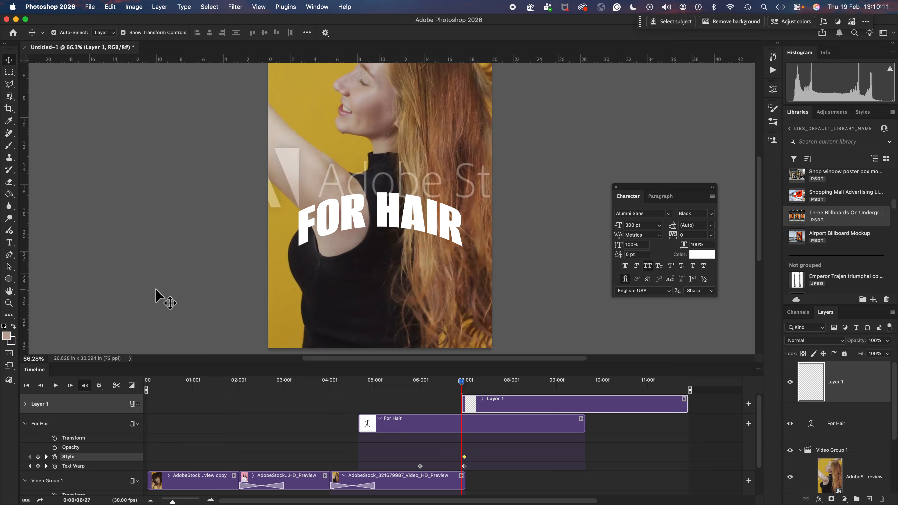
- Place the playhead at 0:00:09:29 and fill the new layer with the near-black colour using the Paint Bucket
left_click(14, 326)
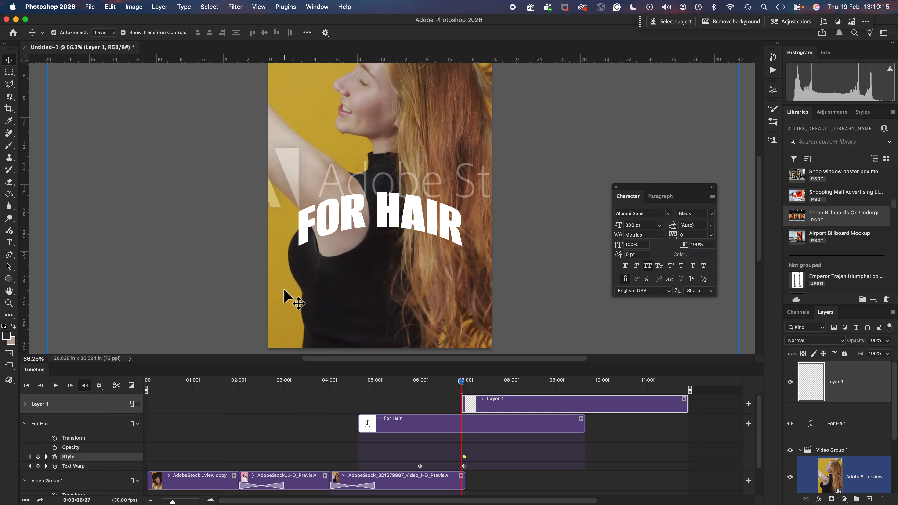
key("i")
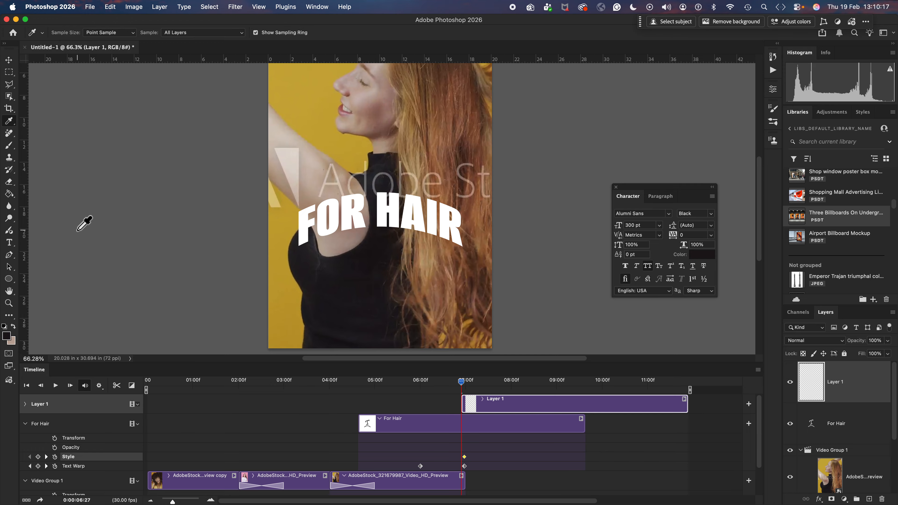
left_click(9, 193)
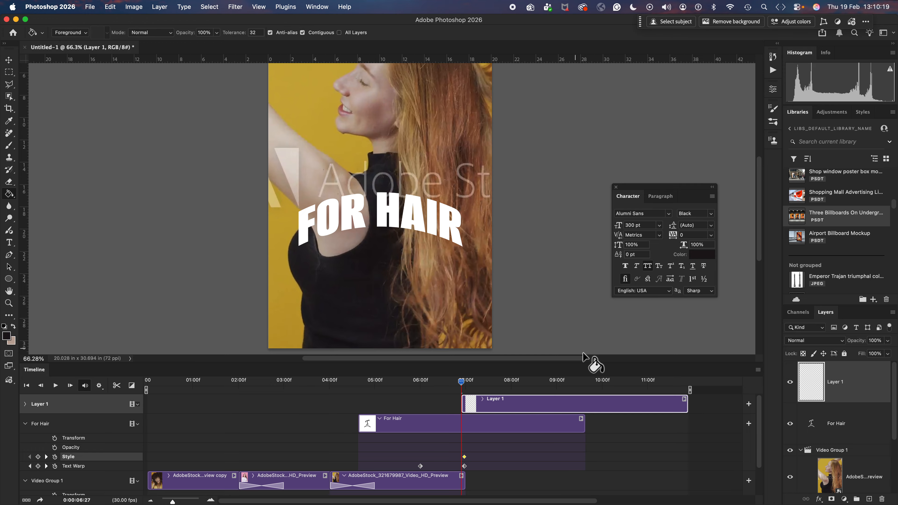
left_click(601, 382)
left_click(400, 185)
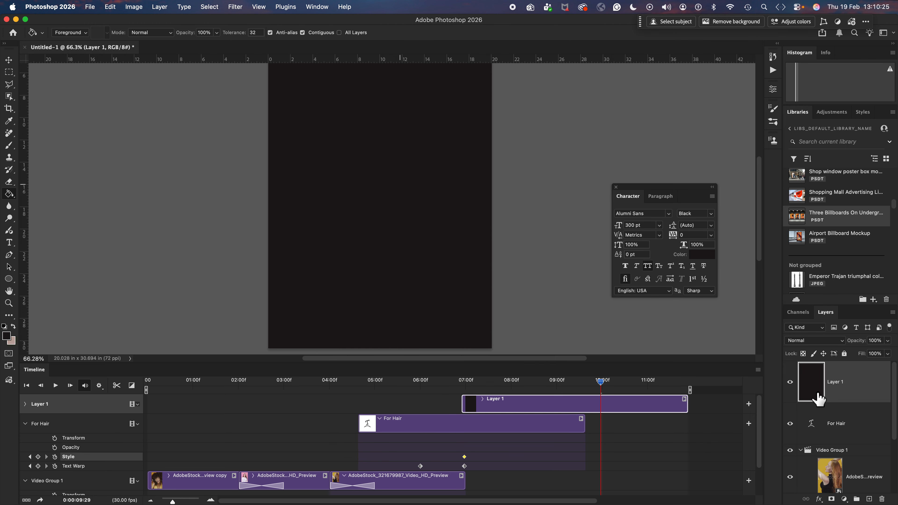
- Rename the filled layer "Black background" and place it at the bottom of Video Group 1
double_click(833, 382)
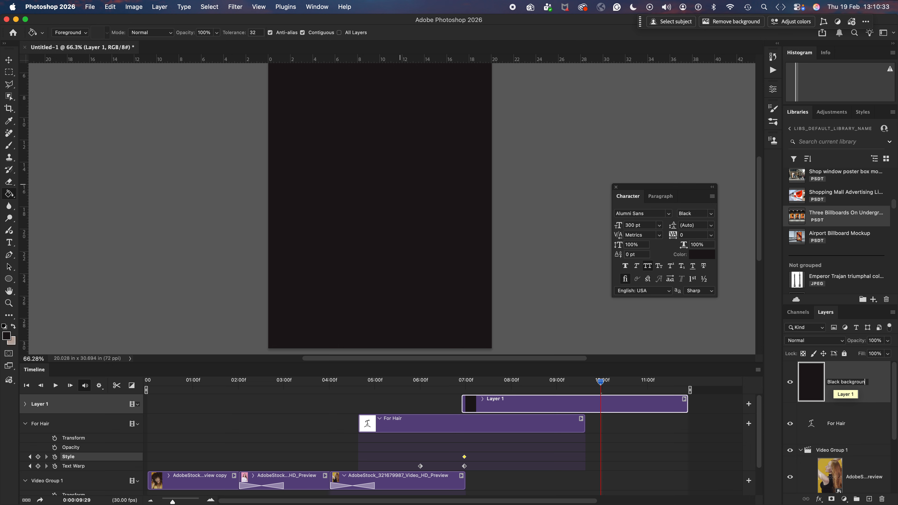
key("Return")
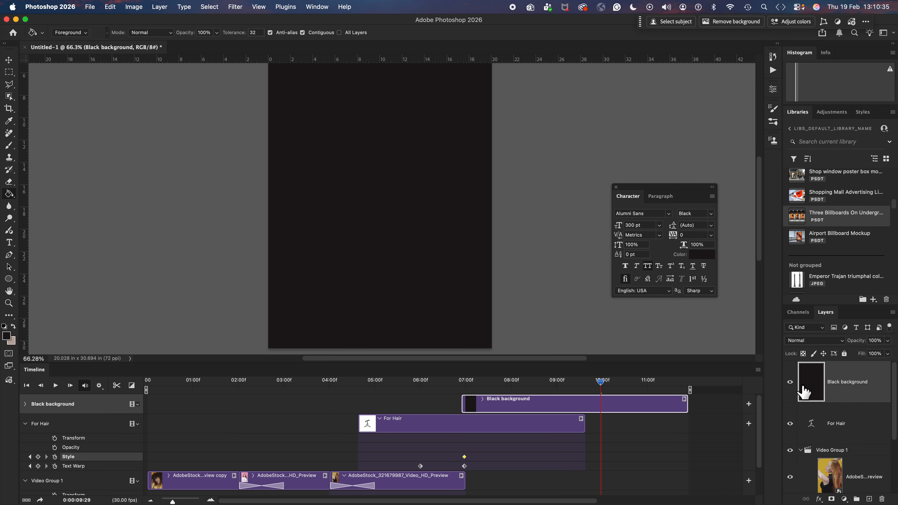
left_click_drag(811, 388, 825, 492)
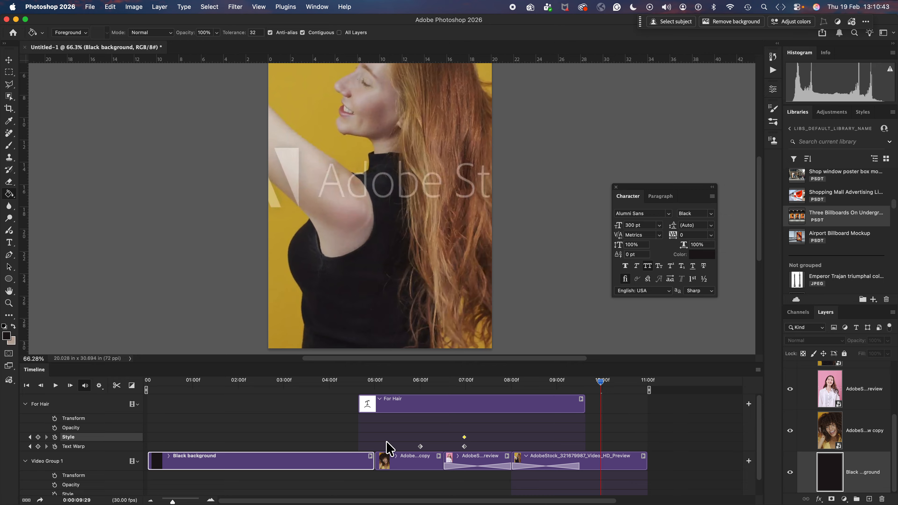
- Move the "Black background" clip to the end of the Video Group 1 track, after the three hair clips
left_click_drag(313, 468, 666, 480)
left_click_drag(348, 451, 641, 472)
left_click_drag(331, 452, 653, 424)
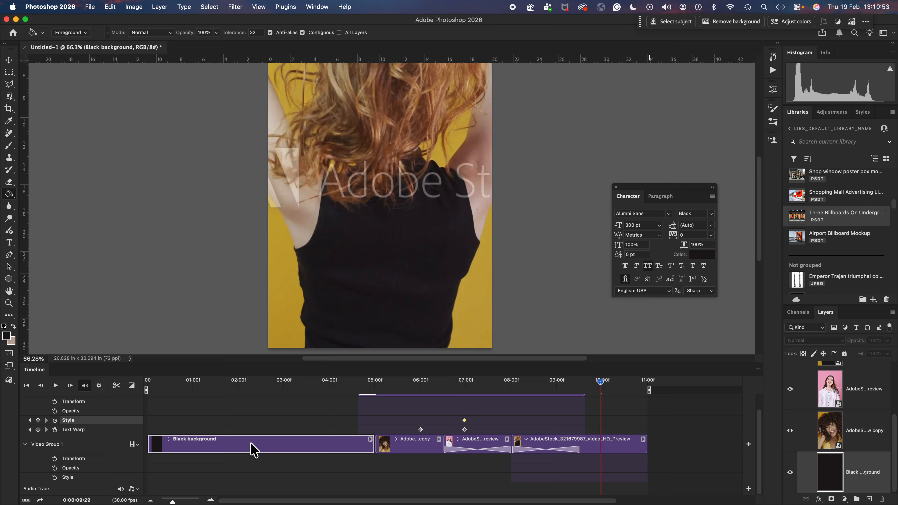
left_click_drag(160, 437, 661, 451)
scroll(870, 466, "down", 2)
left_click(869, 450)
double_click(870, 460)
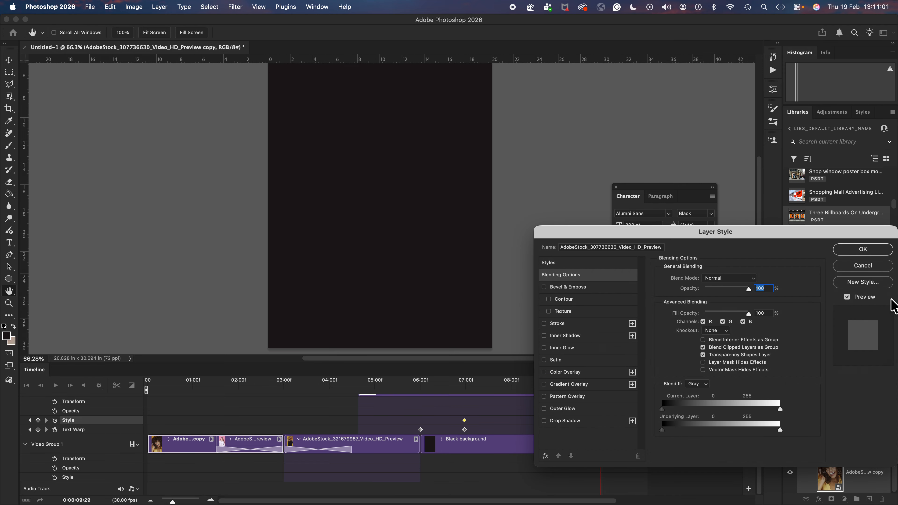
left_click(878, 267)
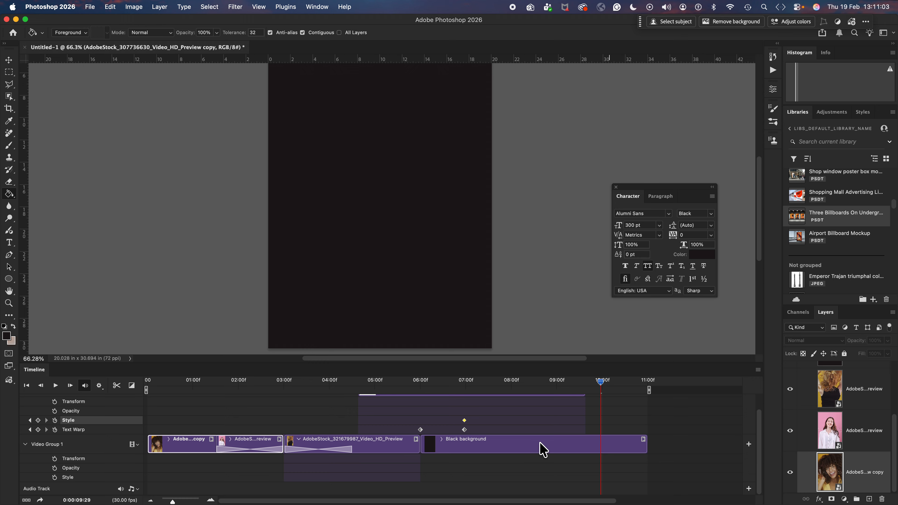
- Move the "Black background" layer below the curly-haired woman's layer at the bottom of Video Group 1
left_click_drag(831, 371, 828, 481)
scroll(665, 490, "up", 1)
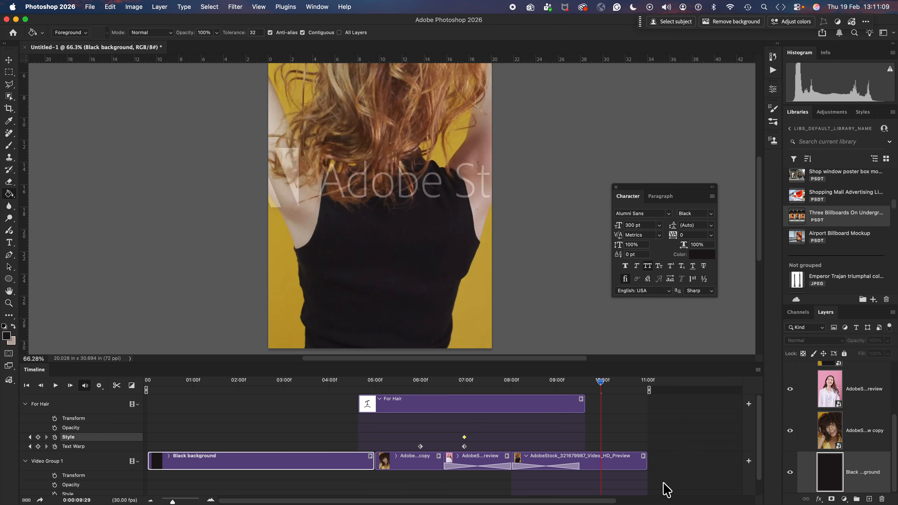
scroll(664, 490, "down", 1)
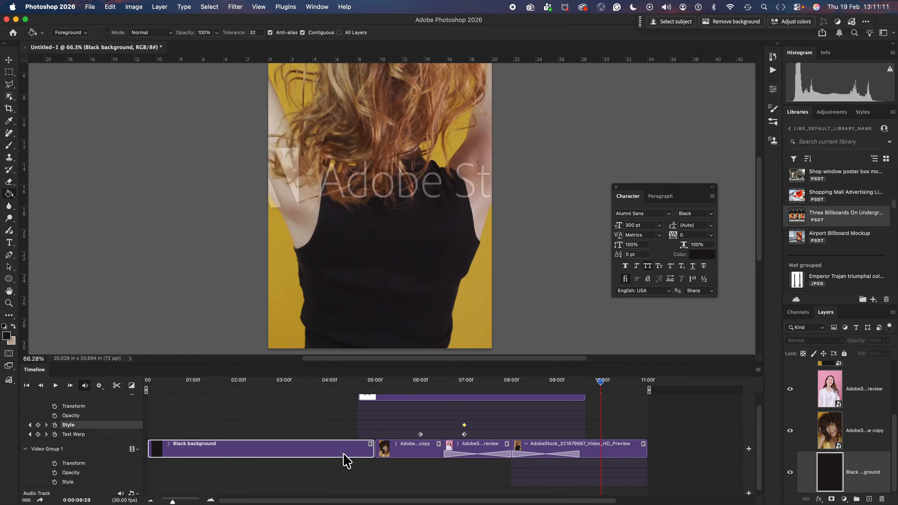
- Move the "Black background" clip after the last hair clip in Video Group 1, leaving a short gap before it
left_click_drag(240, 456, 586, 444)
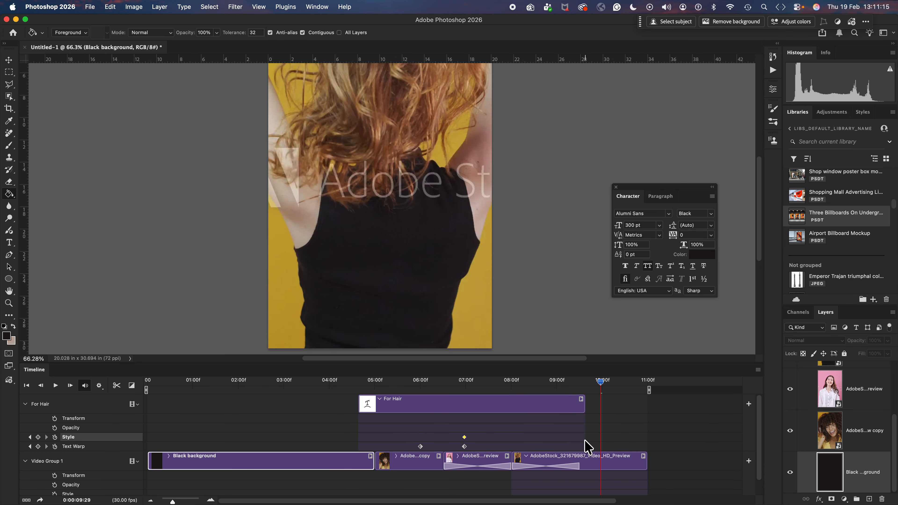
left_click_drag(274, 463, 709, 409)
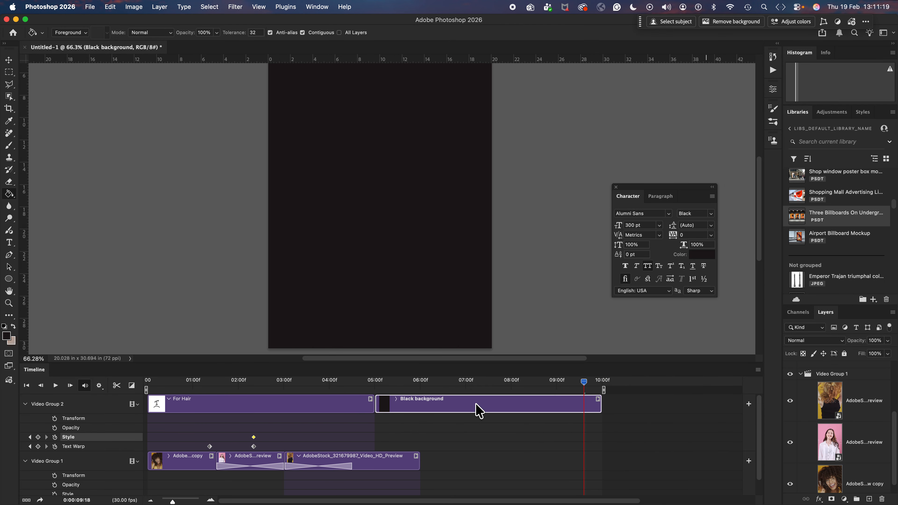
left_click_drag(478, 411, 526, 467)
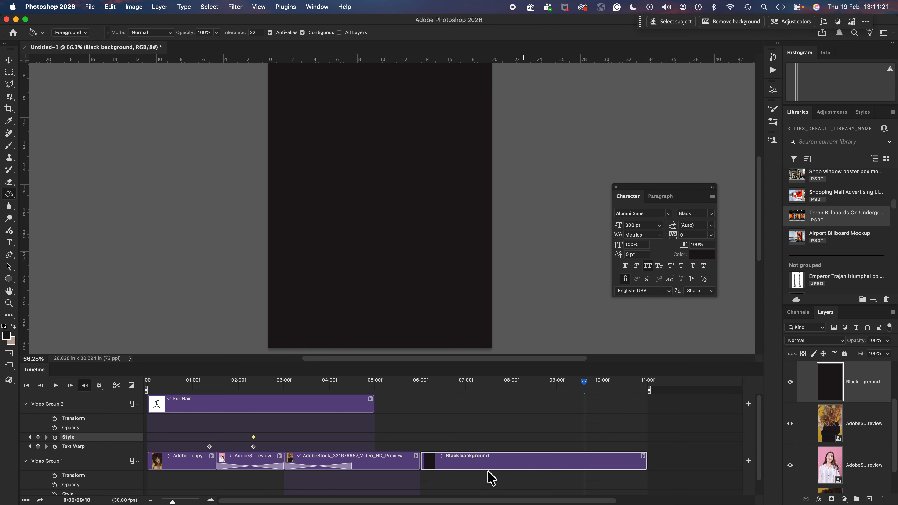
scroll(491, 477, "down", 2)
left_click_drag(462, 450, 491, 447)
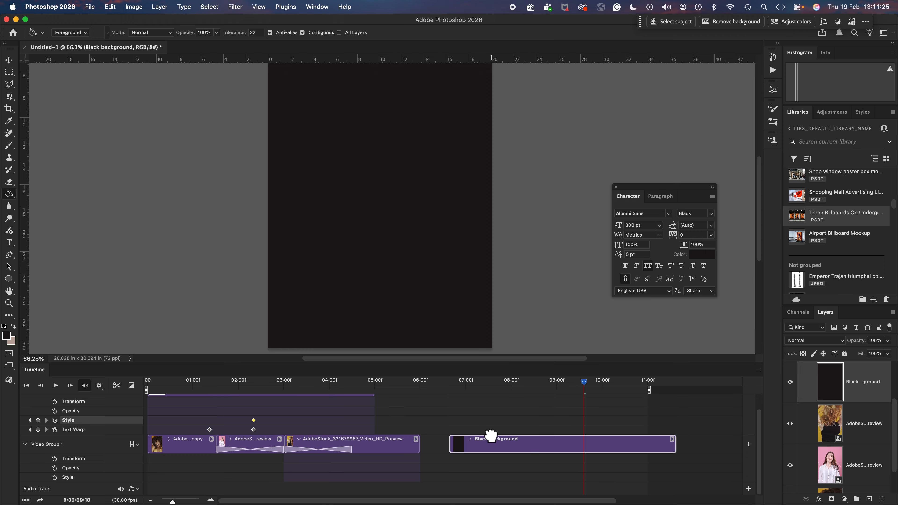
- Try to place the "Black background" layer directly above the curly-haired woman's layer, and undo the reorder
scroll(836, 463, "down", 2)
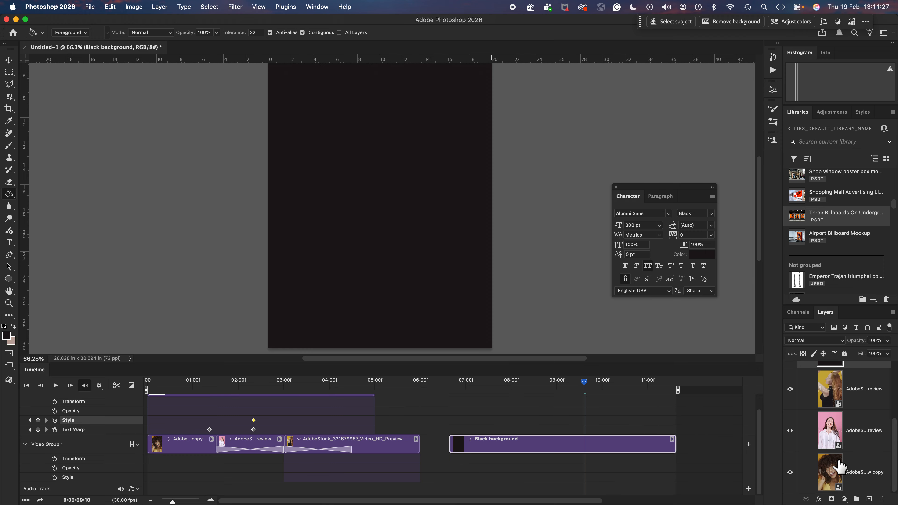
left_click_drag(866, 367, 850, 465)
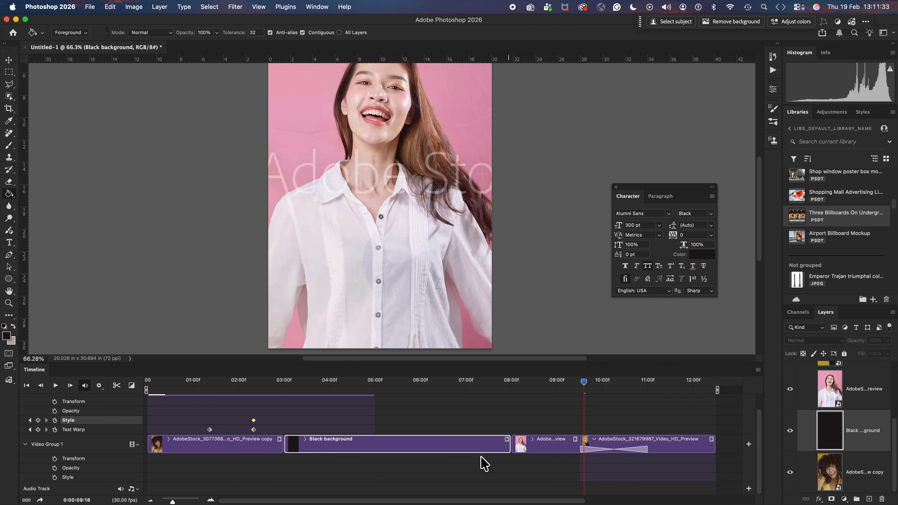
key("super+z")
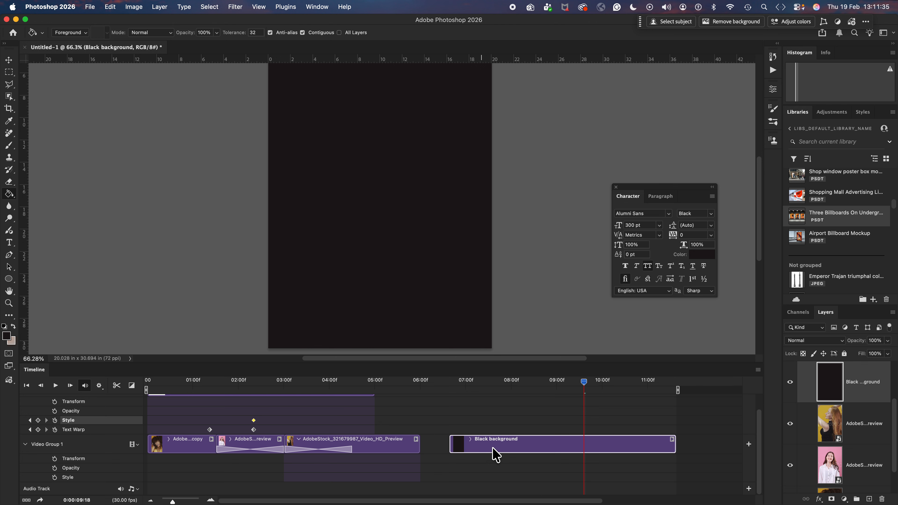
- Shift the "Black background" clip closer to the last hair clip and collapse Video Group 1's track properties
mouse_move(497, 458)
left_mouse_down()
mouse_move(458, 459)
mouse_move(479, 456)
left_mouse_up()
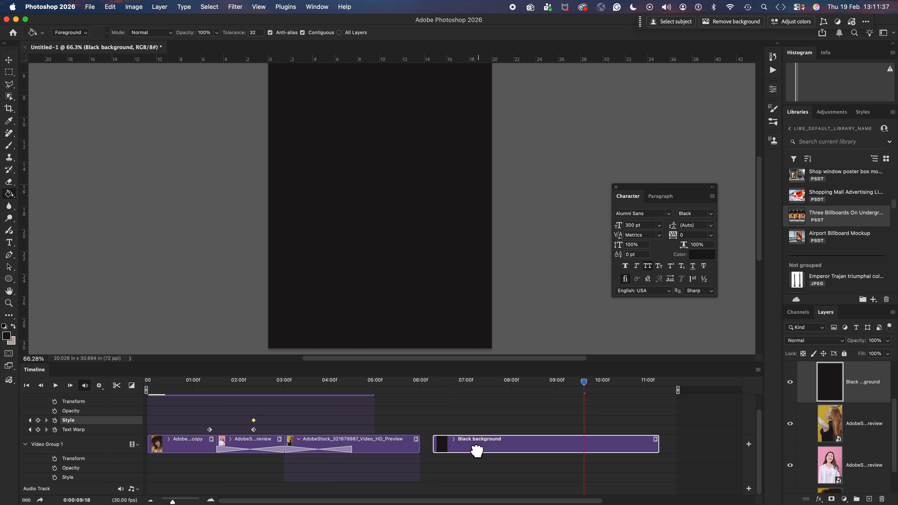
left_click(25, 445)
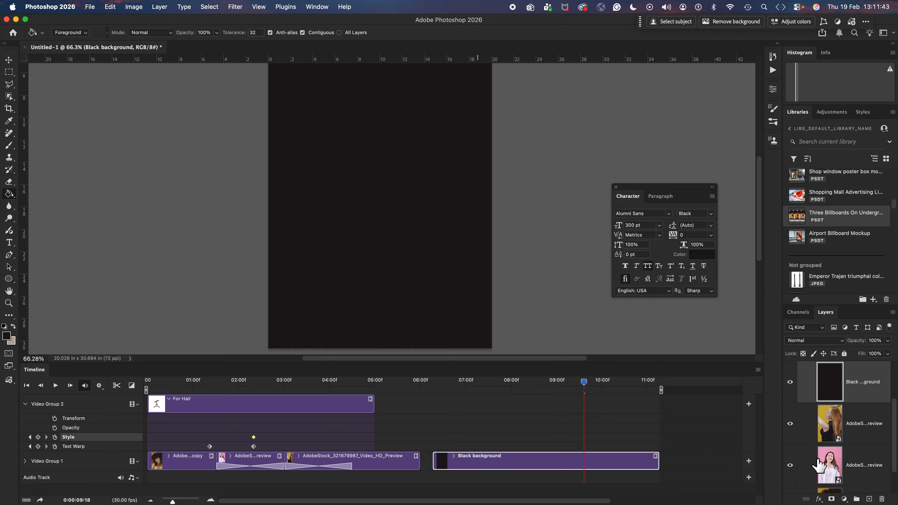
scroll(819, 466, "down", 2)
scroll(818, 465, "up", 2)
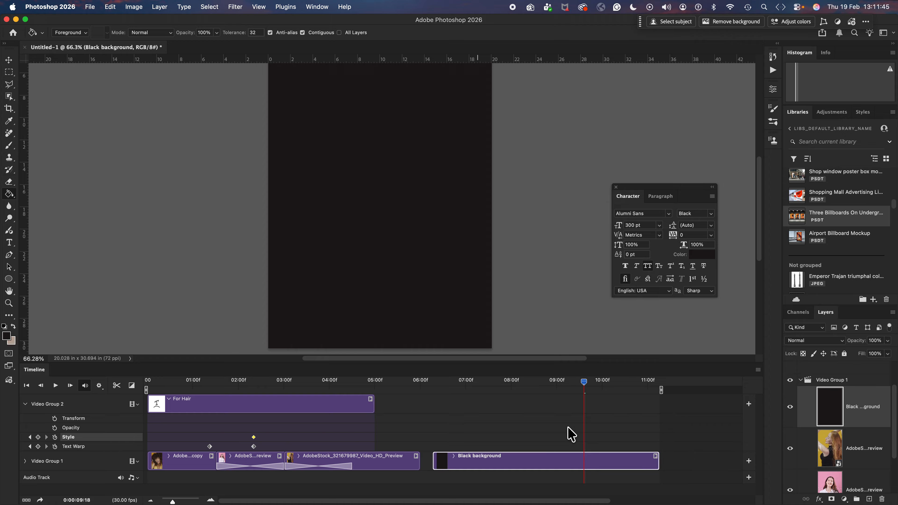
left_click_drag(478, 469, 473, 468)
- Shift the selected hair clips later so the last one meets the "Black background" clip
left_click_drag(390, 469, 419, 451)
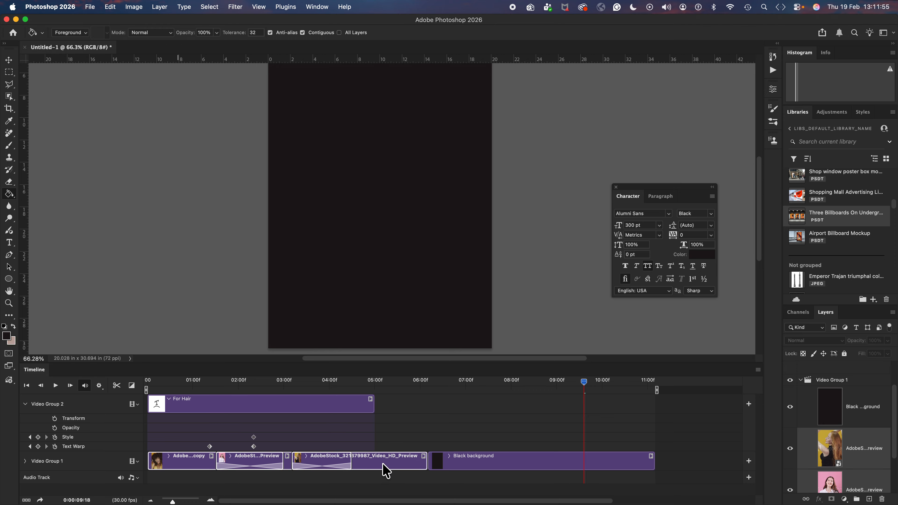
left_click_drag(392, 465, 483, 443)
left_click_drag(566, 449, 566, 448)
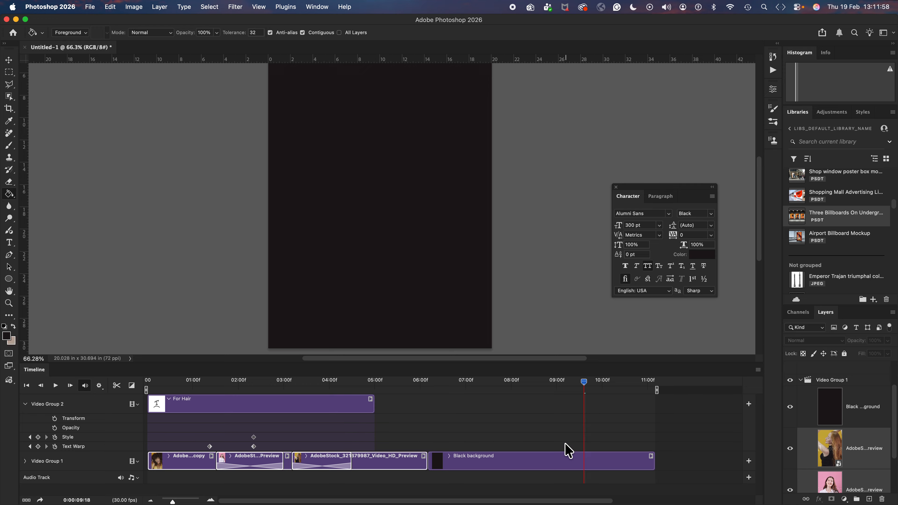
- Collapse Video Group 2's track properties and move the selected hair clips into that group, following the "For Hair" clip
left_click(25, 404)
left_click_drag(392, 430, 418, 414)
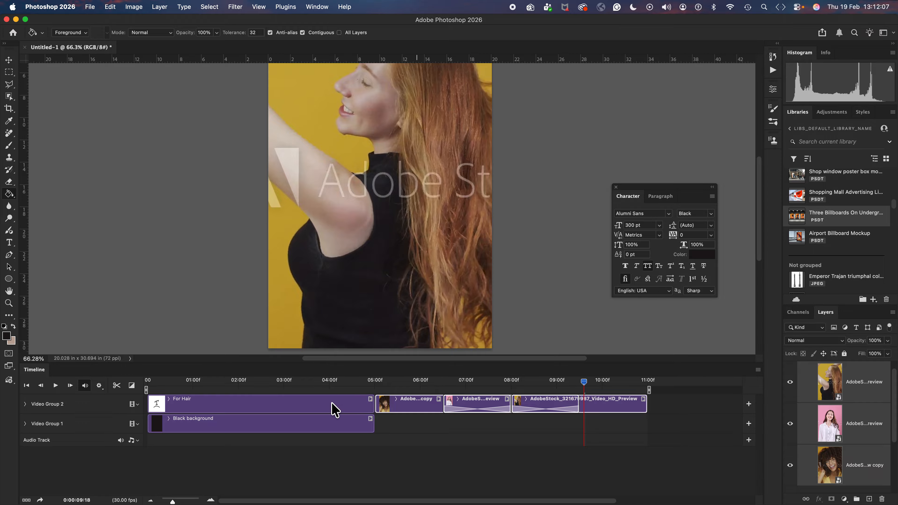
- Place the "For Hair" clip after the last hair clip in Video Group 2 and align the "Black background" clip beneath it
left_click_drag(255, 409, 719, 412)
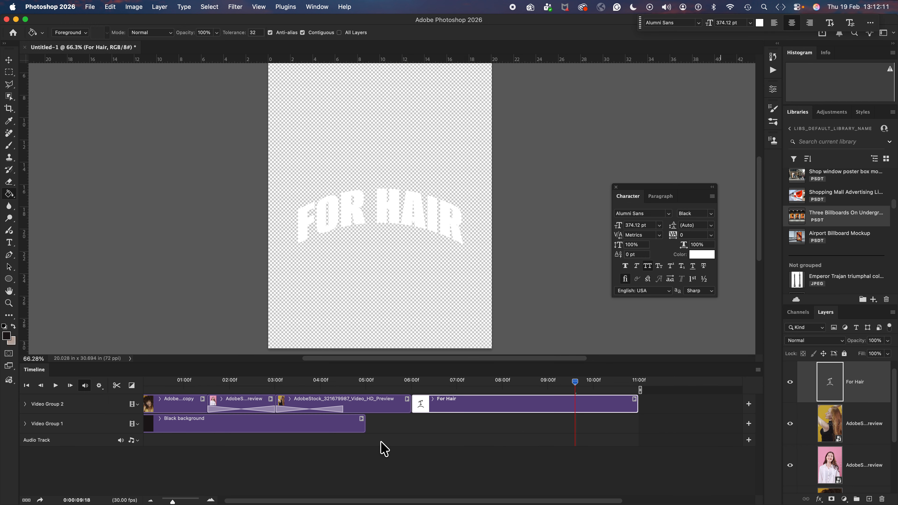
mouse_move(297, 430)
left_mouse_down()
mouse_move(643, 426)
mouse_move(588, 427)
left_mouse_up()
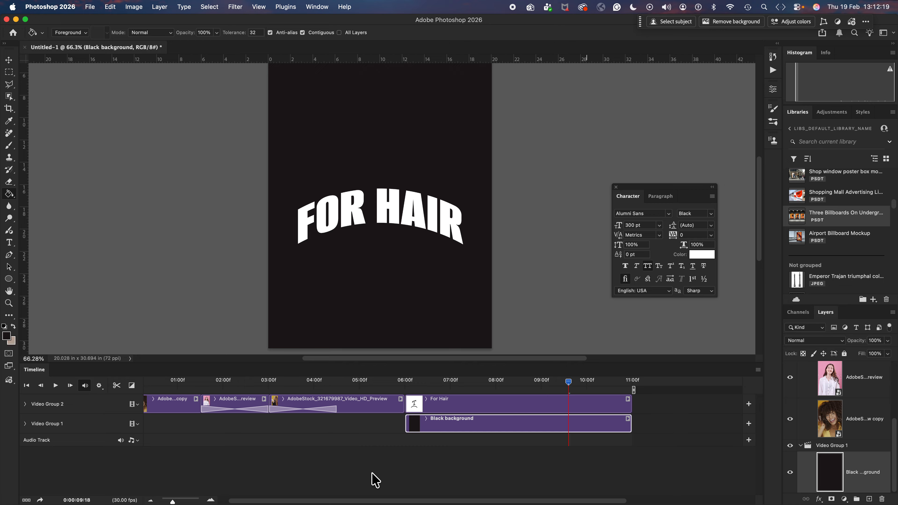
mouse_move(409, 385)
left_mouse_down()
mouse_move(374, 383)
mouse_move(420, 383)
left_mouse_up()
mouse_move(449, 431)
left_mouse_down()
mouse_move(428, 422)
mouse_move(456, 420)
mouse_move(446, 423)
left_mouse_up()
scroll(515, 462, "right", 2)
- Move the "For Hair" layer out of Video Group 2 to a separate track above it
left_click(488, 405)
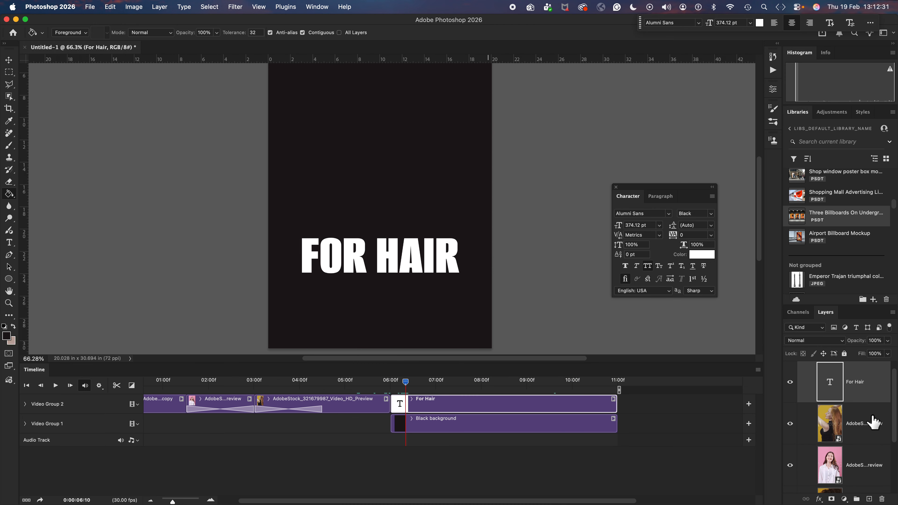
scroll(870, 393, "up", 1)
left_click_drag(836, 394, 820, 364)
- Shift the "For Hair" and "Black background" clips earlier so both start about one second before the last hair clip ends
left_click_drag(555, 406, 512, 409)
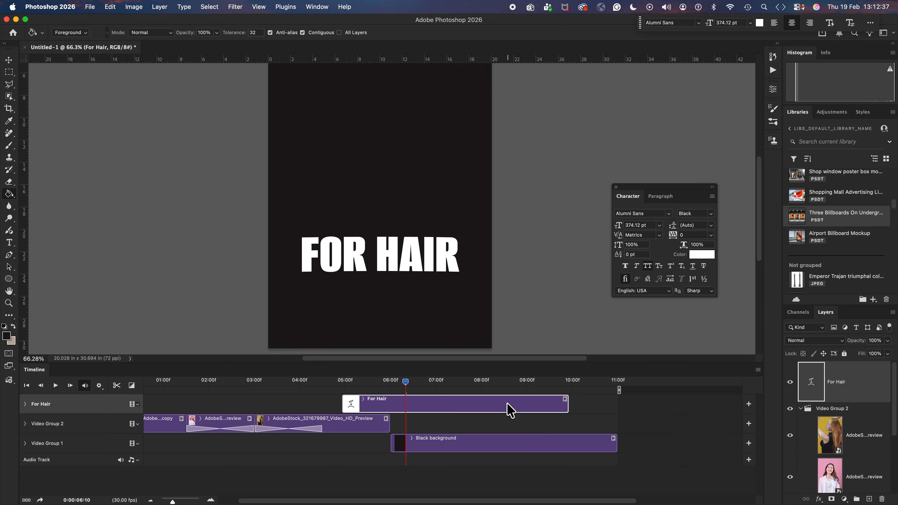
left_click_drag(407, 391, 358, 387)
left_click_drag(528, 445, 482, 446)
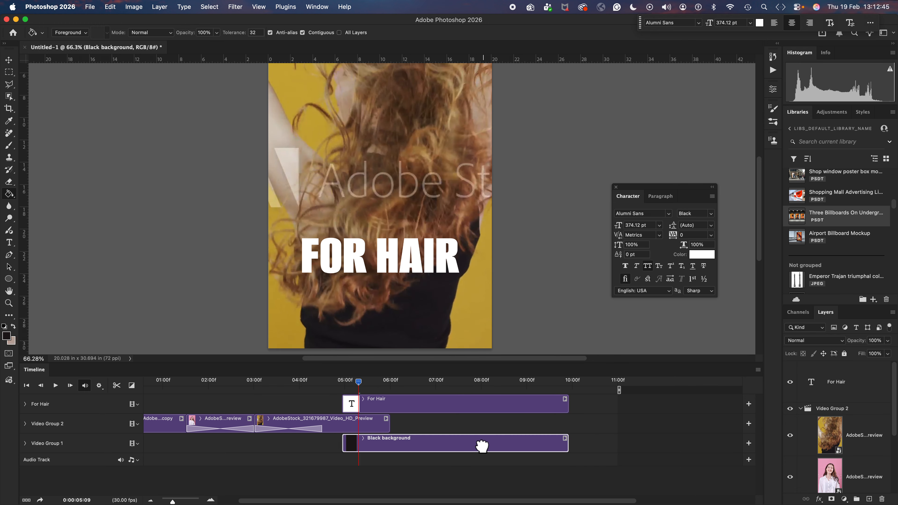
- Apply a 1 s Fade transition to the end of the last hair clip
left_click(393, 424)
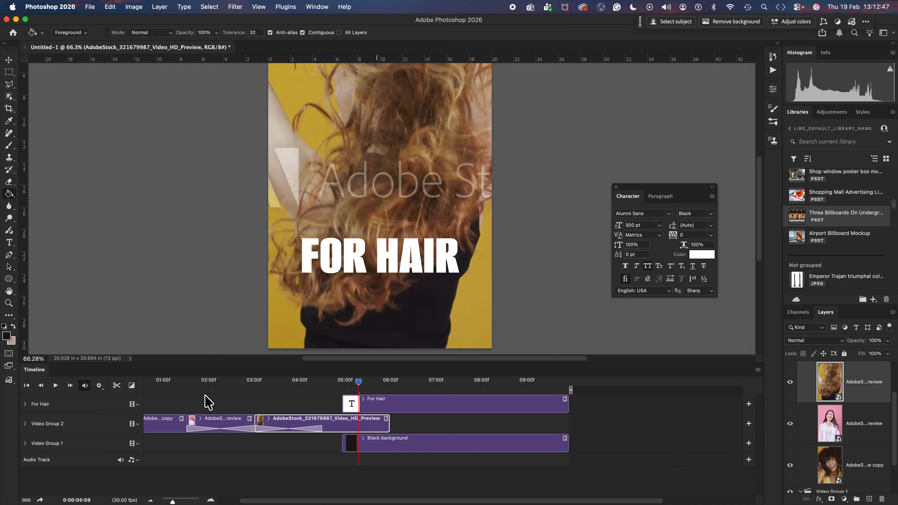
left_click(132, 385)
left_click_drag(147, 303, 386, 424)
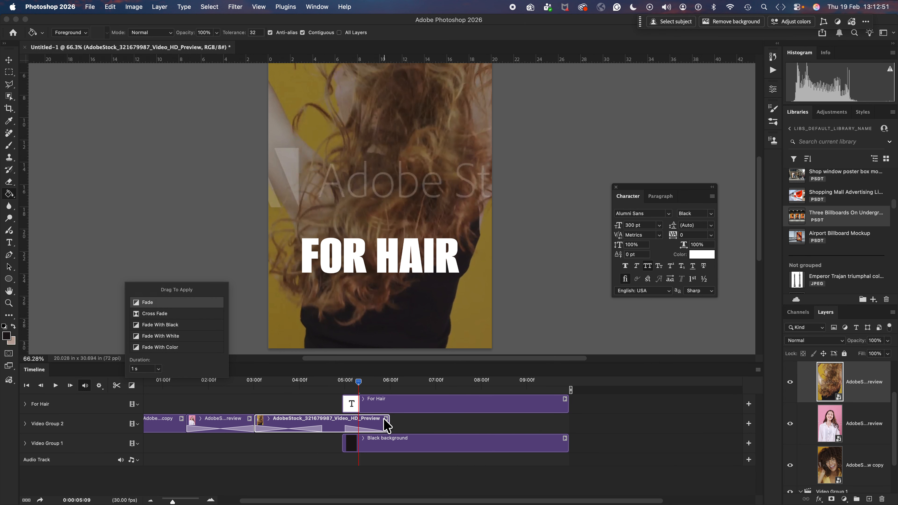
- Check the fade-out and title animation by scrubbing the timeline, and expand the "For Hair" track's properties to inspect its keyframes
left_click(359, 381)
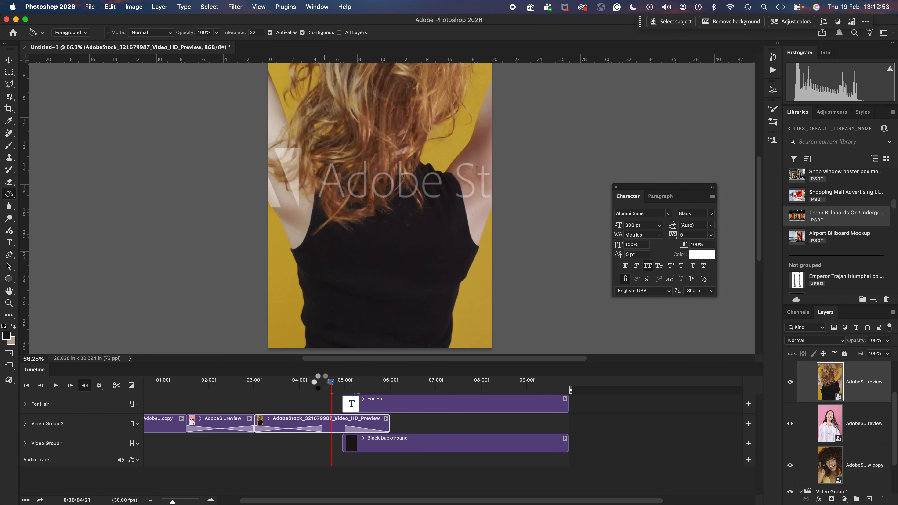
left_click_drag(379, 385, 453, 392)
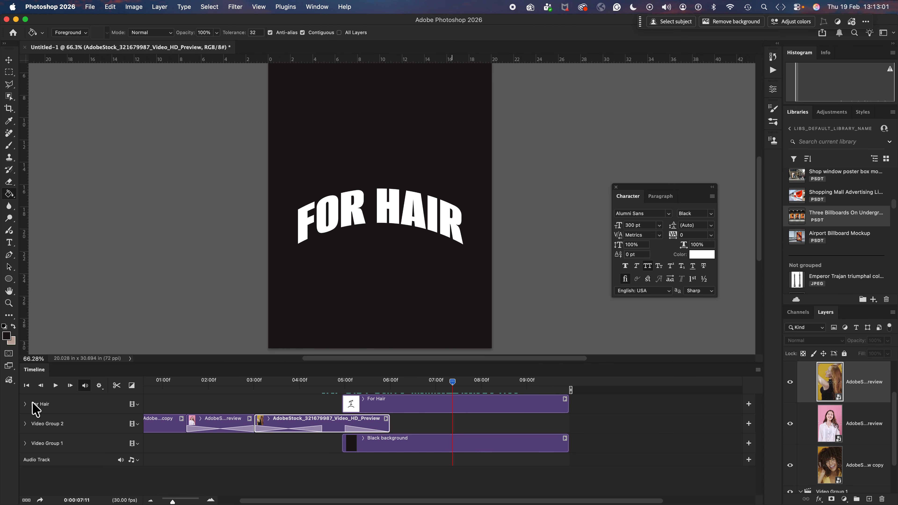
left_click(25, 404)
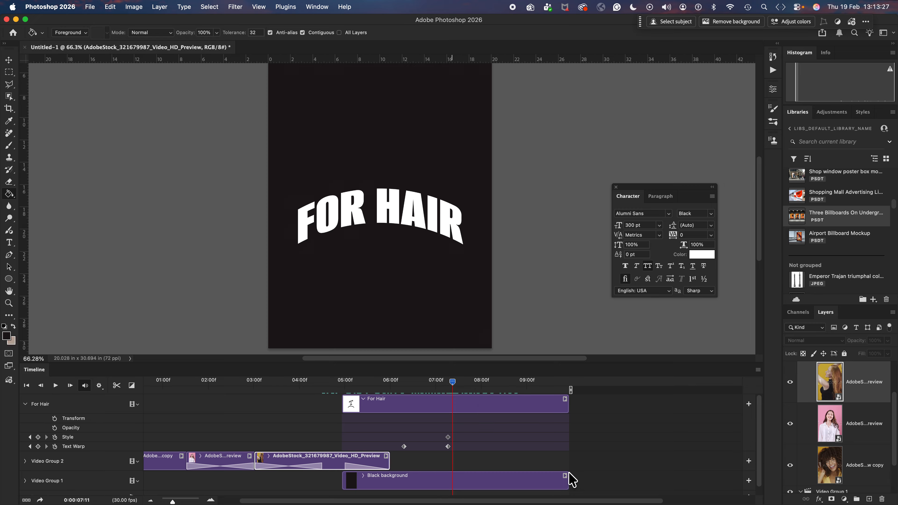
scroll(583, 456, "left", 5)
scroll(583, 456, "down", 2)
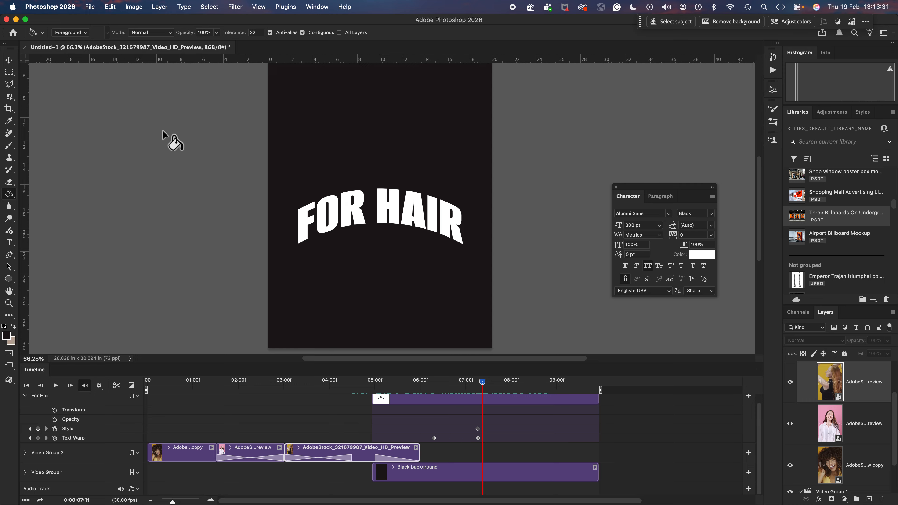
- Open the Render Video settings and name the output file "Hair video 1.mp4"
left_click(91, 8)
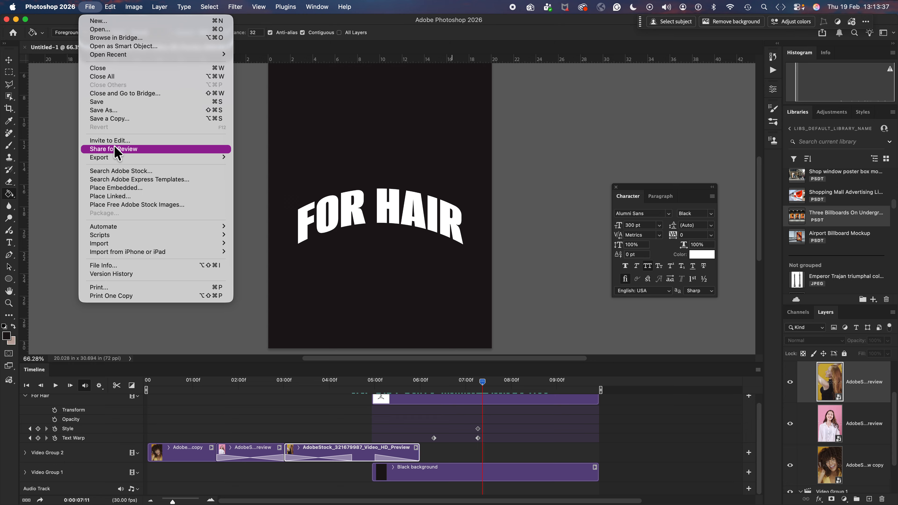
mouse_move(112, 160)
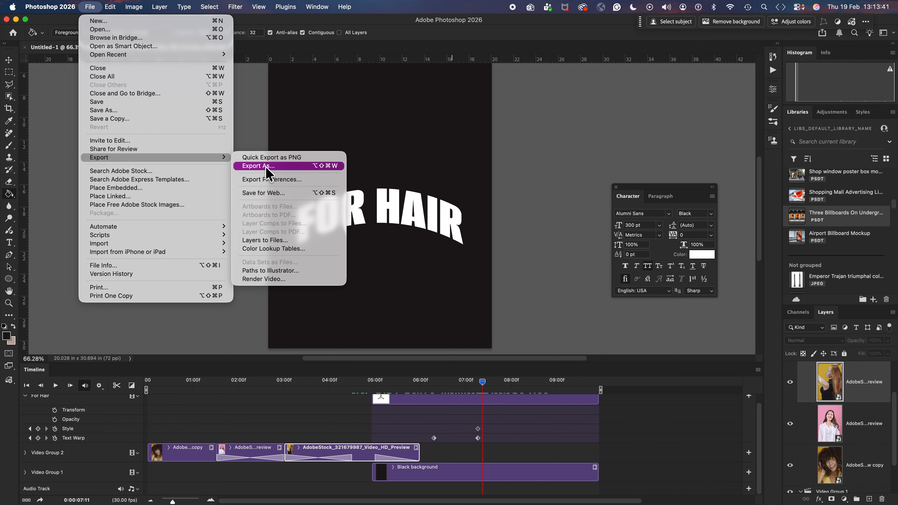
left_click(266, 280)
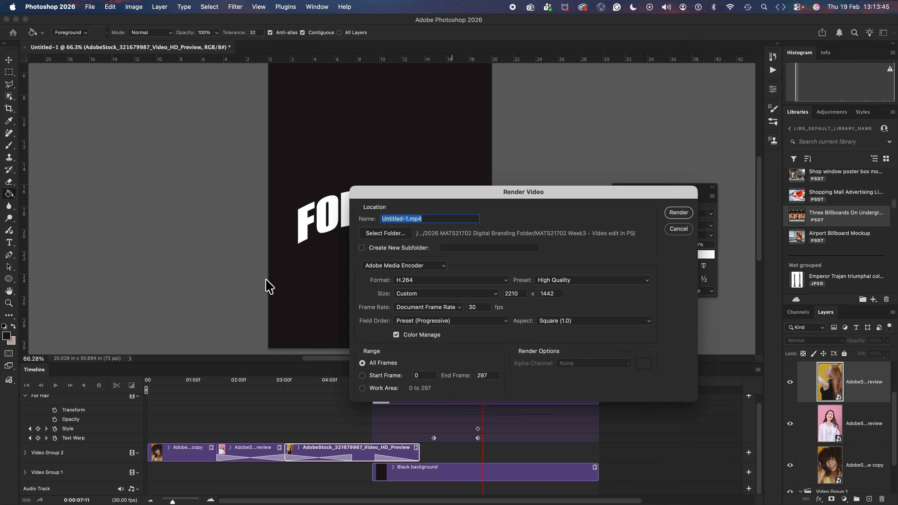
left_click(399, 219)
key("super+a")
left_click(403, 219)
double_click(406, 219)
left_click(395, 219)
left_click(406, 219)
key("BackSpace")
key("BackSpace")
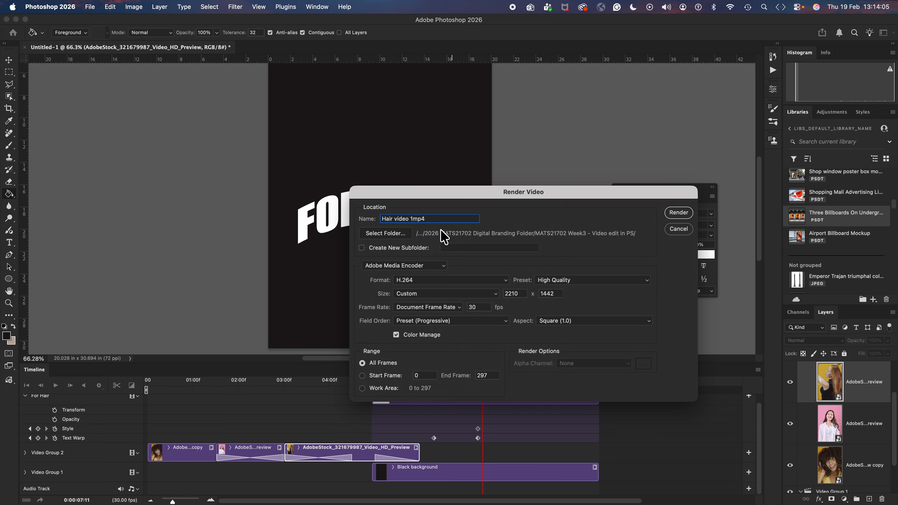
type(".")
- Reapply the High Quality preset so the output uses the document size of 1442 x 2210, and render the video
left_click(612, 281)
left_click(611, 280)
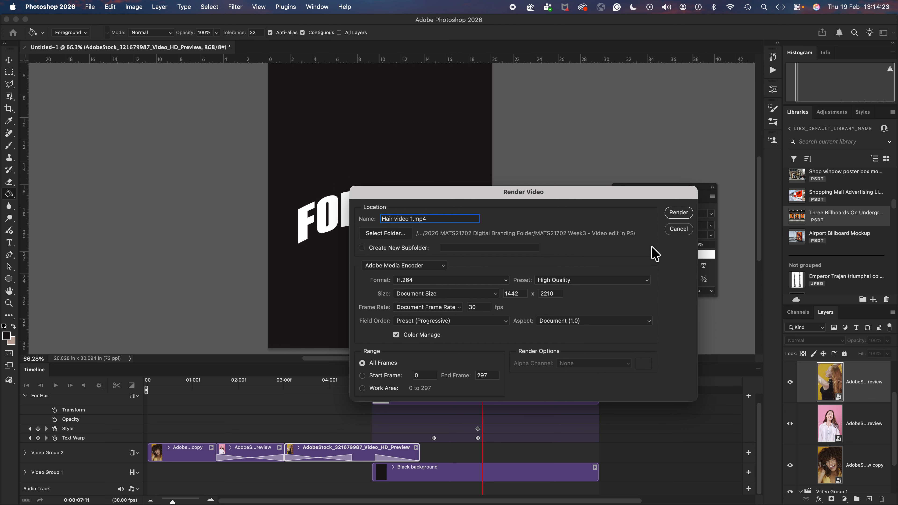
left_click(679, 213)
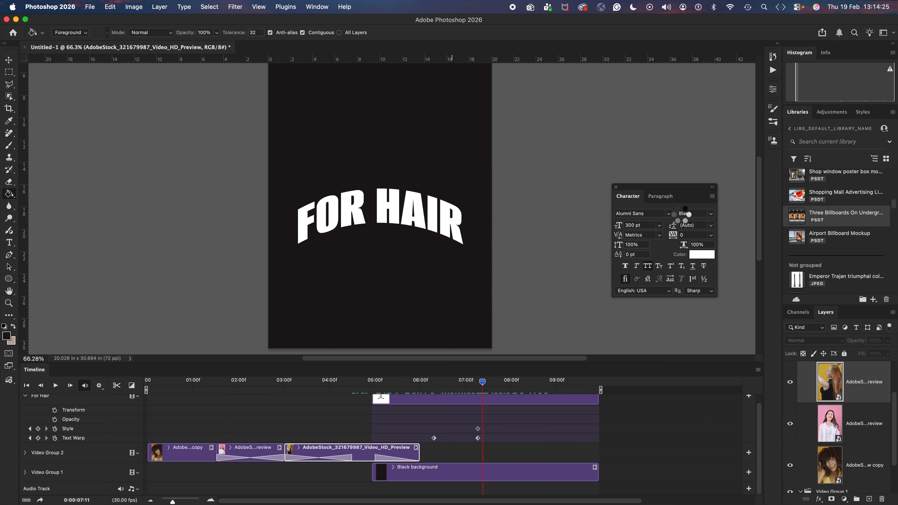
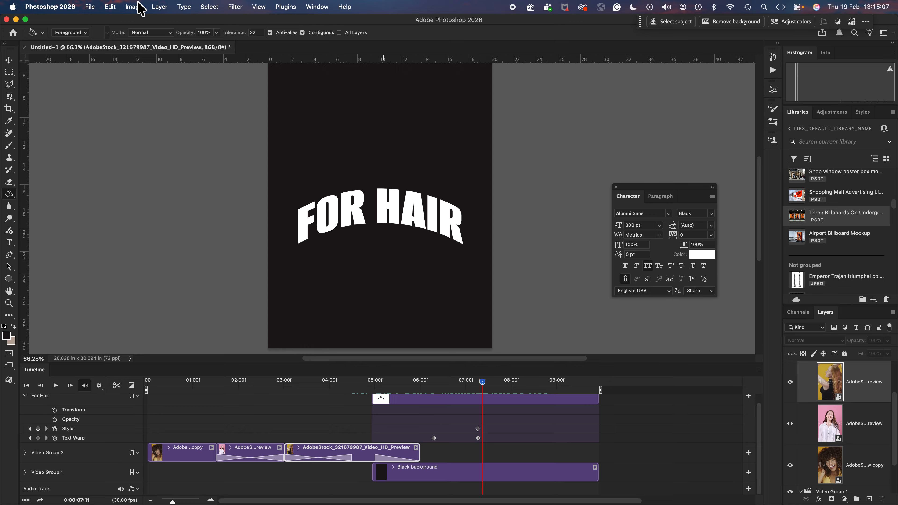
- Create a new 1920 x 1080 px document from the HDTV 1080p film and video preset
left_click(92, 7)
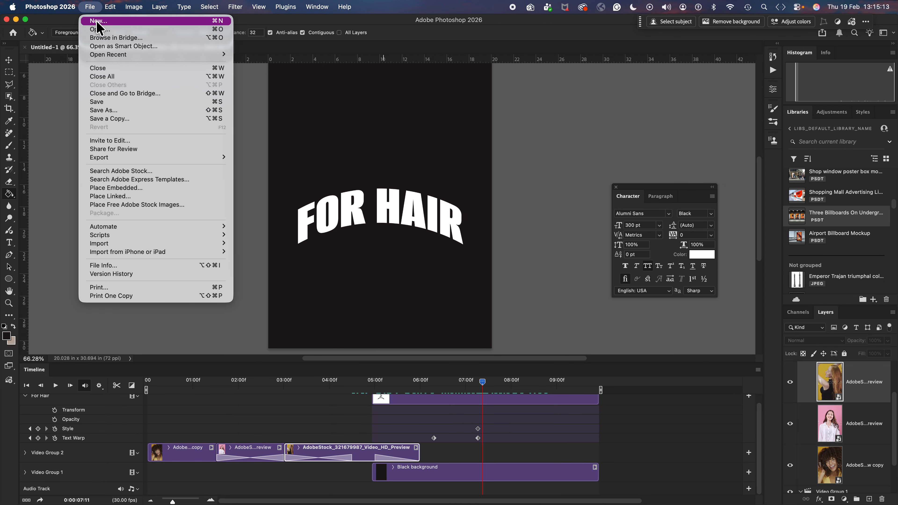
left_click(98, 21)
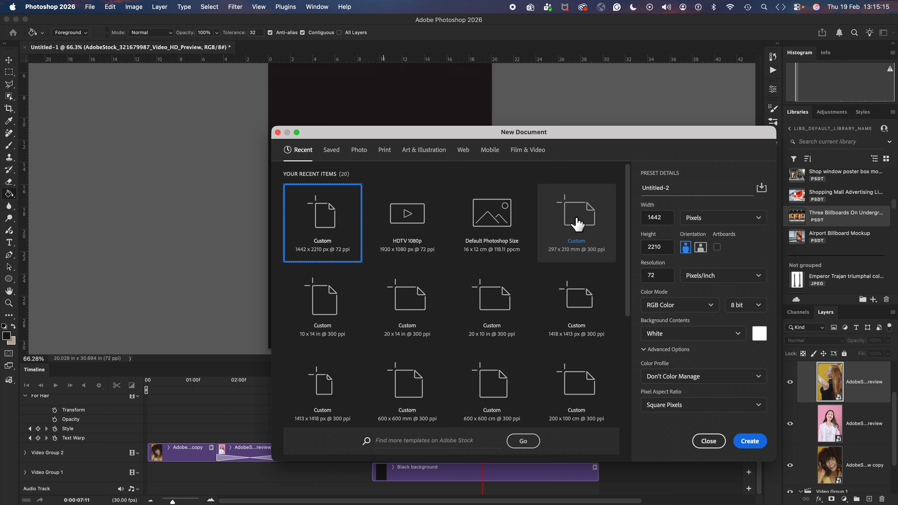
left_click(527, 150)
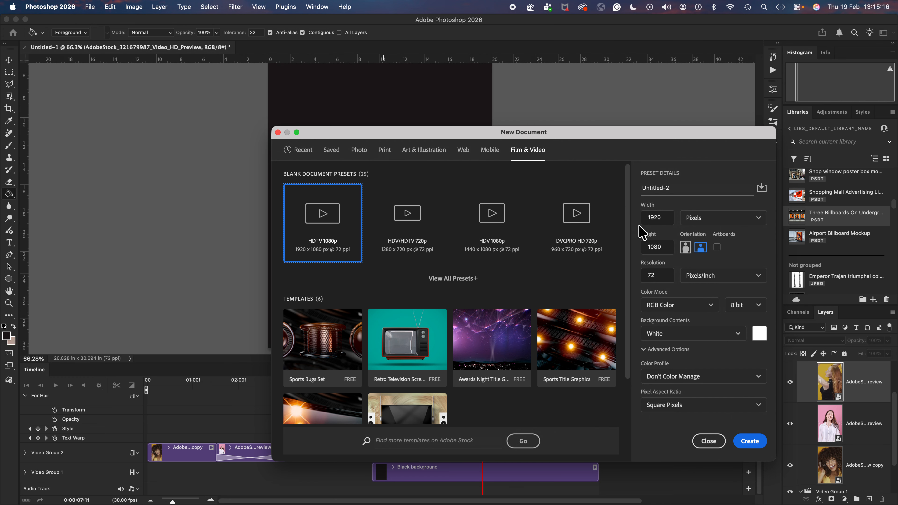
left_click(750, 441)
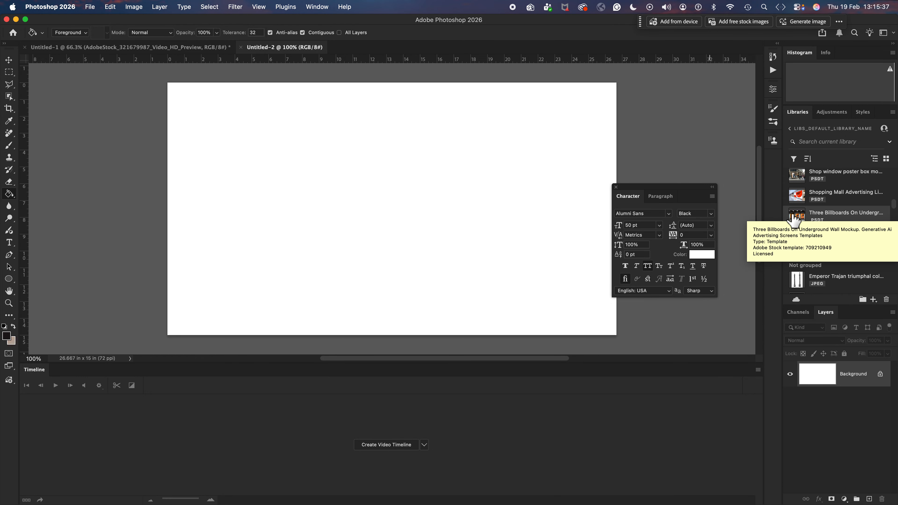
- Open the "Three Billboards On Underground" wall mockup template from the library
double_click(797, 214)
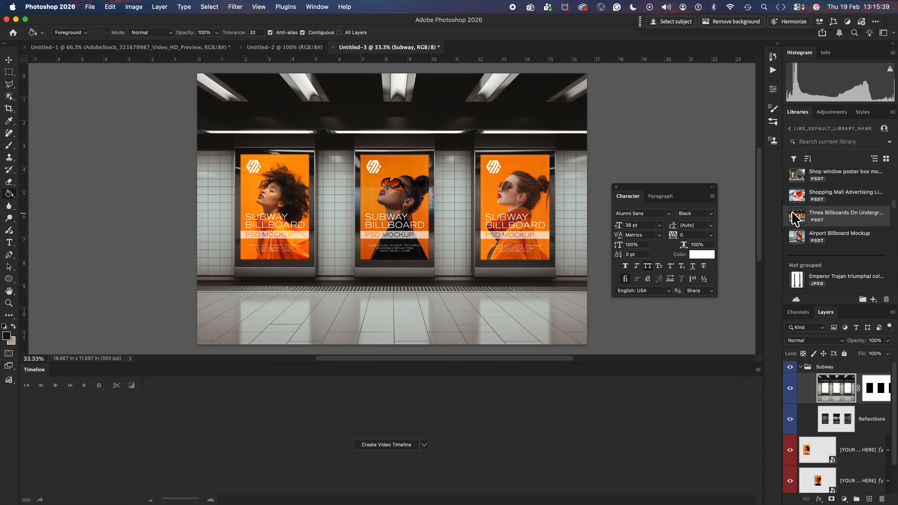